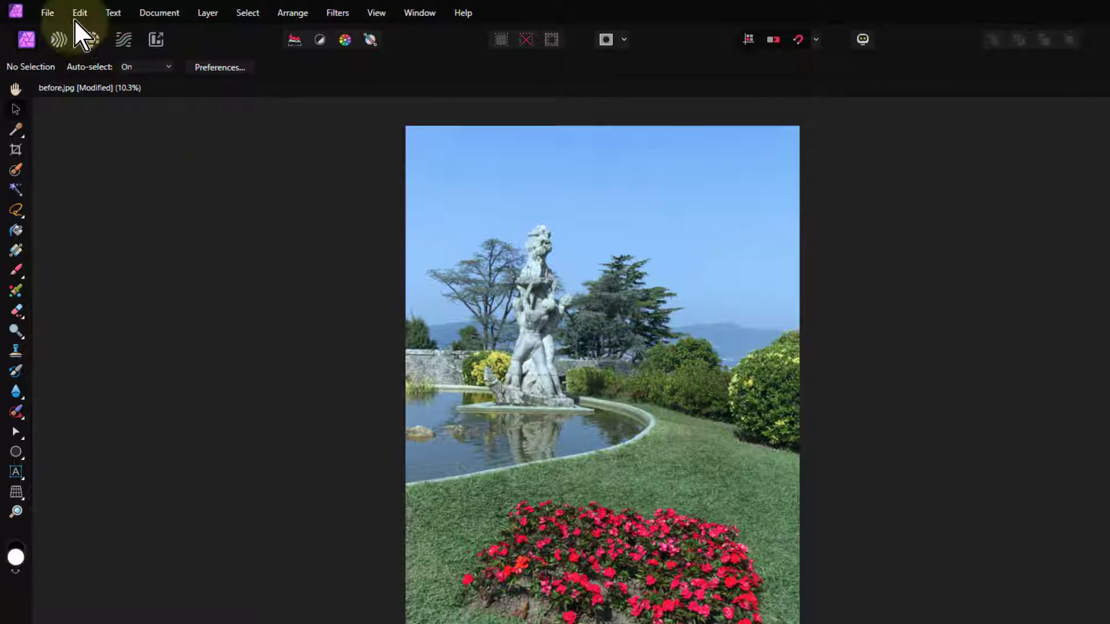
# - Open Preferences on the General page, then launch Affinity Photo 2 Help
pyautogui.click(77, 18)
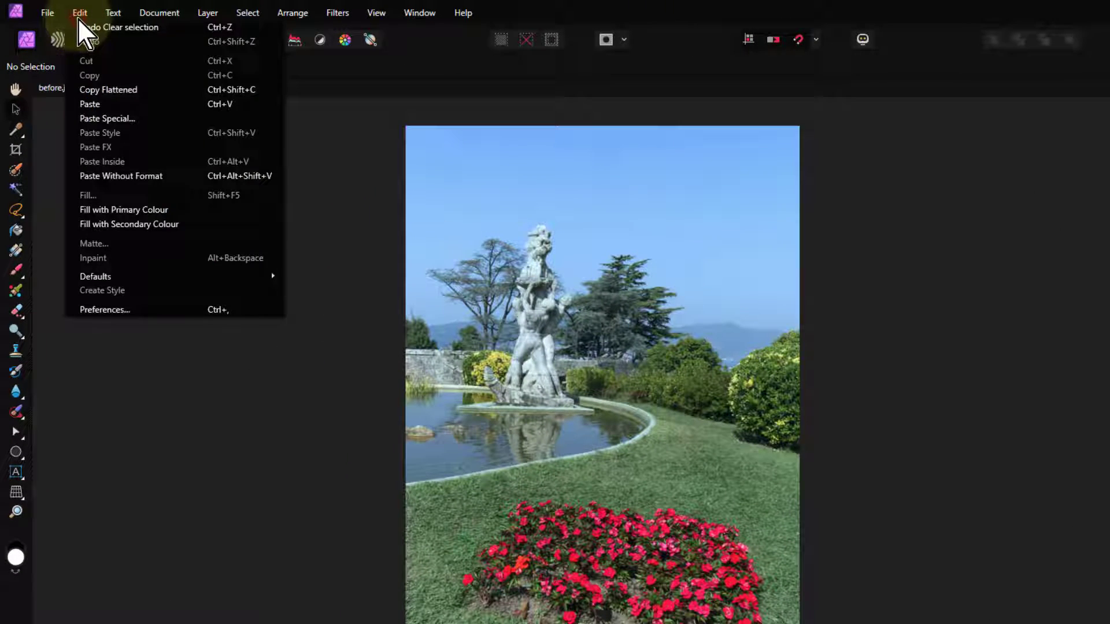
pyautogui.click(109, 311)
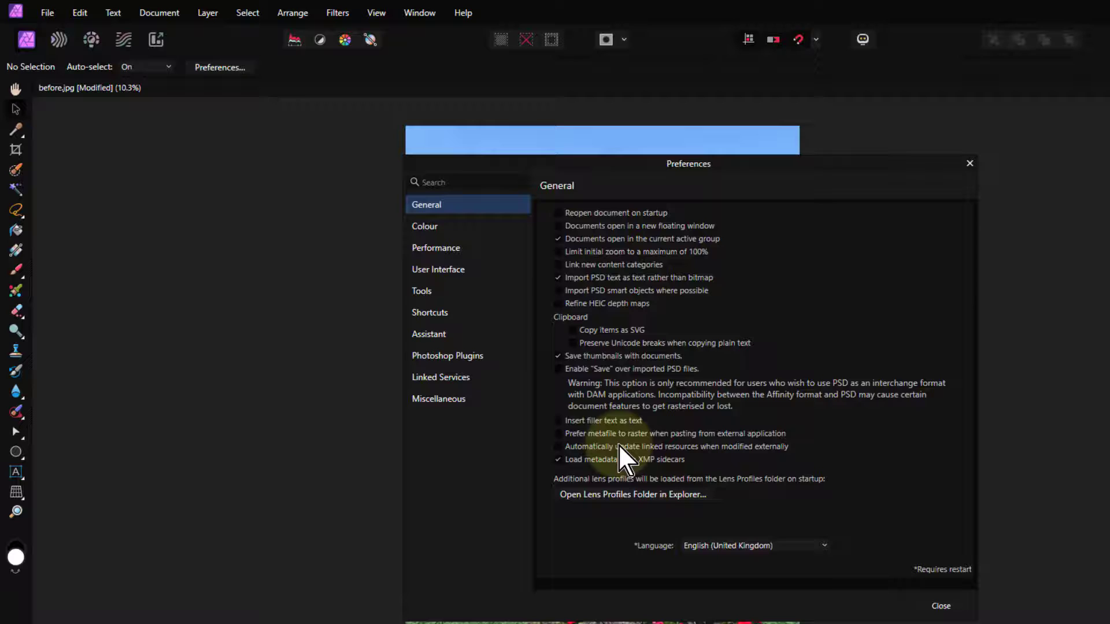
pyautogui.click(462, 13)
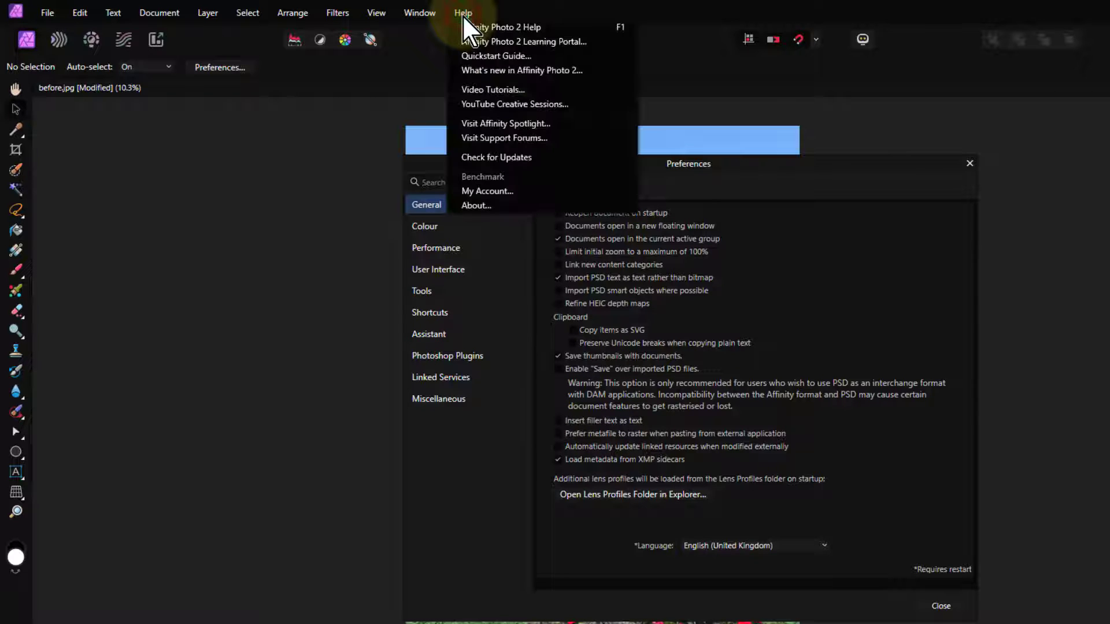
pyautogui.click(493, 27)
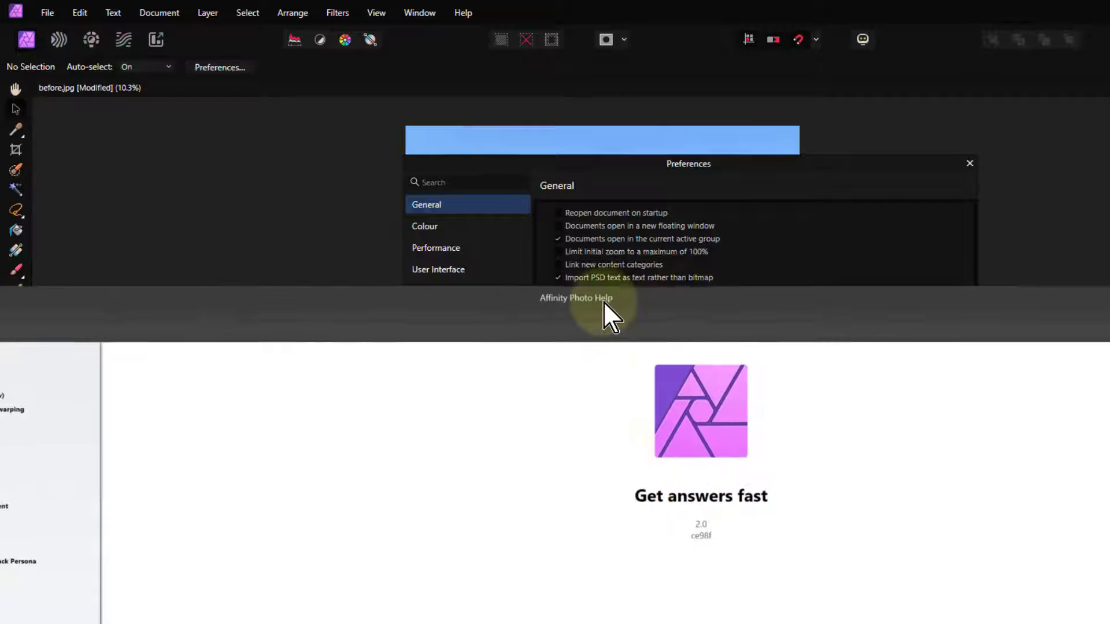
# - Search the help for 'preferences' and open the Preferences topic
pyautogui.click(603, 300)
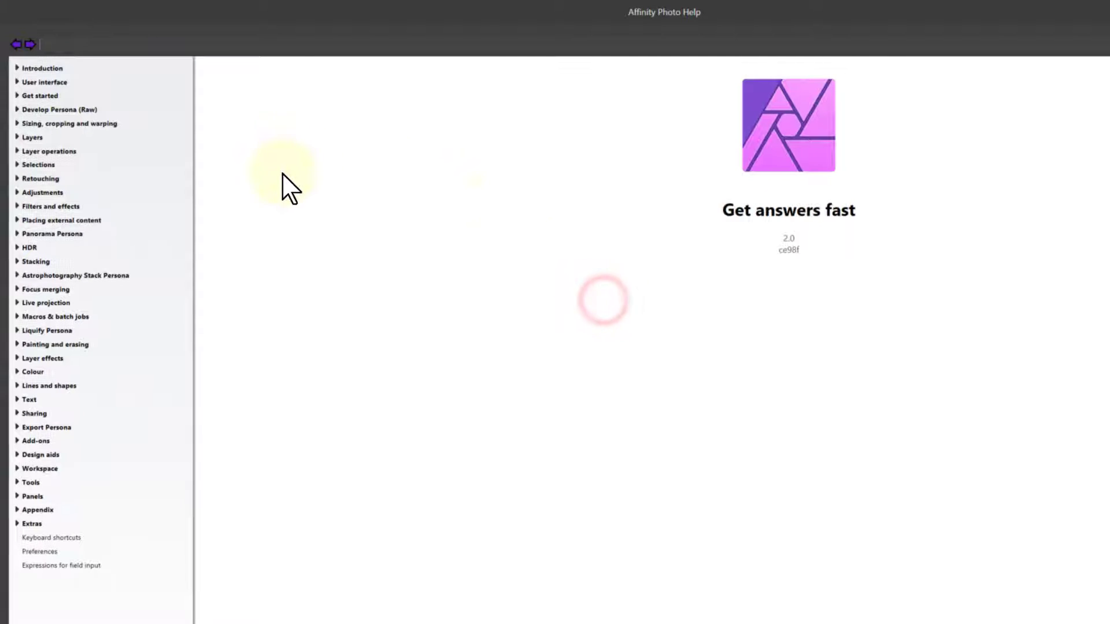
pyautogui.click(60, 49)
pyautogui.write('preferences')
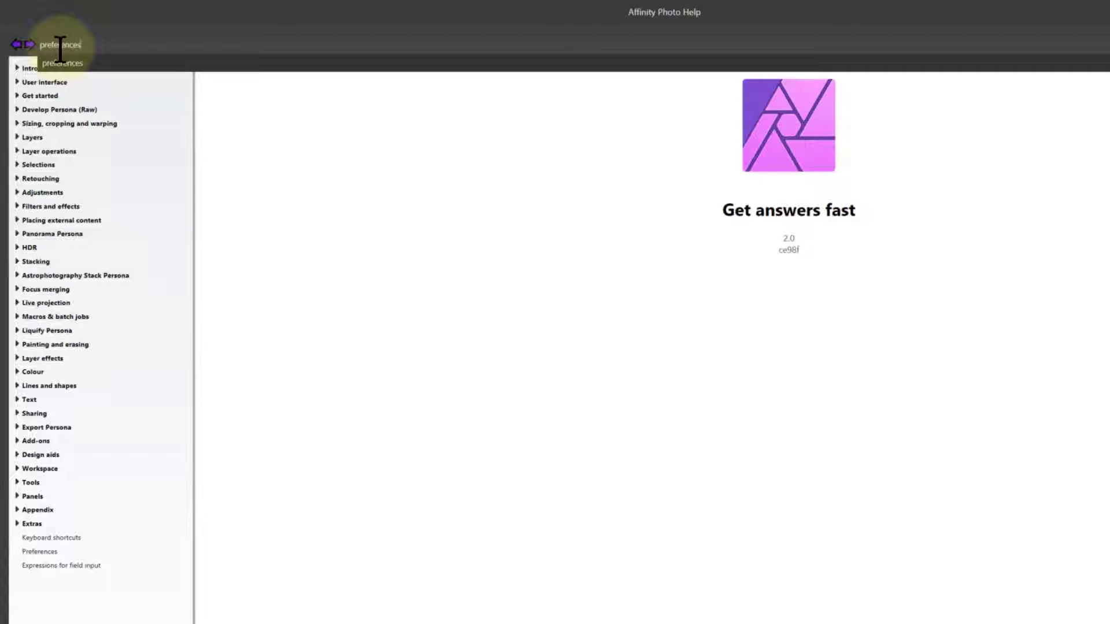
pyautogui.press('Return')
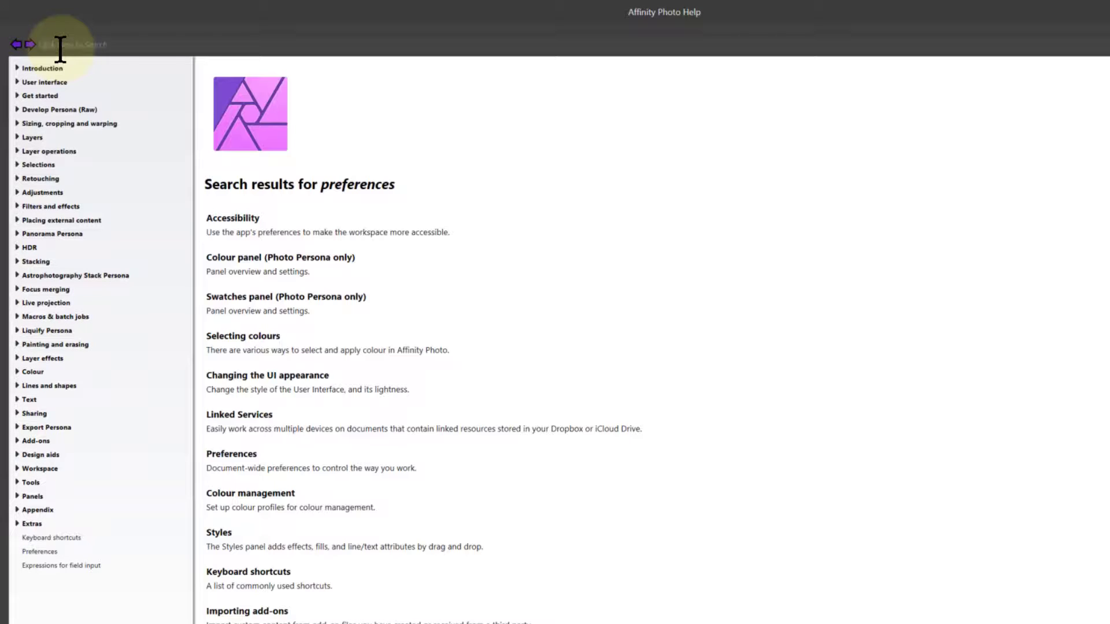
pyautogui.click(234, 456)
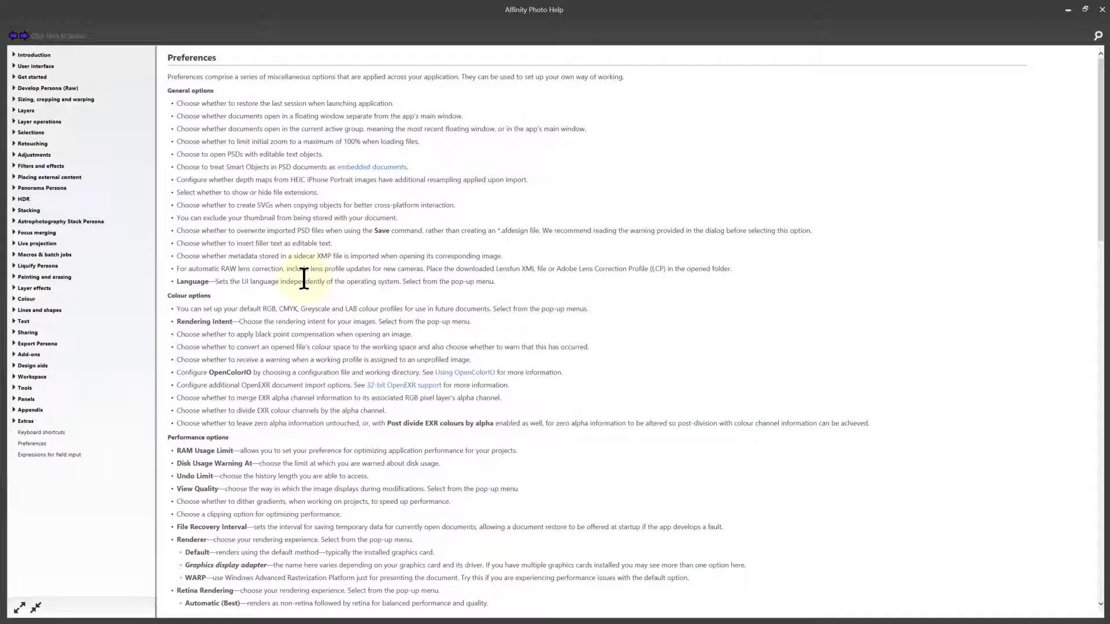
# - Read through the Preferences help page and close the Help window
pyautogui.scroll(-3, 304, 278)
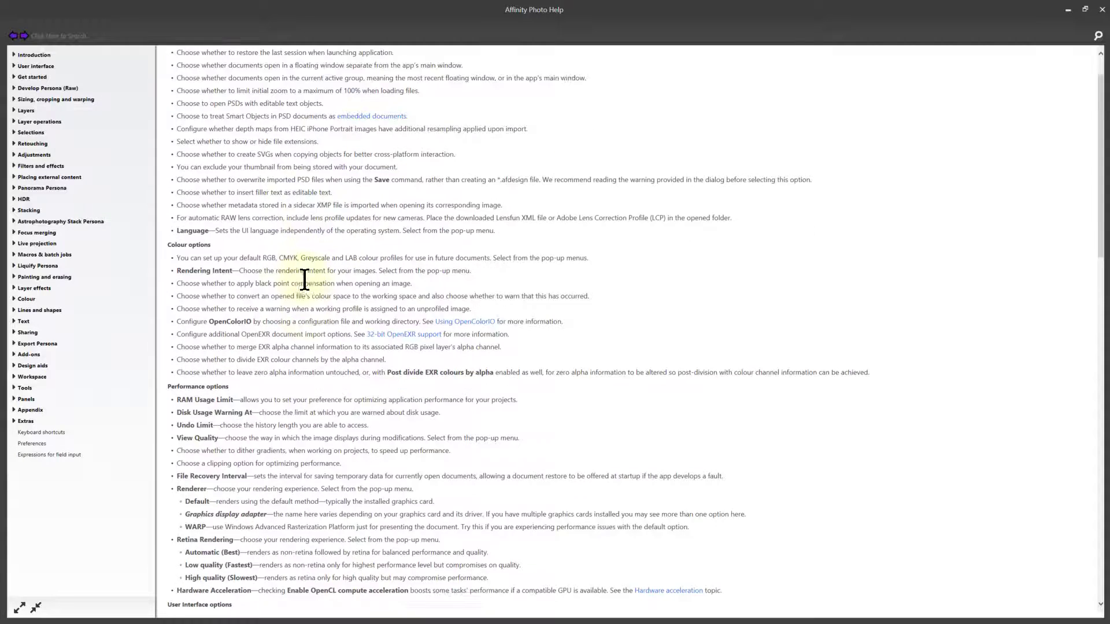
pyautogui.scroll(-3, 304, 279)
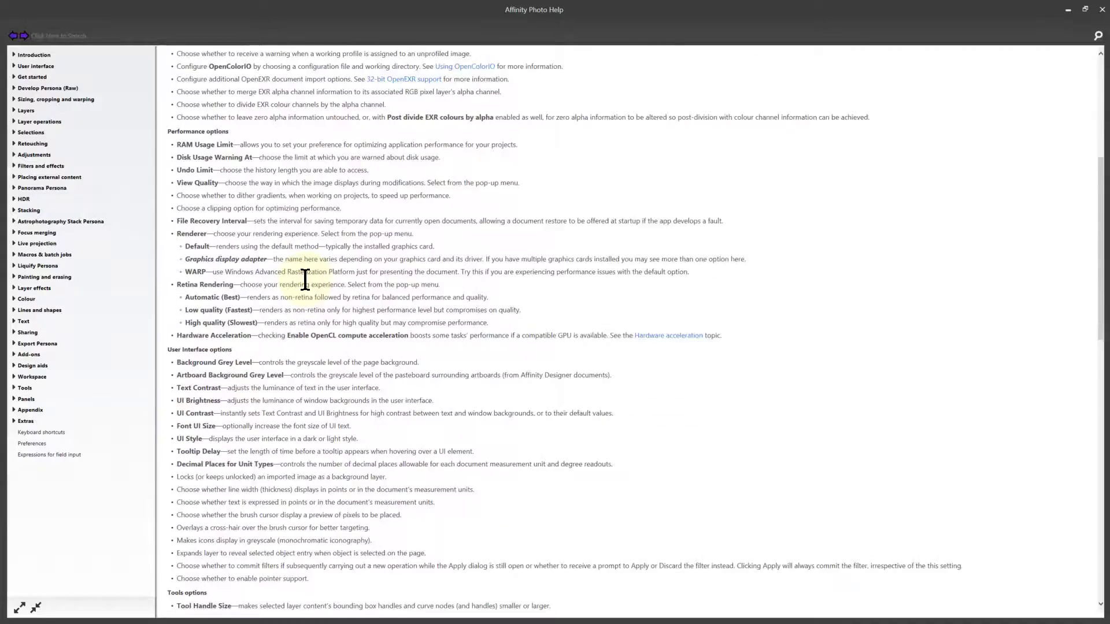
pyautogui.scroll(-2, 304, 280)
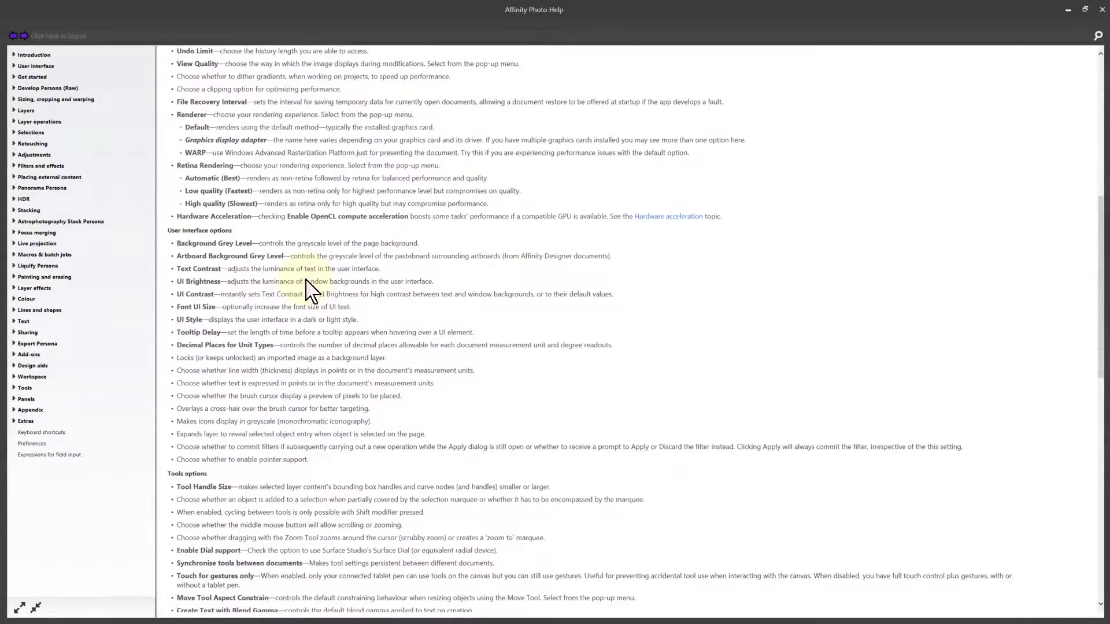
pyautogui.scroll(-10, 304, 280)
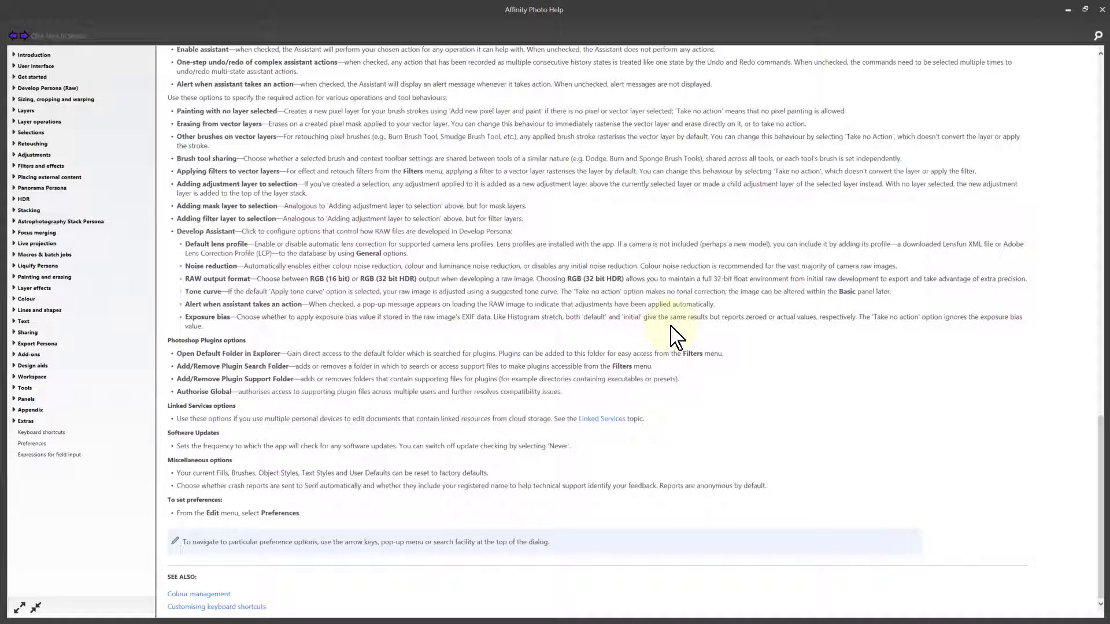
pyautogui.click(1103, 11)
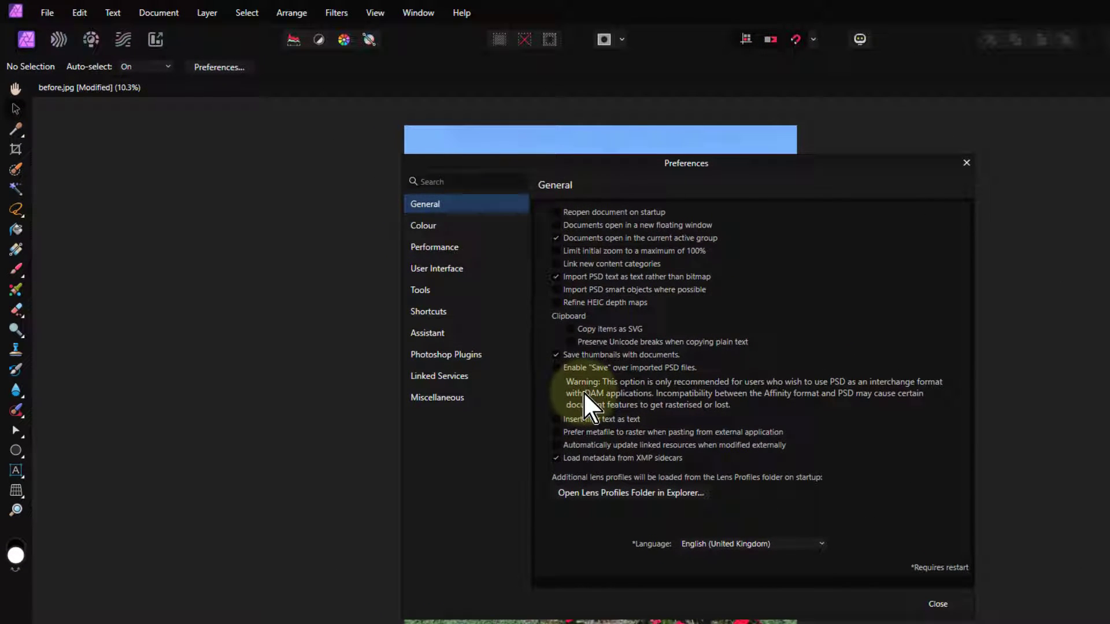
# - Enable OpenCL compute acceleration on the Performance preferences page
pyautogui.click(420, 227)
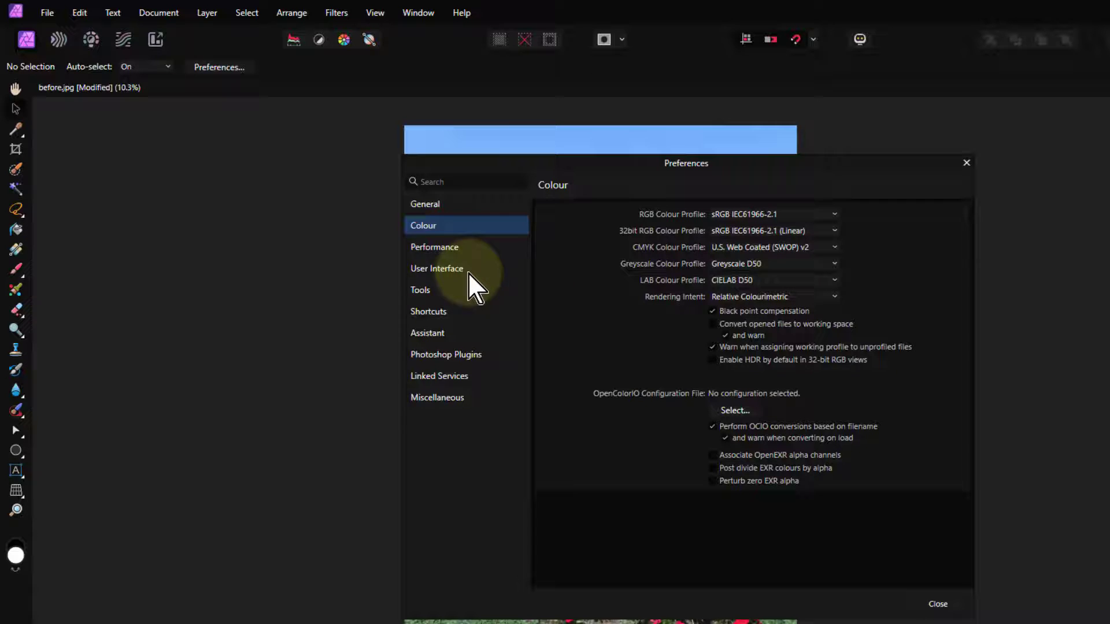
pyautogui.click(434, 247)
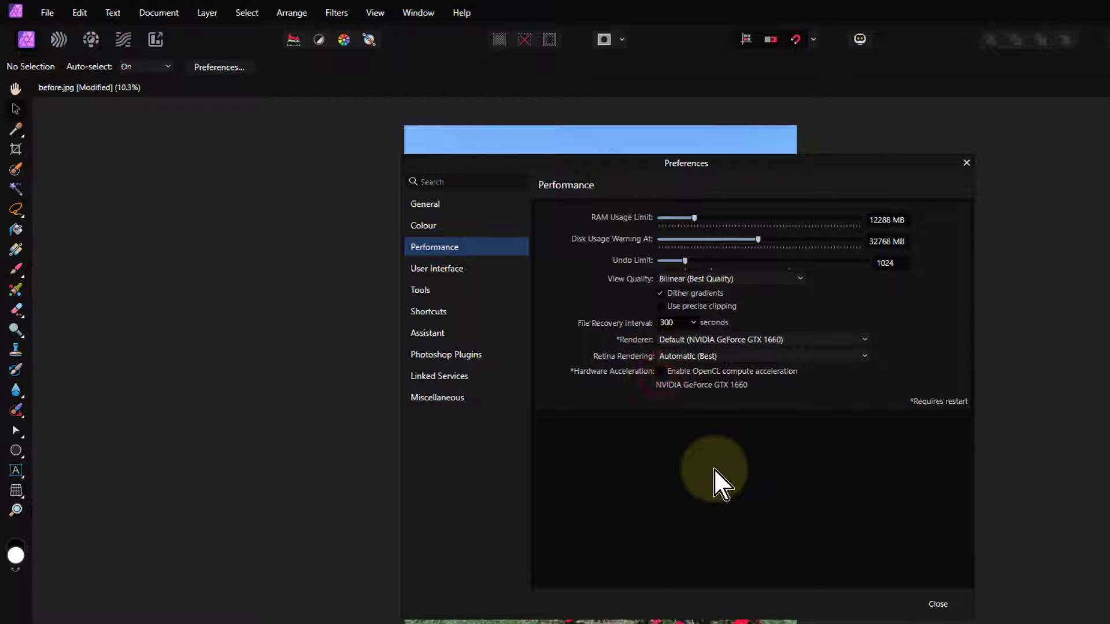
pyautogui.click(660, 372)
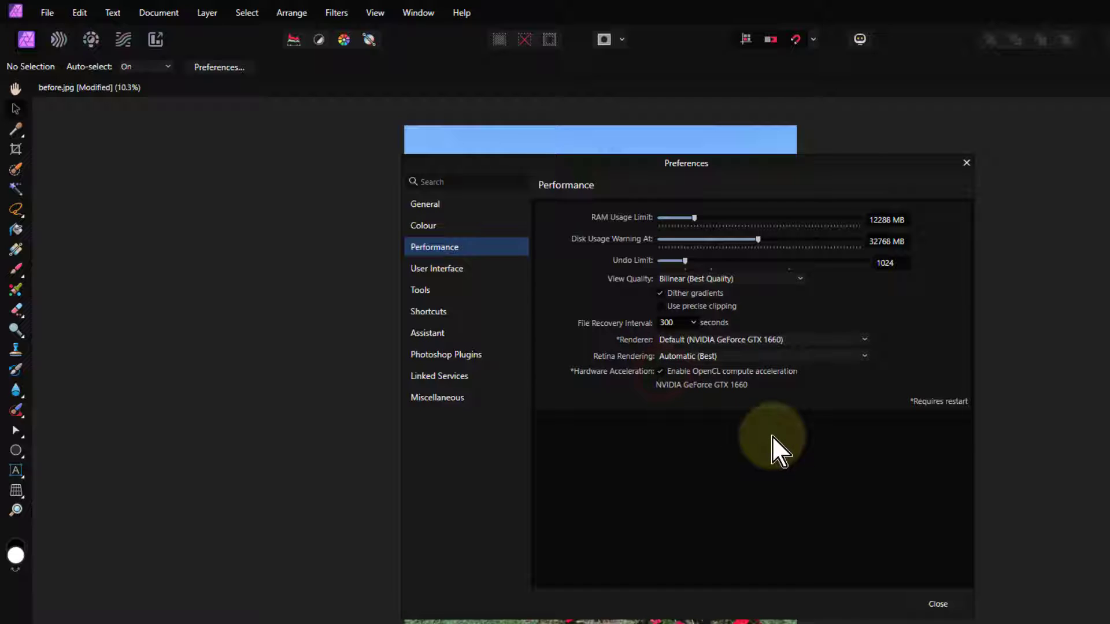
# - On User Interface, adjust UI Brightness and try High contrast before returning to Default
pyautogui.click(449, 269)
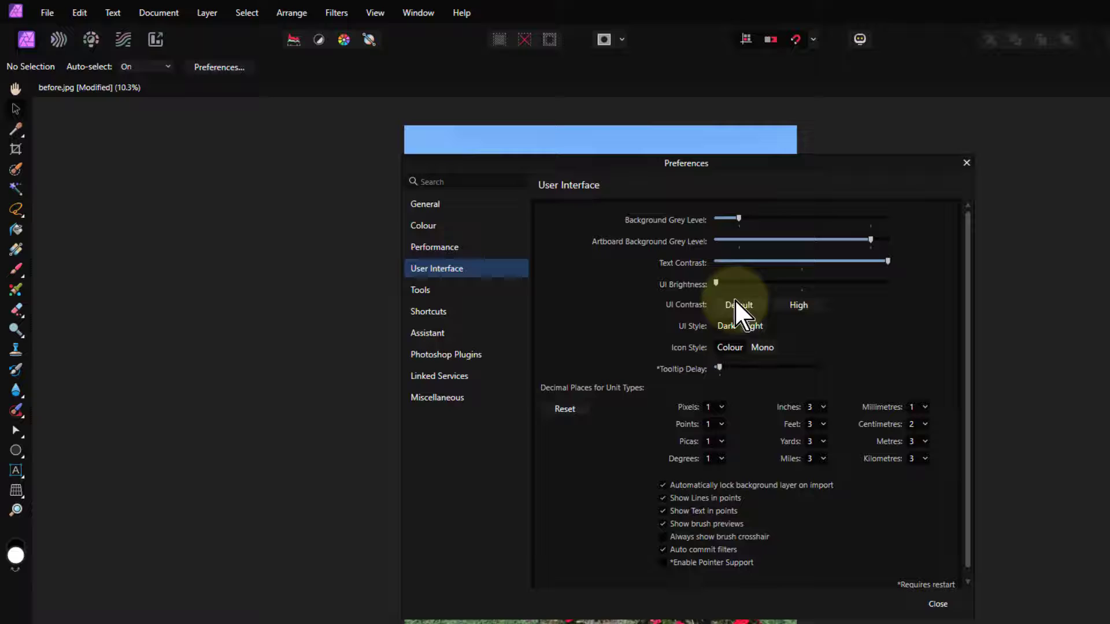
pyautogui.moveTo(719, 285); pyautogui.dragTo(764, 282)
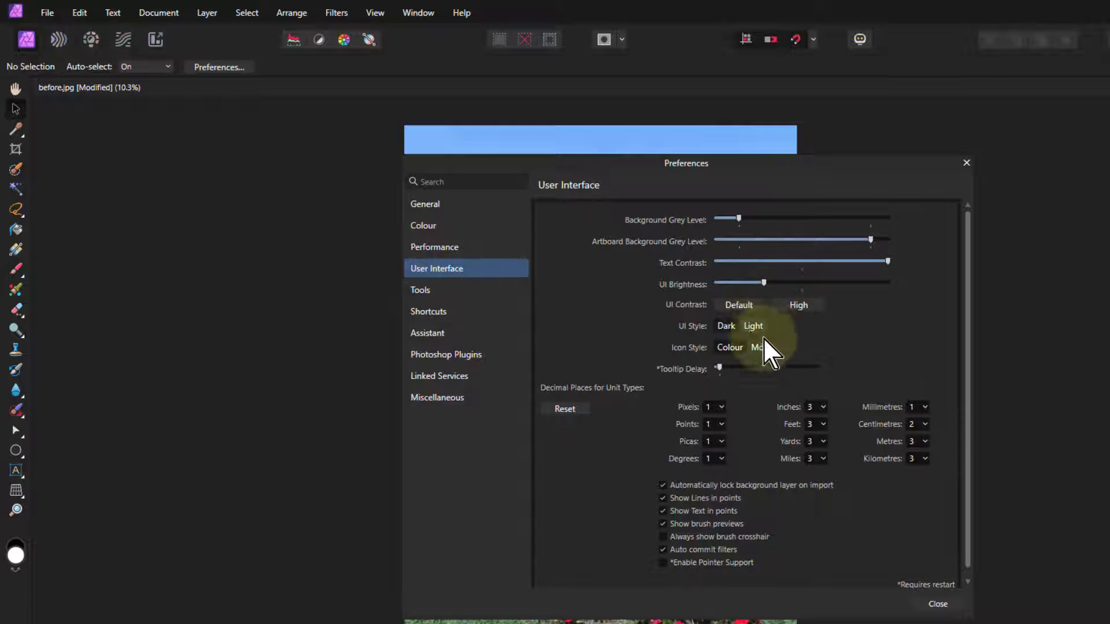
pyautogui.click(733, 306)
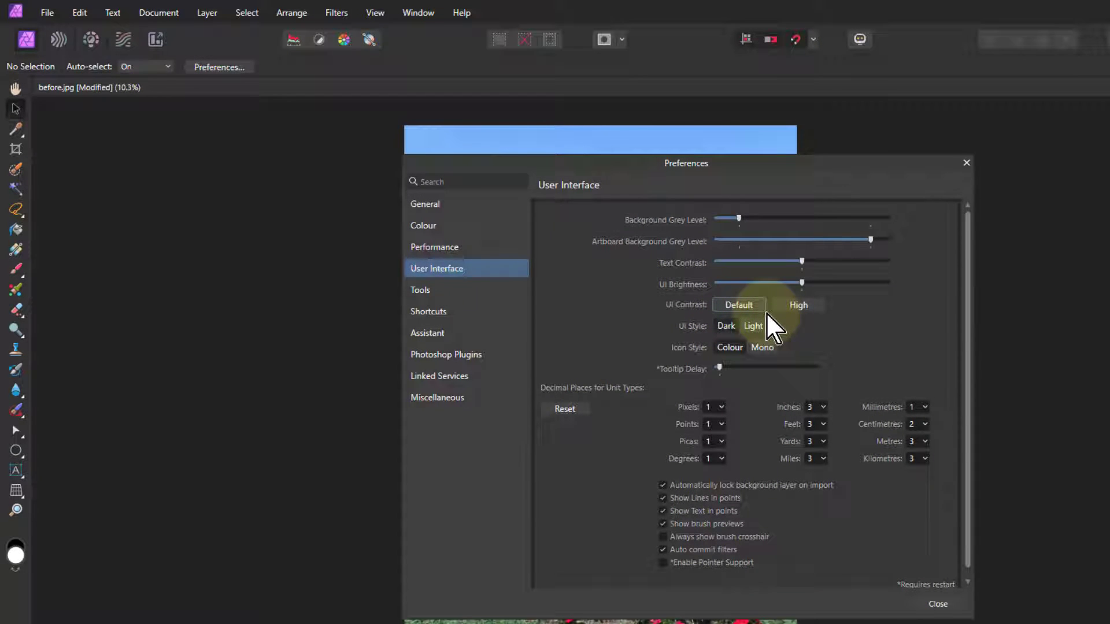
pyautogui.click(803, 305)
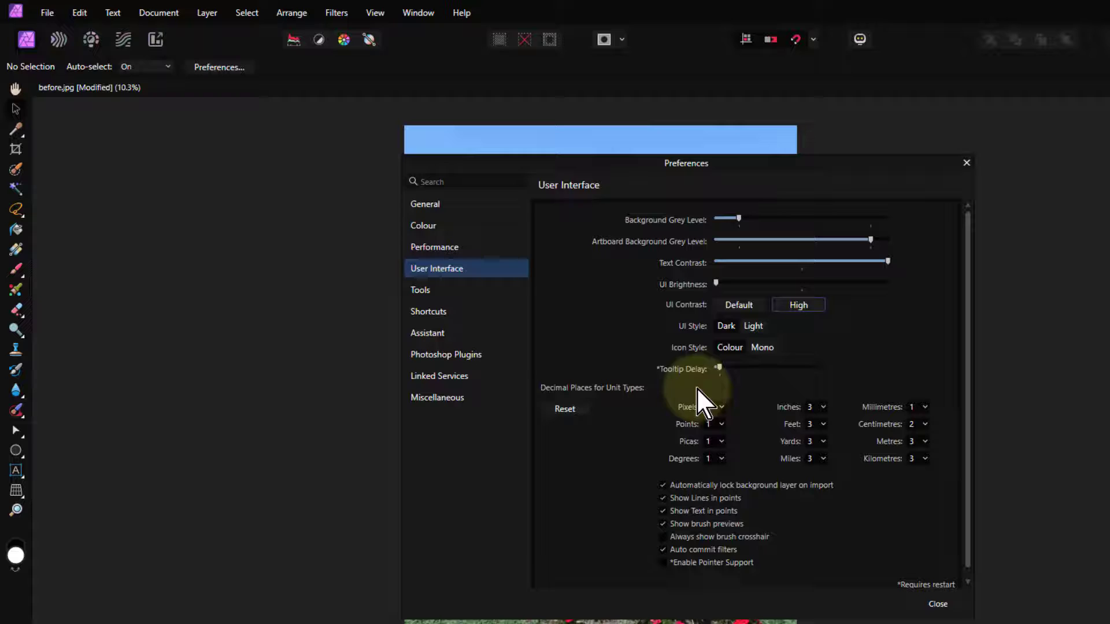
pyautogui.click(739, 306)
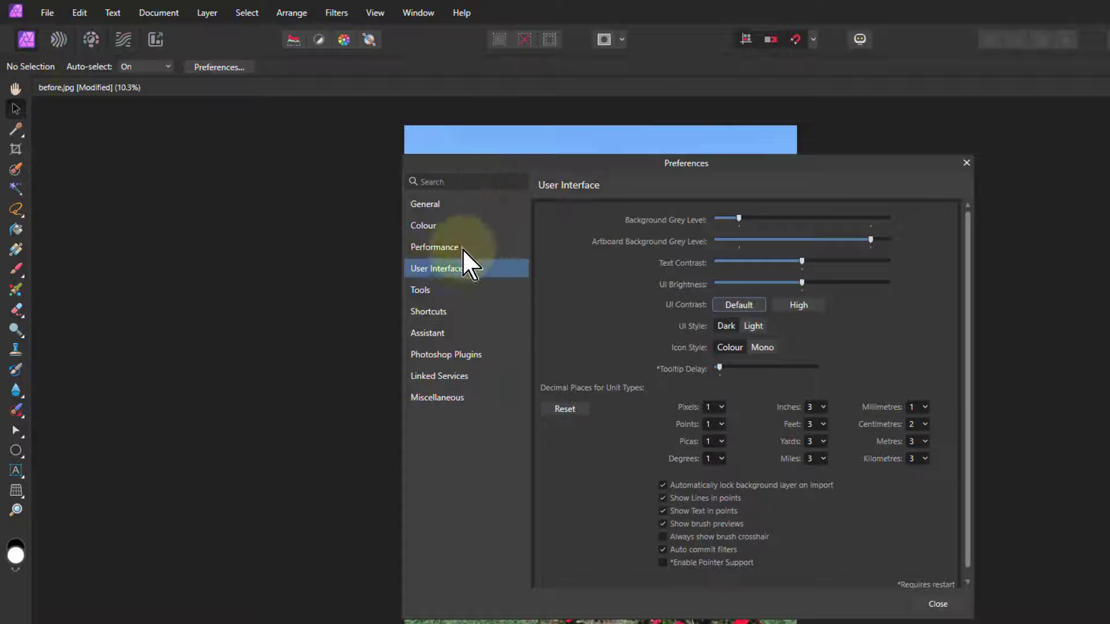
# - Go through Tools to the Shortcuts preferences page listing Photo File commands
pyautogui.click(422, 289)
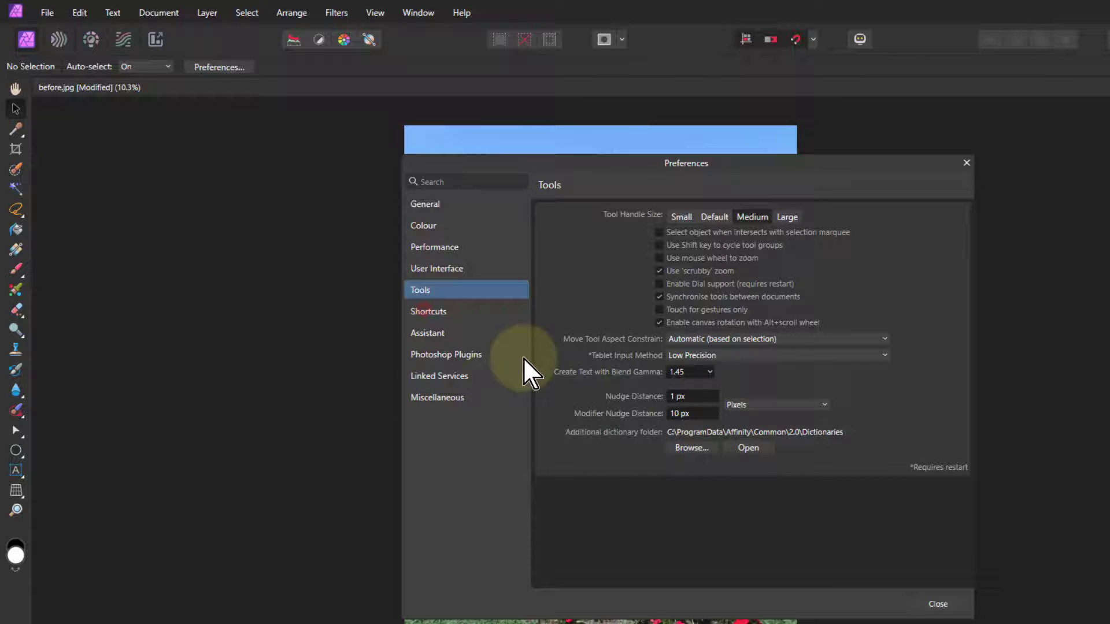
pyautogui.click(428, 311)
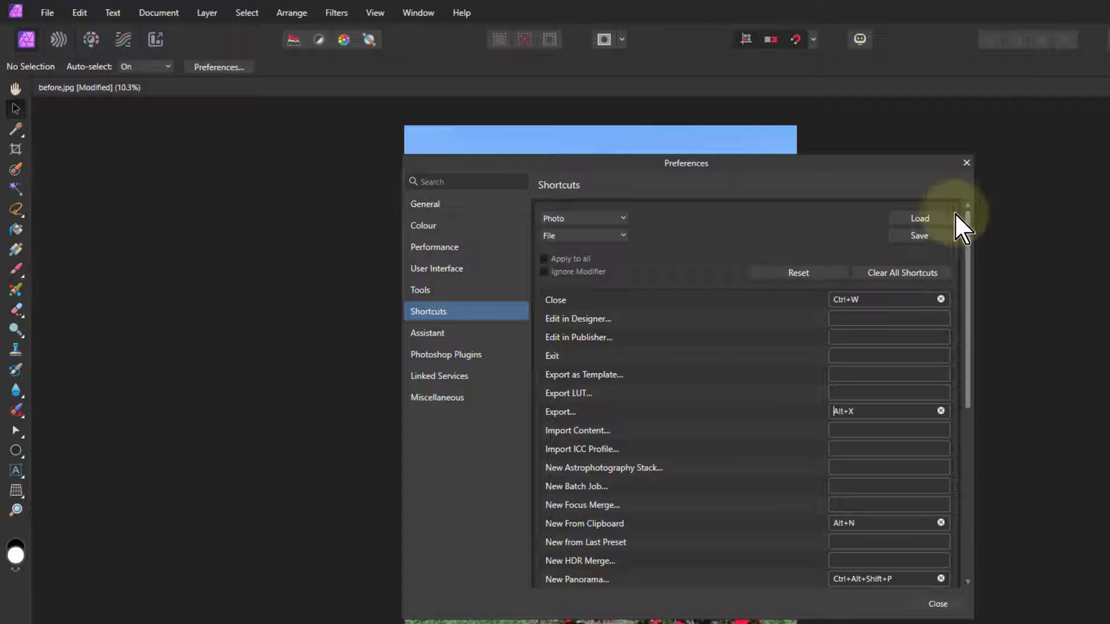
# - Reset File shortcuts to defaults and assign Alt+X to Export
pyautogui.click(798, 274)
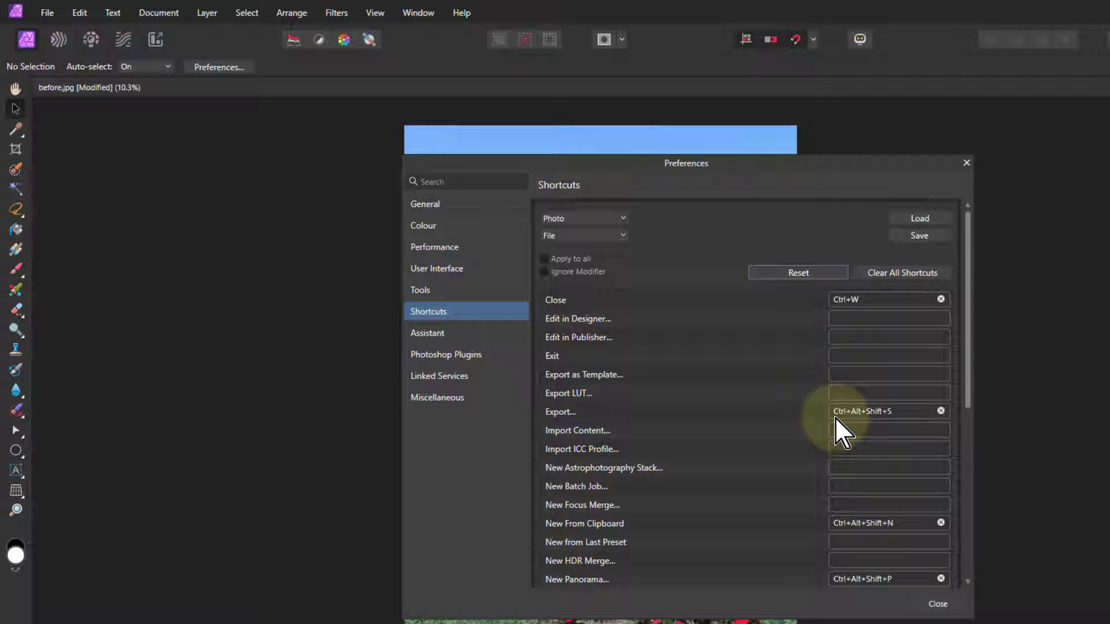
pyautogui.click(923, 412)
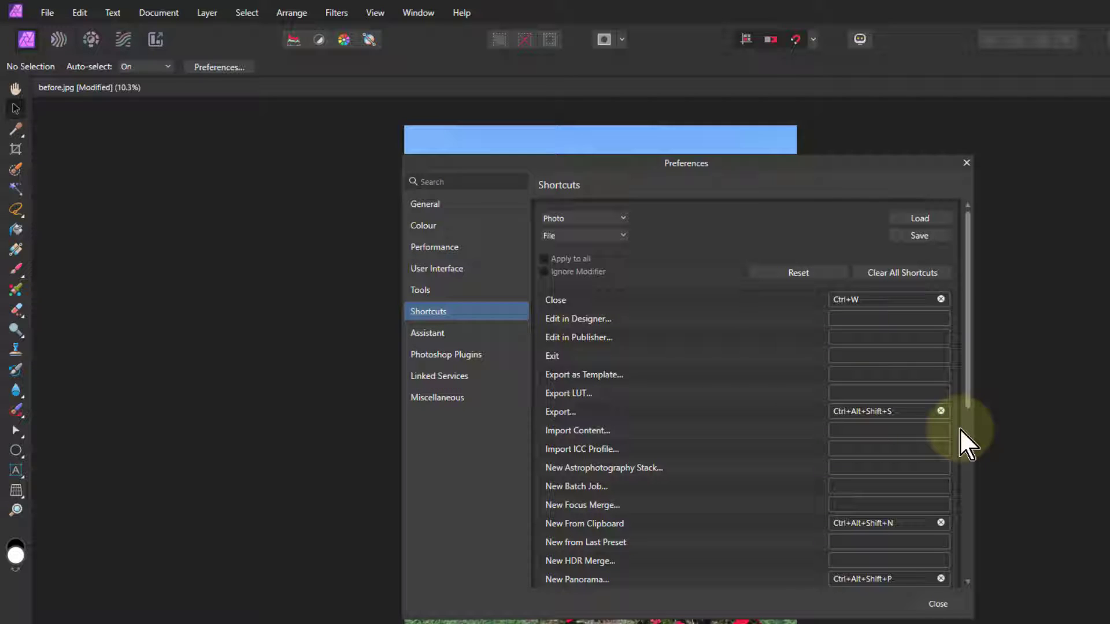
pyautogui.press('alt')
pyautogui.hotkey('alt', 'x')
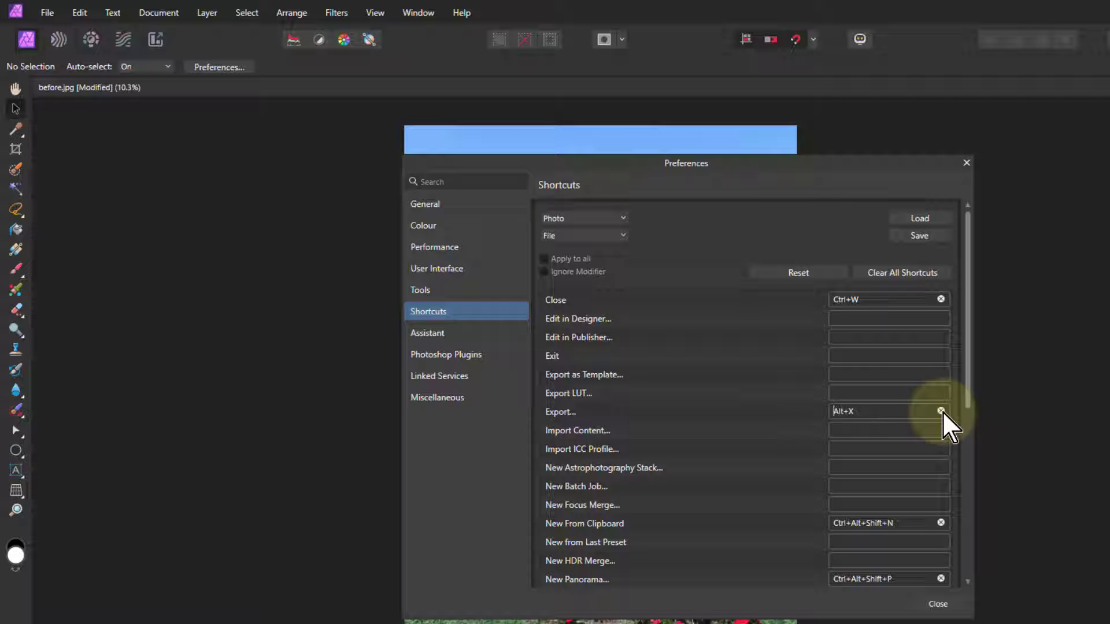
# - Clear Export's shortcut and try Ctrl+C, which shows a conflict warning
pyautogui.click(941, 410)
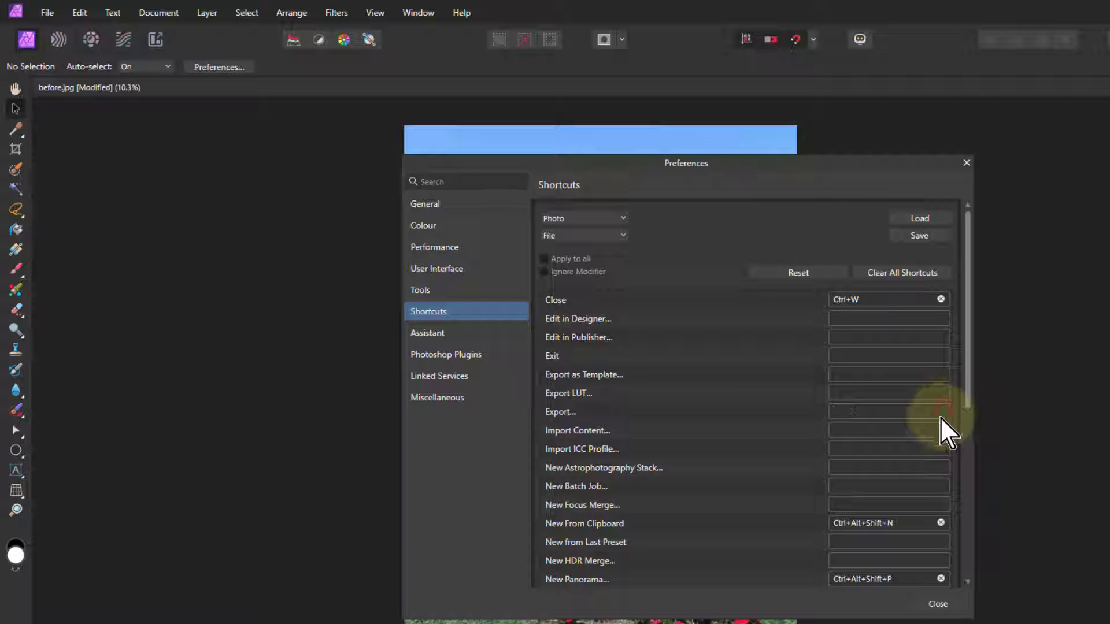
pyautogui.press('alt')
pyautogui.press('ctrl')
pyautogui.hotkey('ctrl', 'c')
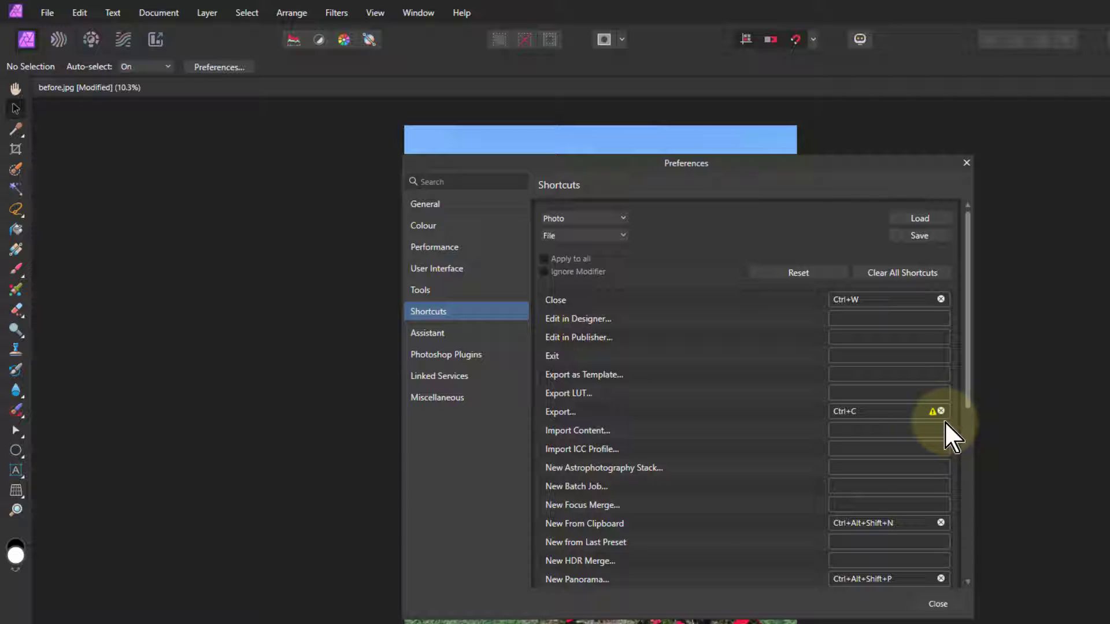
pyautogui.moveTo(932, 411)
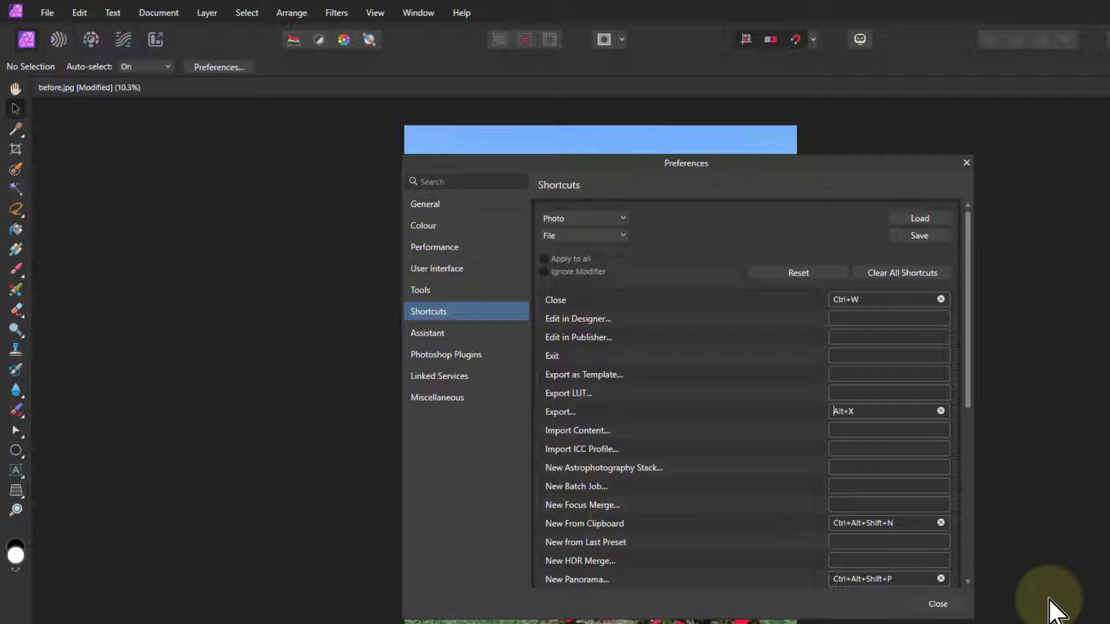
# - Assign Alt+N as the New From Clipboard shortcut
pyautogui.click(895, 523)
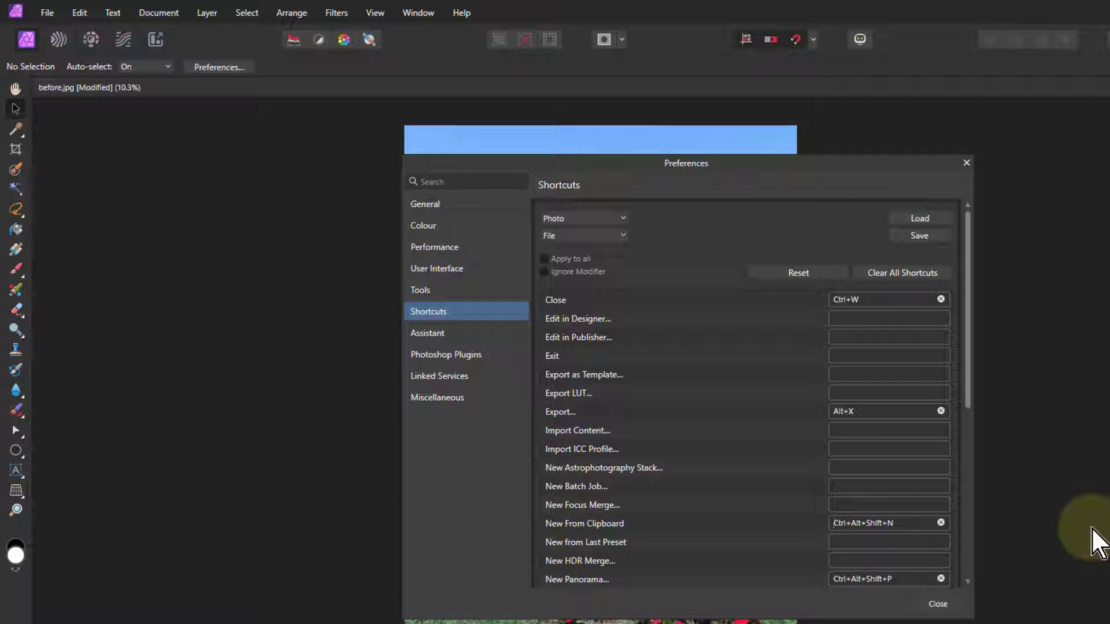
pyautogui.hotkey('alt', 'n')
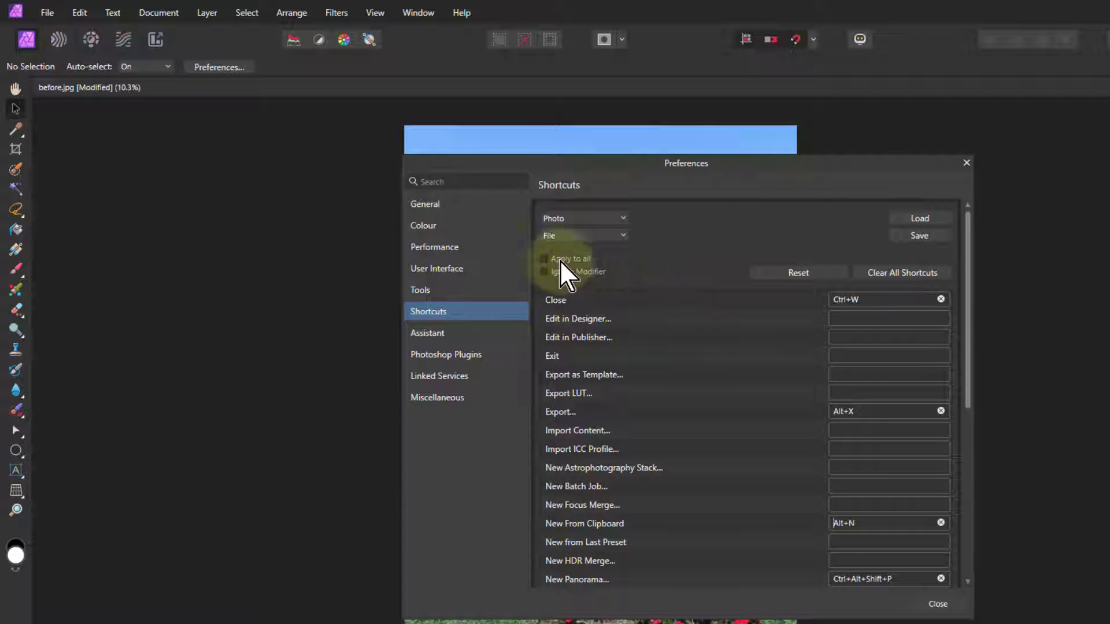
# - Switch the shortcut category to Layer and scroll down to Merge Visible
pyautogui.click(567, 236)
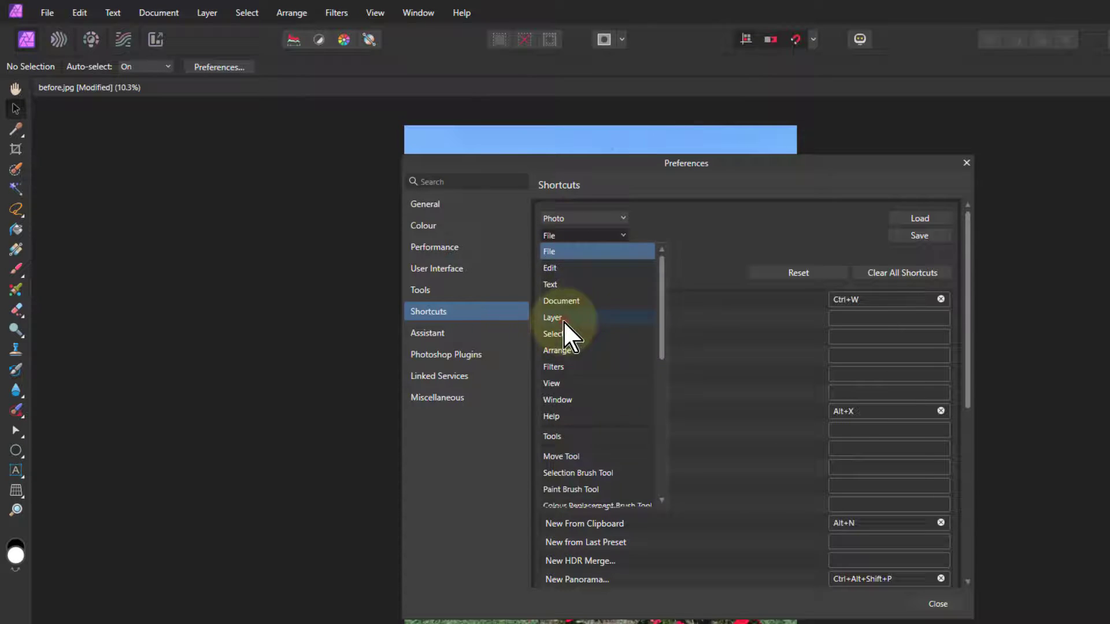
pyautogui.click(563, 319)
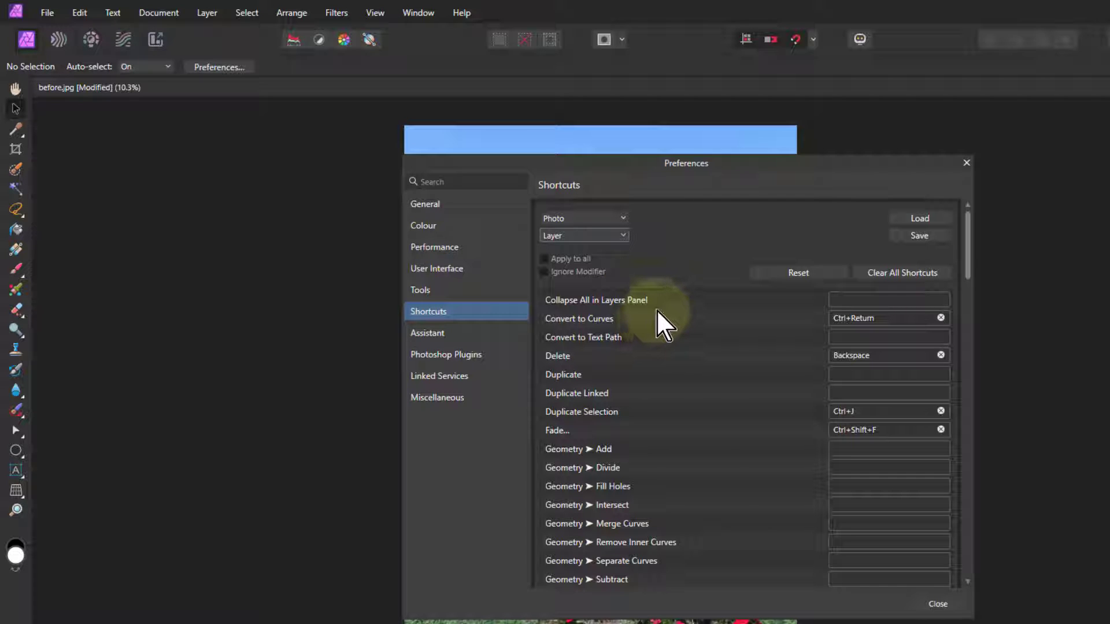
pyautogui.scroll(-2, 694, 425)
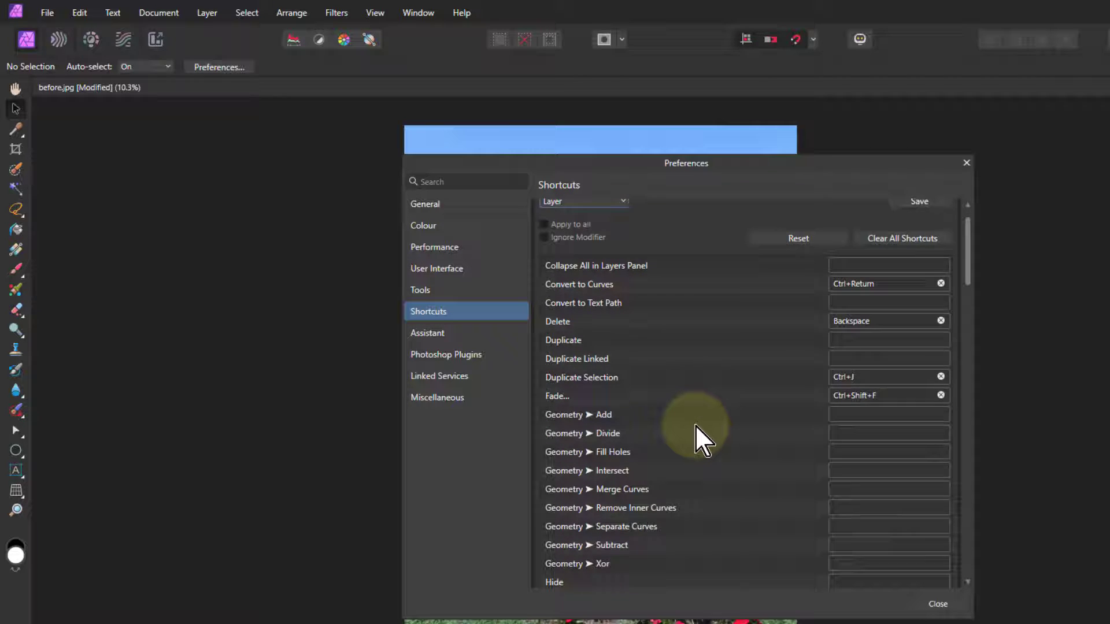
pyautogui.scroll(-5, 693, 422)
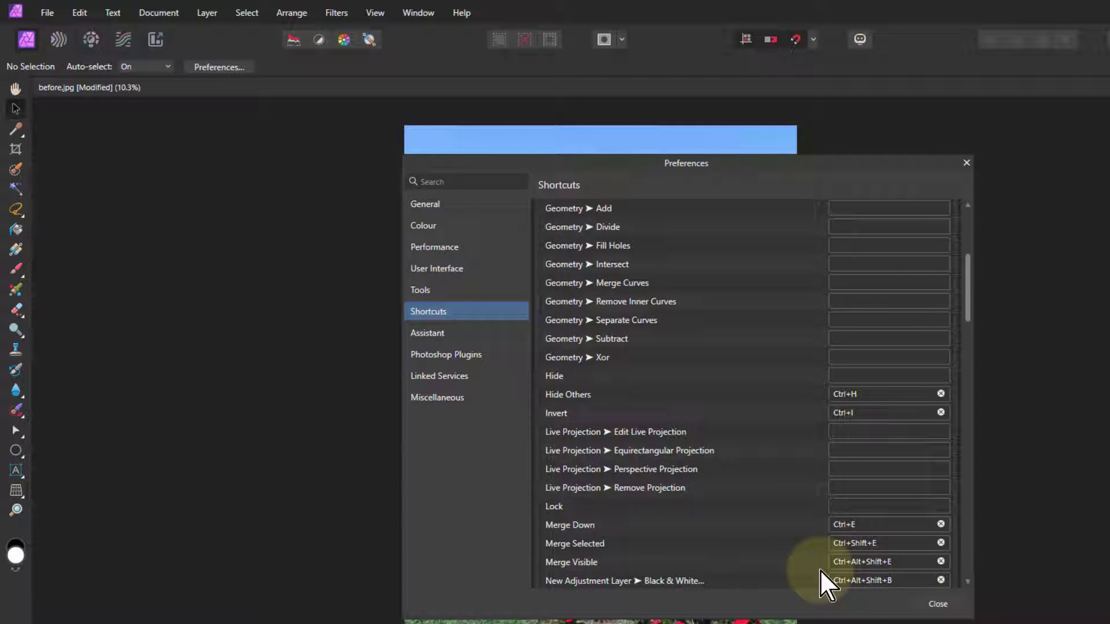
# - Give Merge Visible the shortcut Alt+E and check the Layer list
pyautogui.click(923, 563)
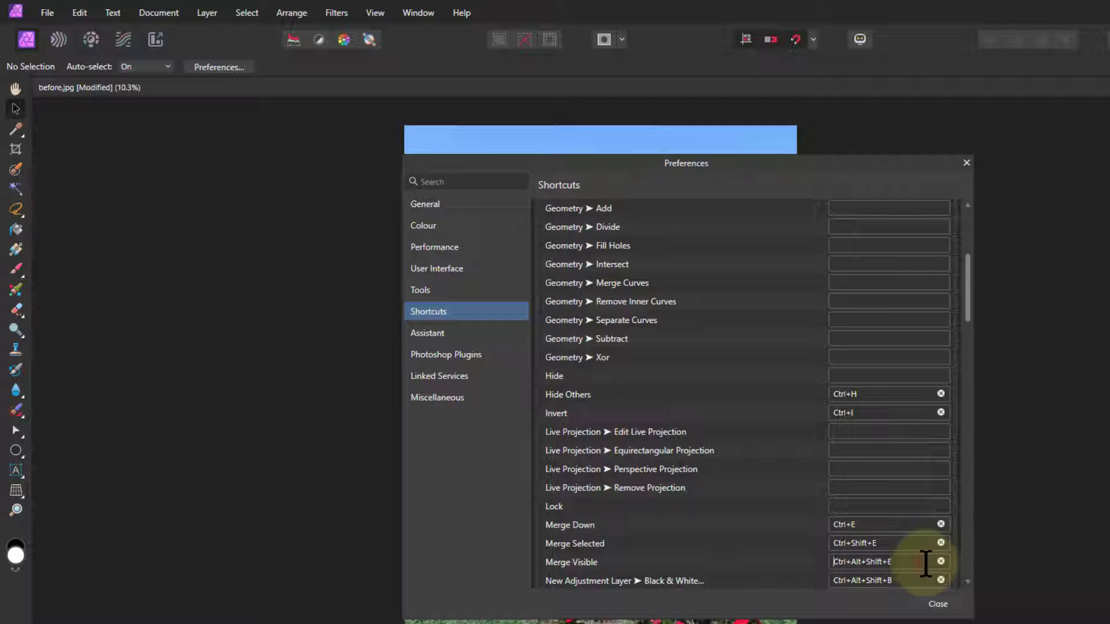
pyautogui.click(927, 563)
pyautogui.hotkey('alt', 'e')
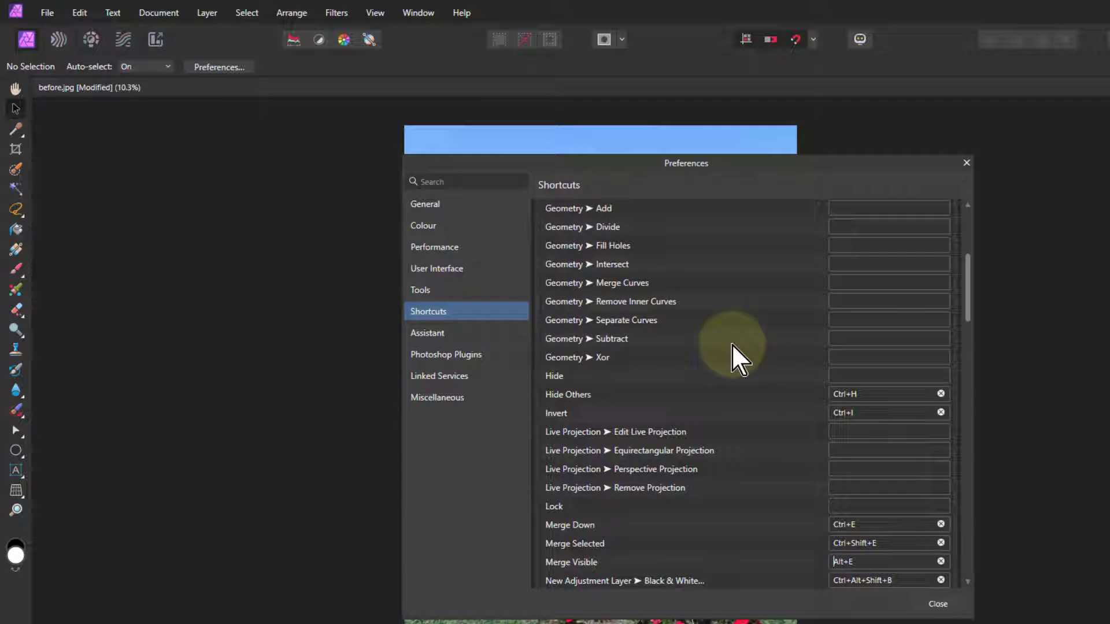
pyautogui.scroll(-1, 706, 440)
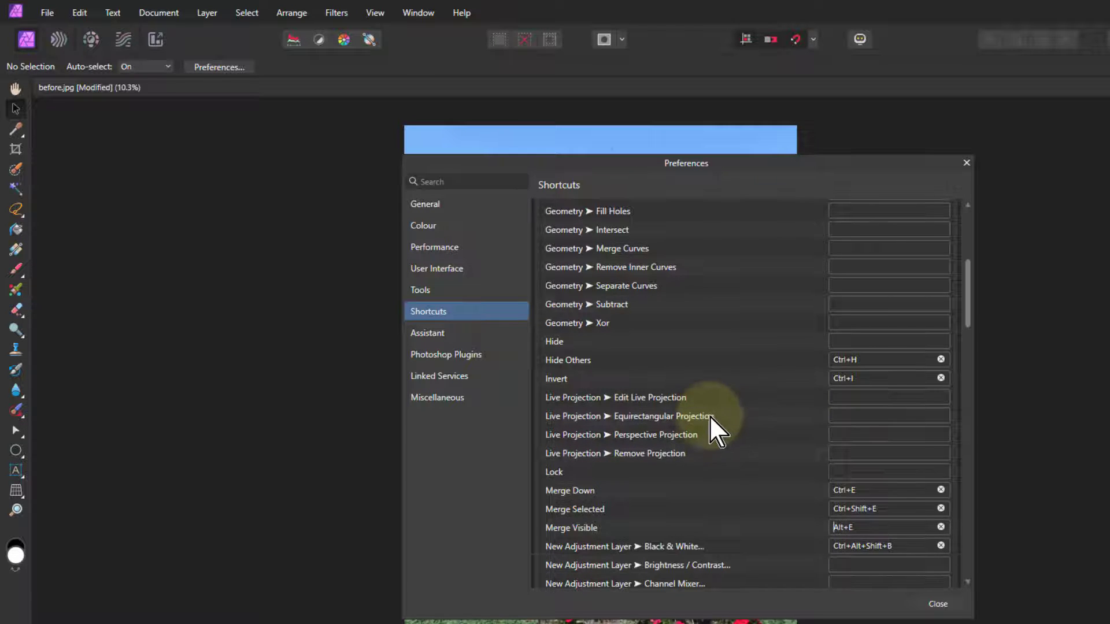
pyautogui.scroll(1, 711, 411)
pyautogui.scroll(-4, 674, 394)
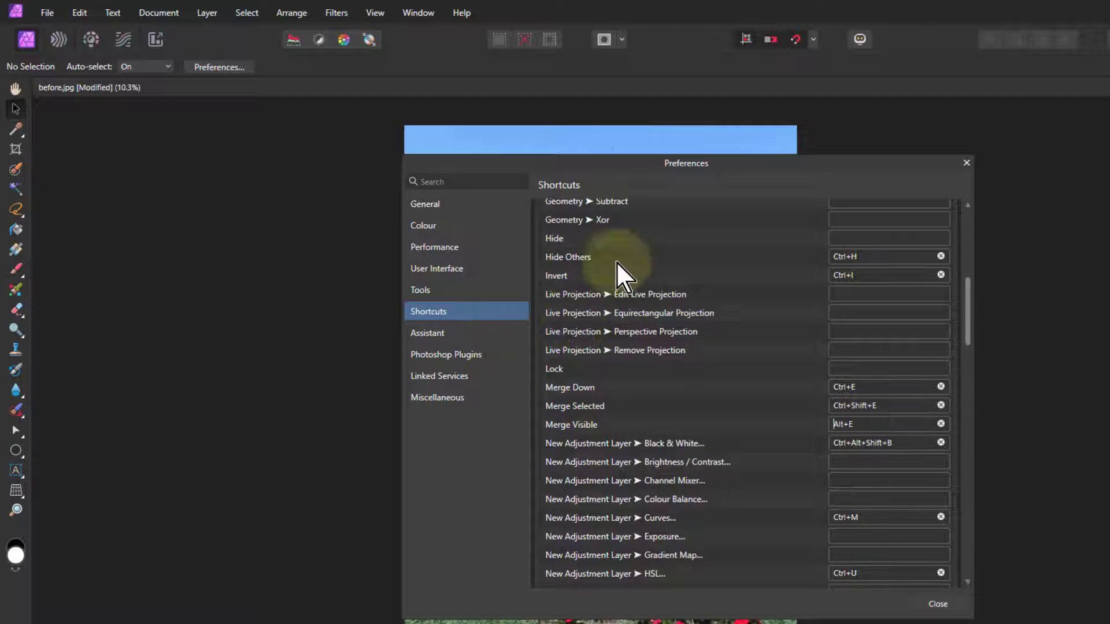
pyautogui.scroll(10, 642, 286)
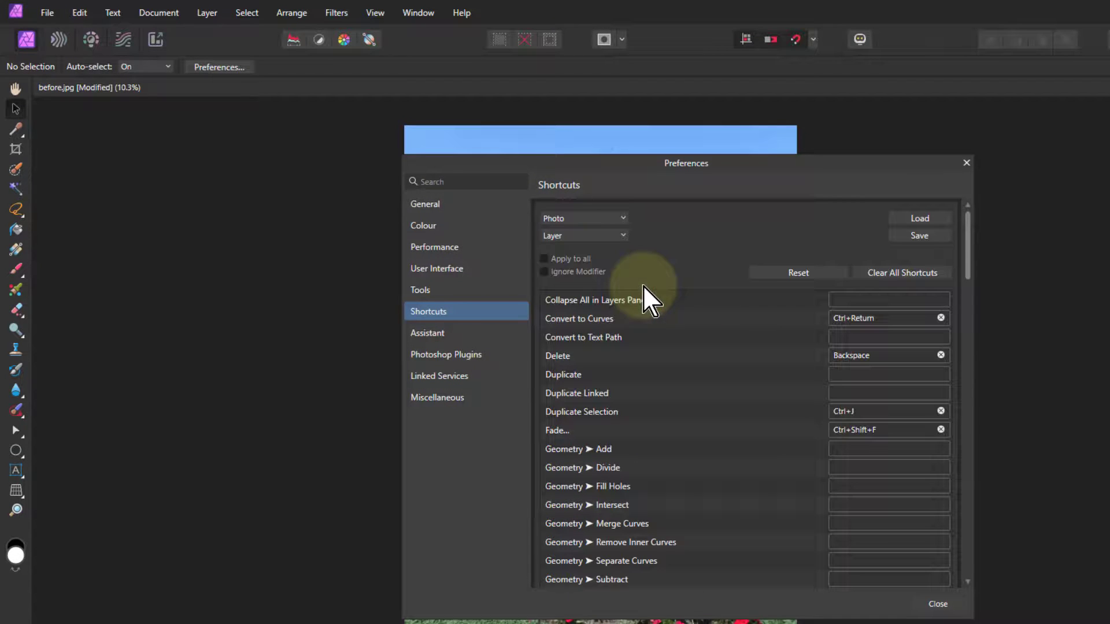
# - Show the Select shortcut category and select the Background layer
pyautogui.click(566, 234)
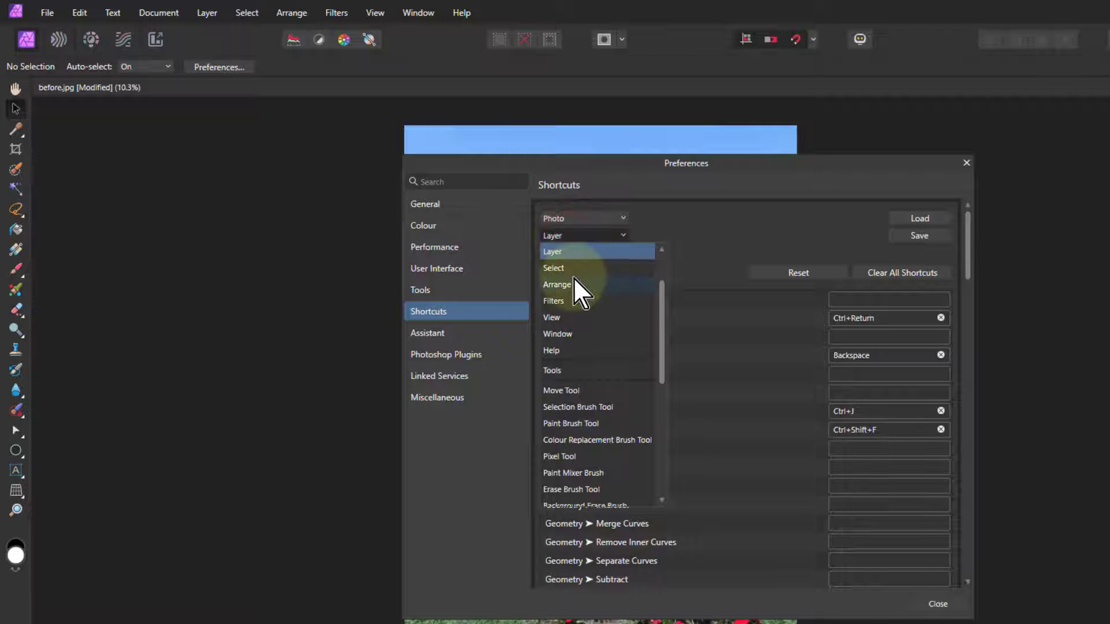
pyautogui.click(573, 268)
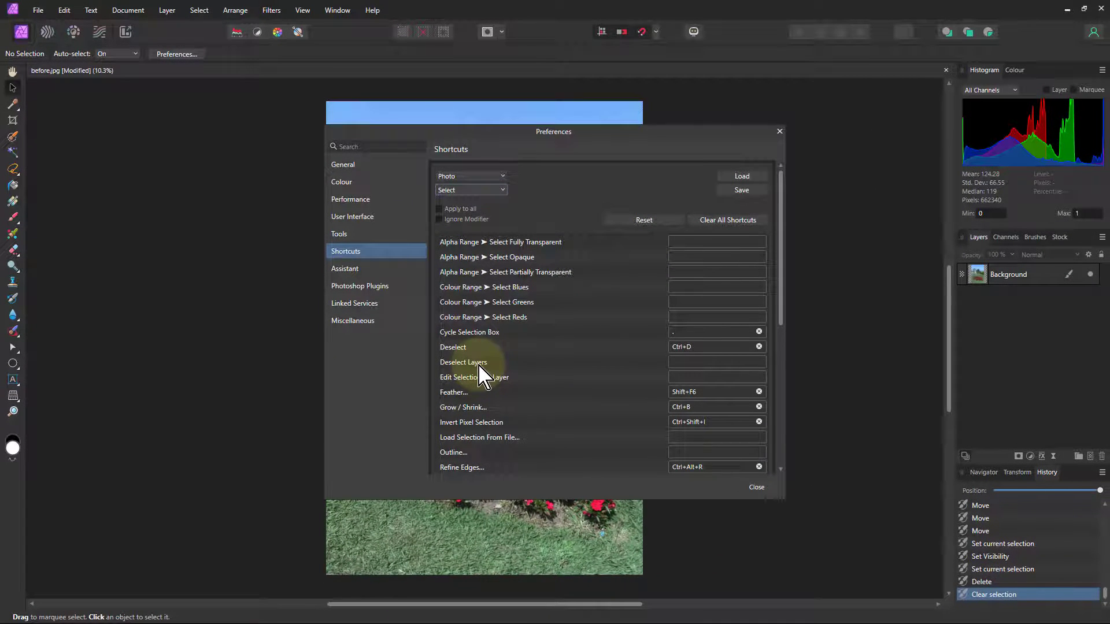
pyautogui.click(1006, 275)
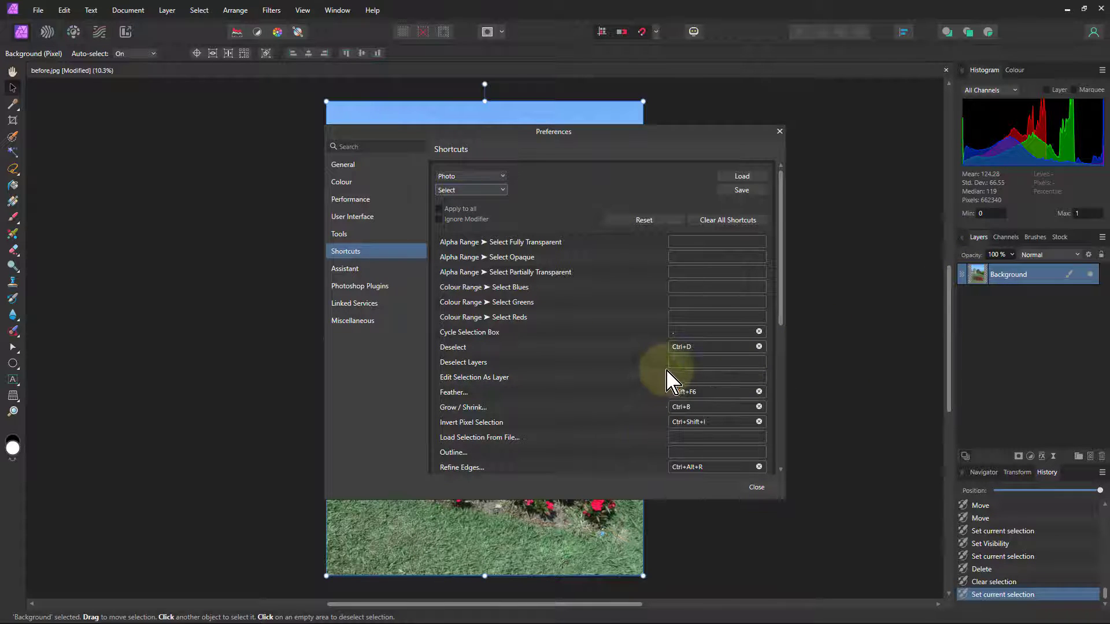
# - Assign Alt+D to Deselect Layers and test it by deselecting the Background layer
pyautogui.click(685, 362)
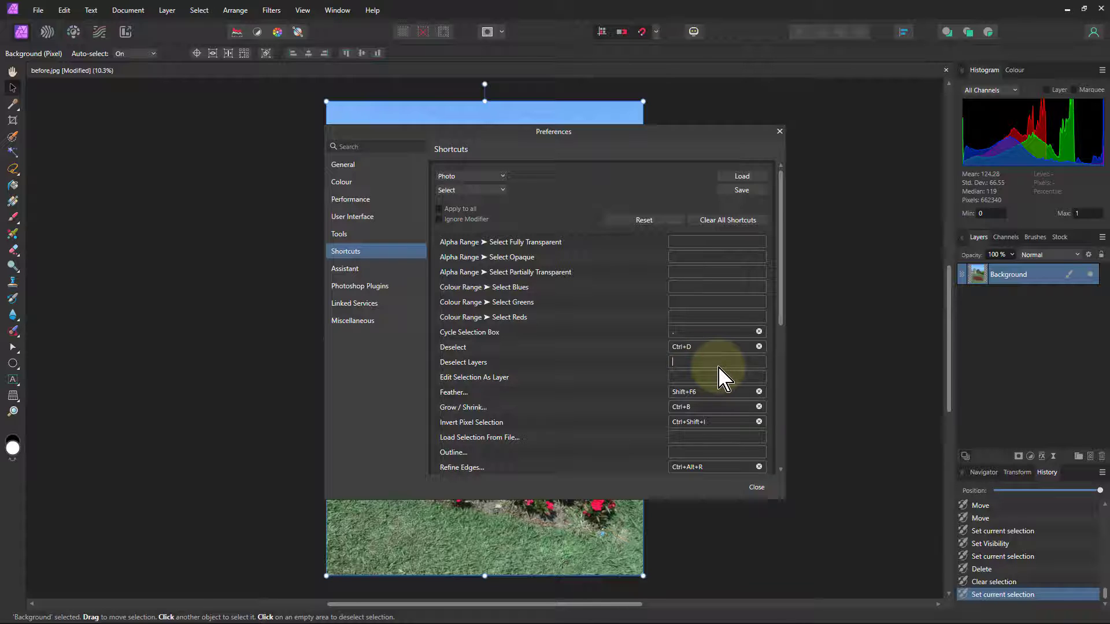
pyautogui.hotkey('alt', 'o')
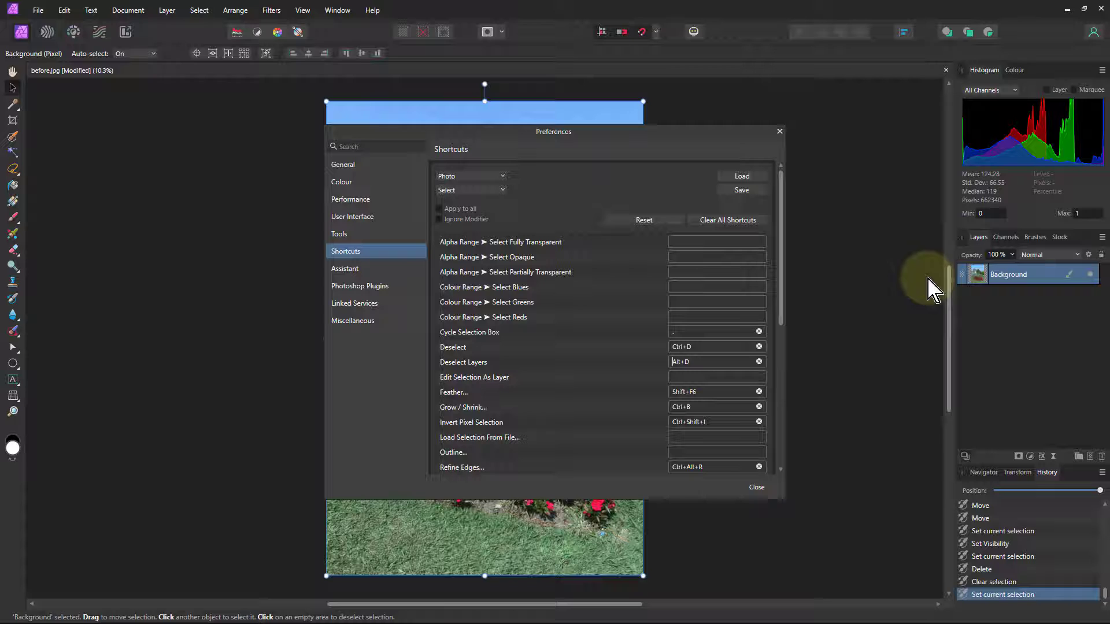
pyautogui.hotkey('alt', 'd')
pyautogui.click(1023, 277)
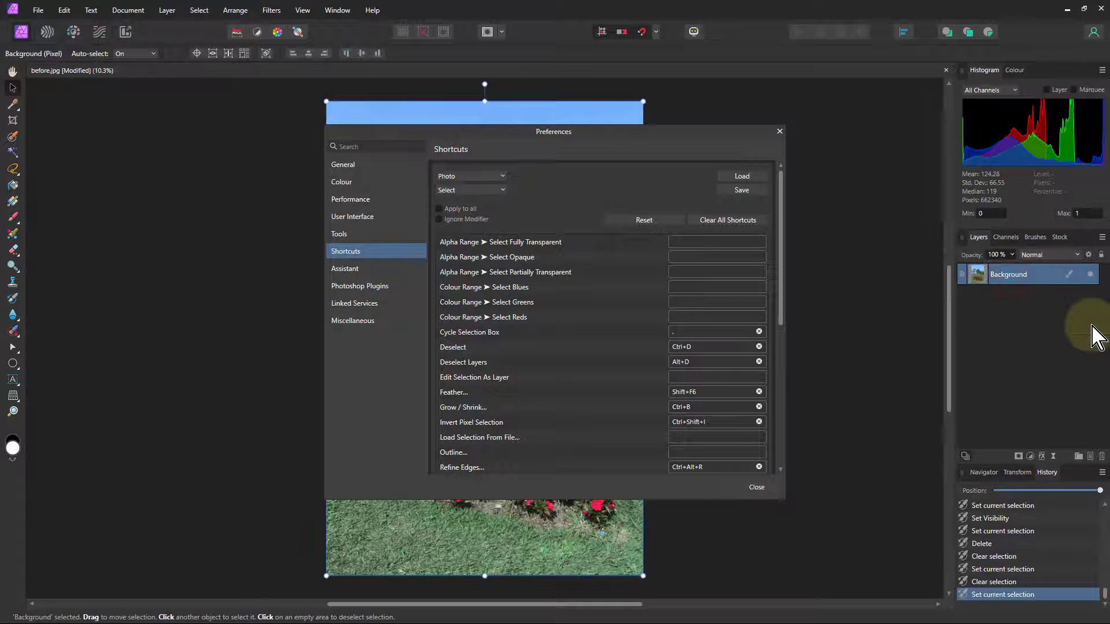
pyautogui.hotkey('alt', 'd')
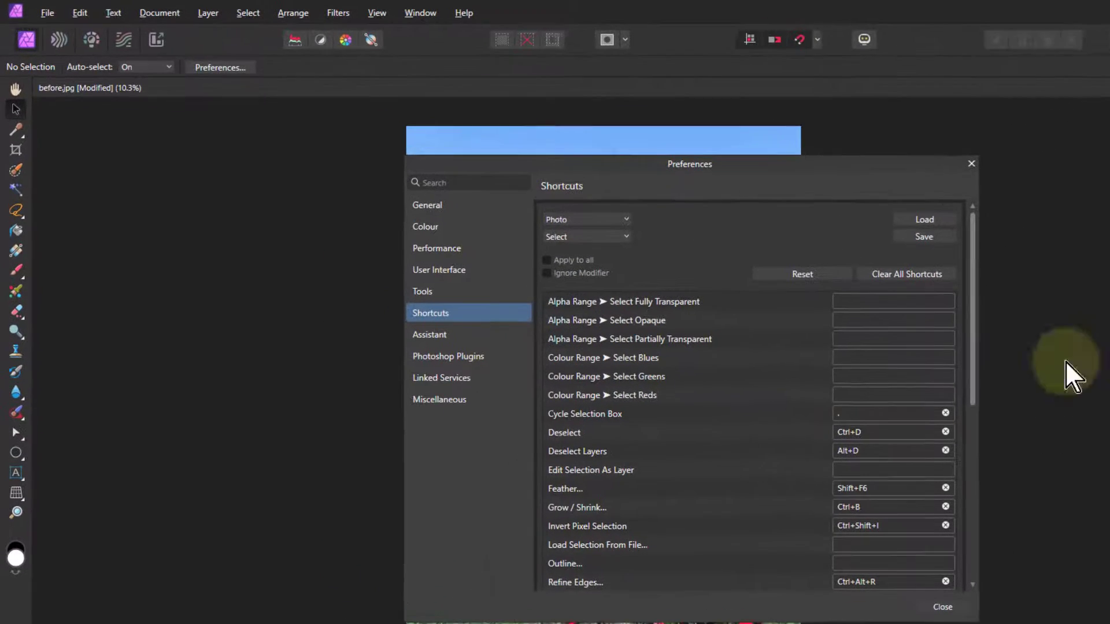
pyautogui.scroll(-1, 845, 379)
pyautogui.scroll(-7, 845, 380)
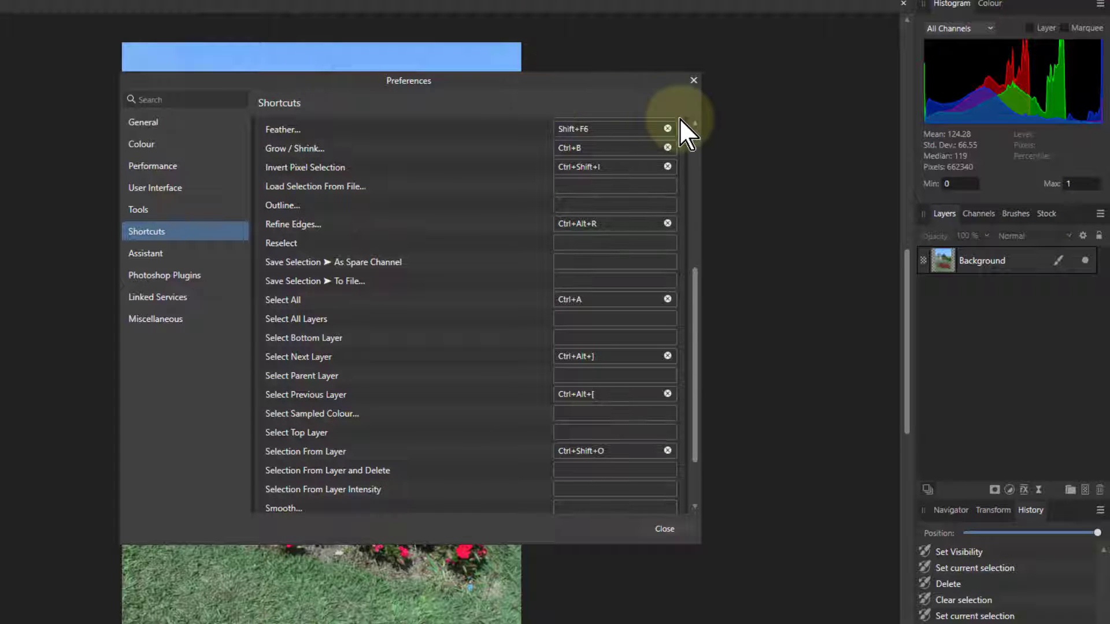
# - Close Preferences and turn on the document grid via View > Show Grid
pyautogui.click(693, 80)
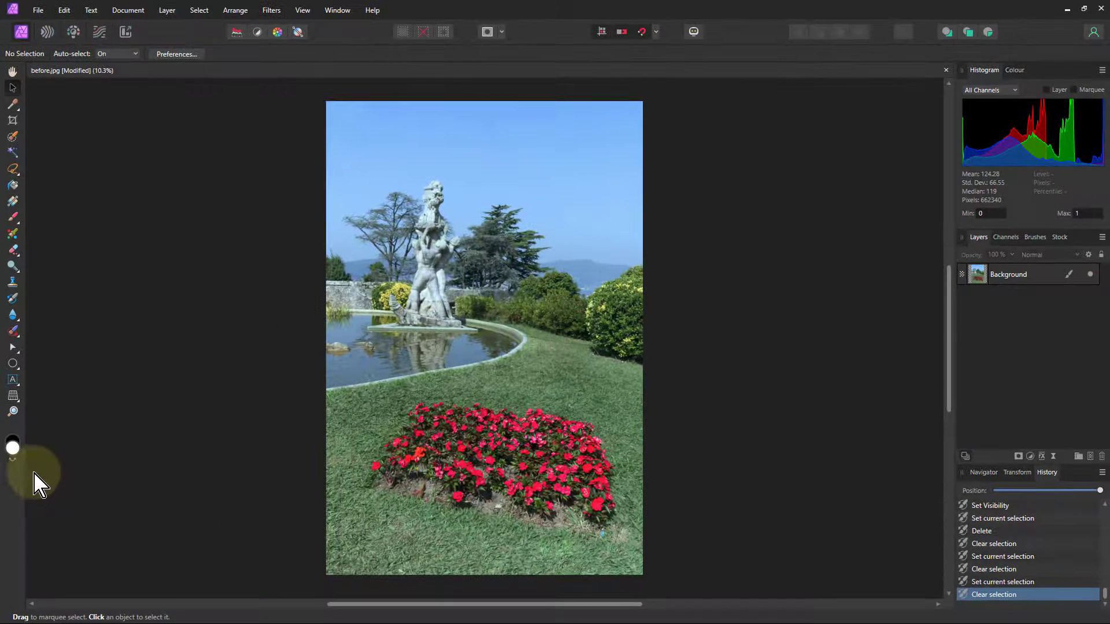
pyautogui.click(304, 11)
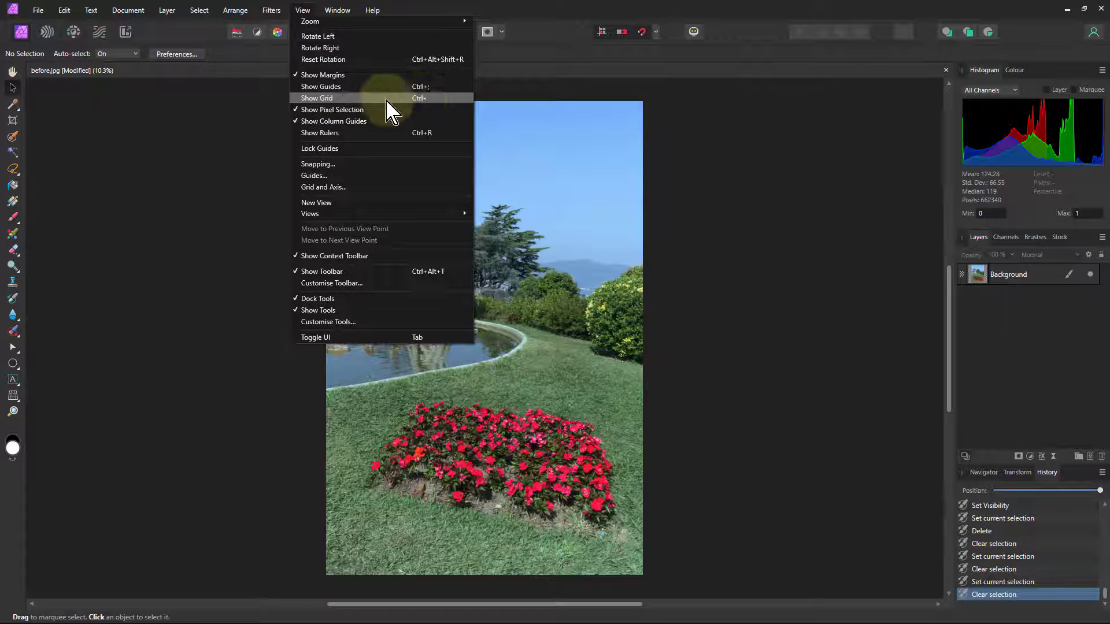
pyautogui.click(322, 100)
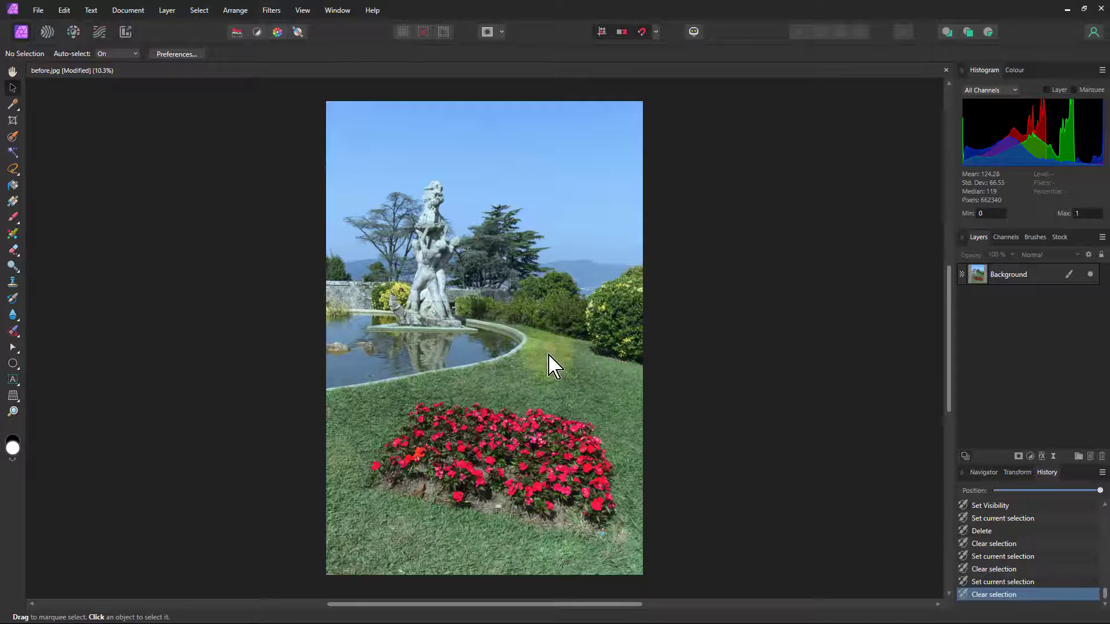
# - Zoom in to check the grid, then fit the whole photo with Ctrl+0
pyautogui.scroll(1, 502, 263)
pyautogui.scroll(15, 502, 263)
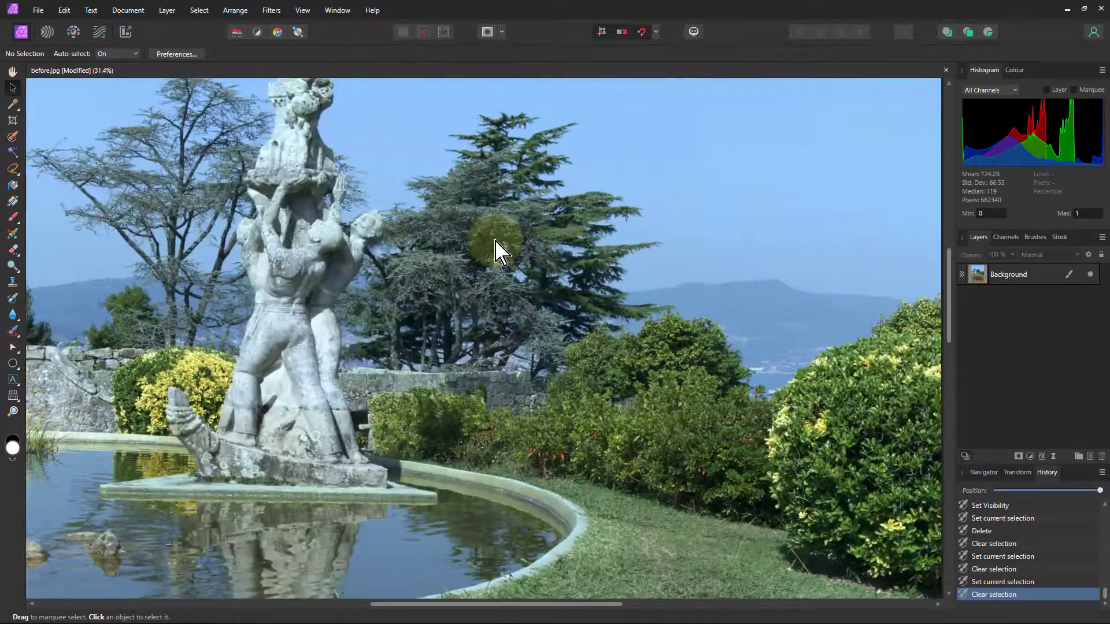
pyautogui.scroll(7, 497, 251)
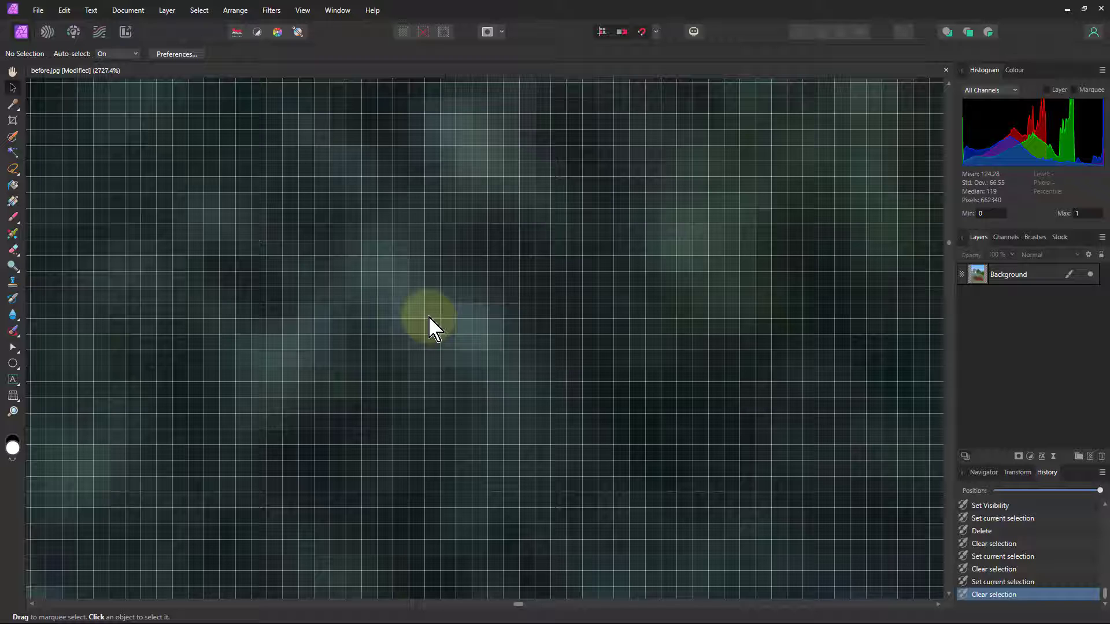
pyautogui.hotkey('ctrl', '0')
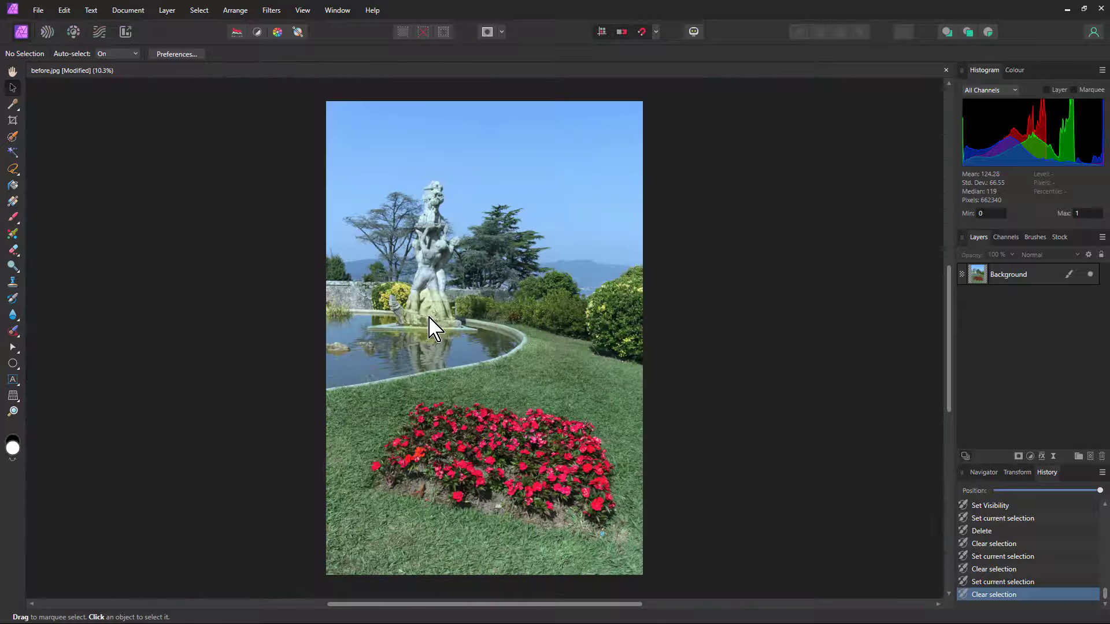
pyautogui.click(385, 95)
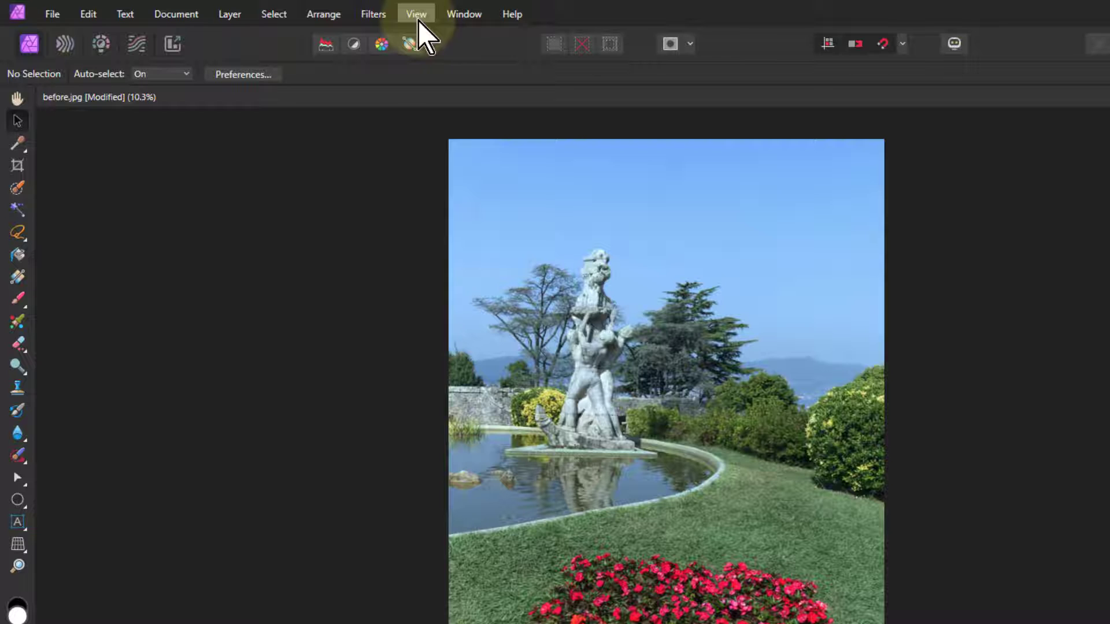
# - Switch the grid to Basic mode, turn it off, and close the Grid and Axis Manager
pyautogui.click(418, 17)
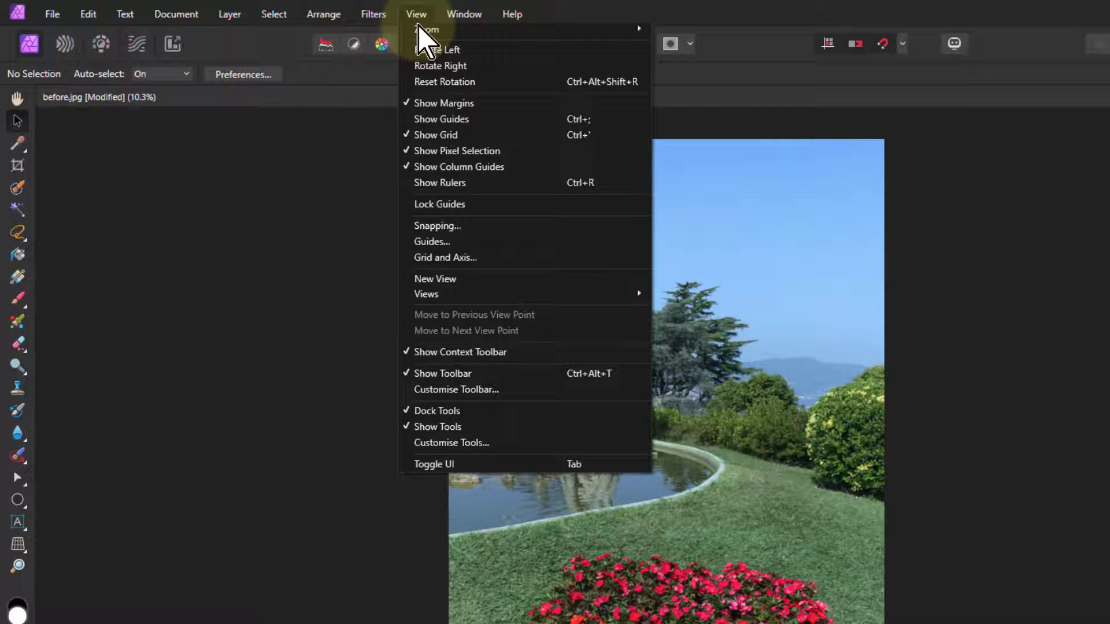
pyautogui.click(448, 260)
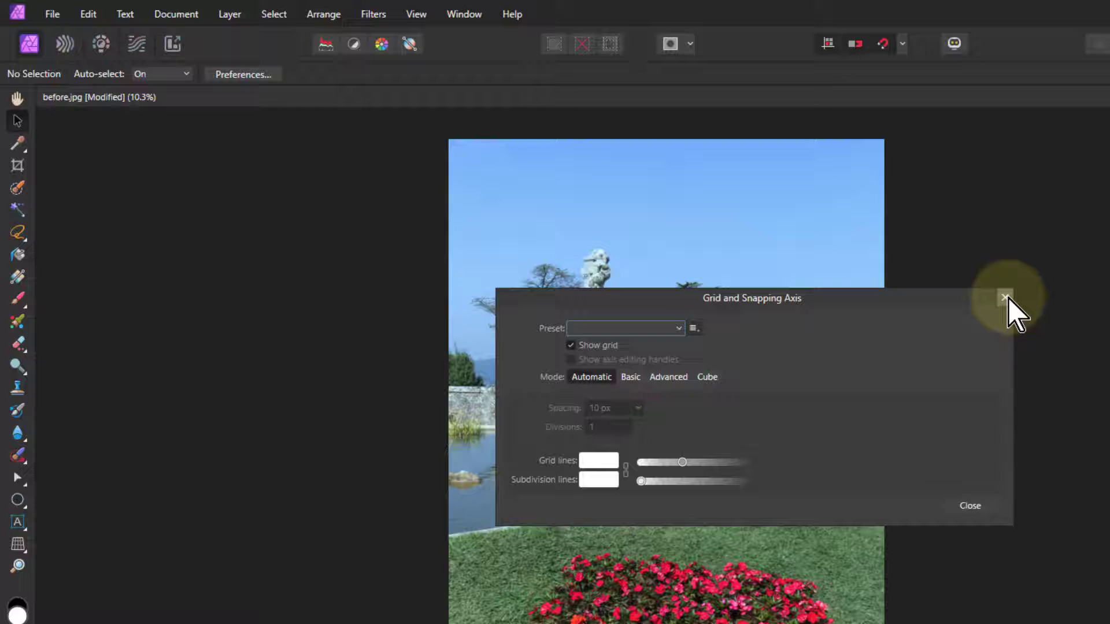
pyautogui.click(629, 382)
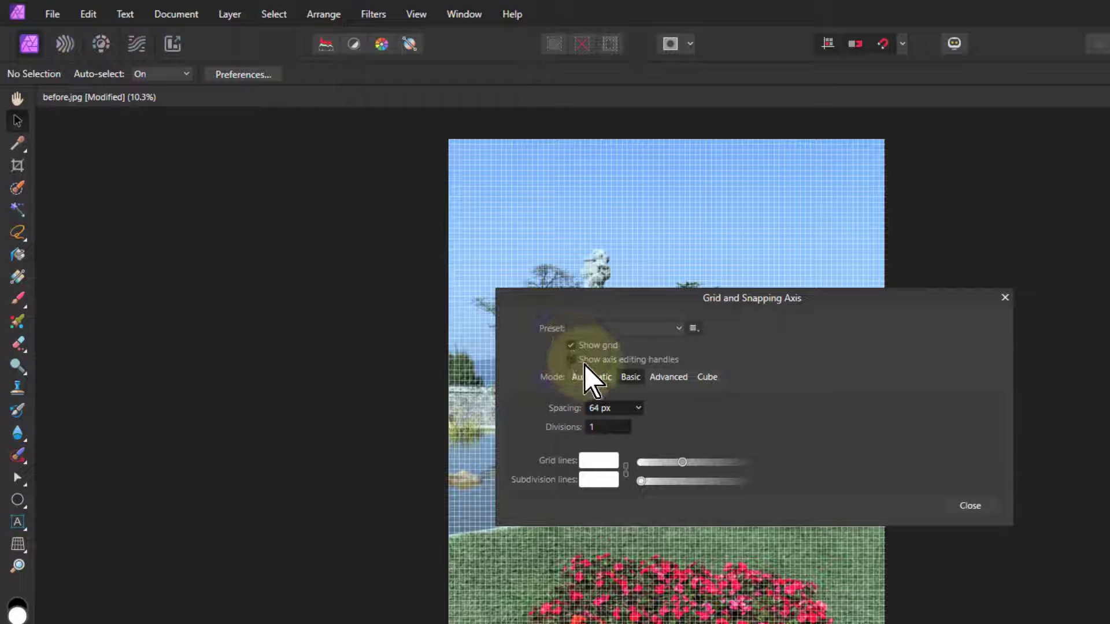
pyautogui.click(571, 345)
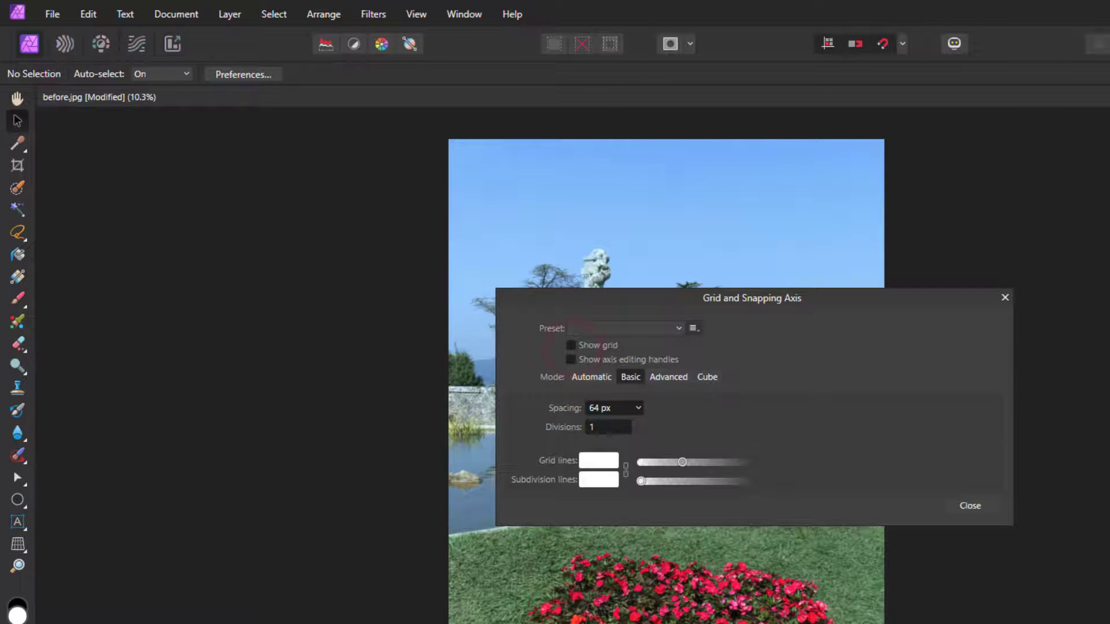
pyautogui.click(1005, 297)
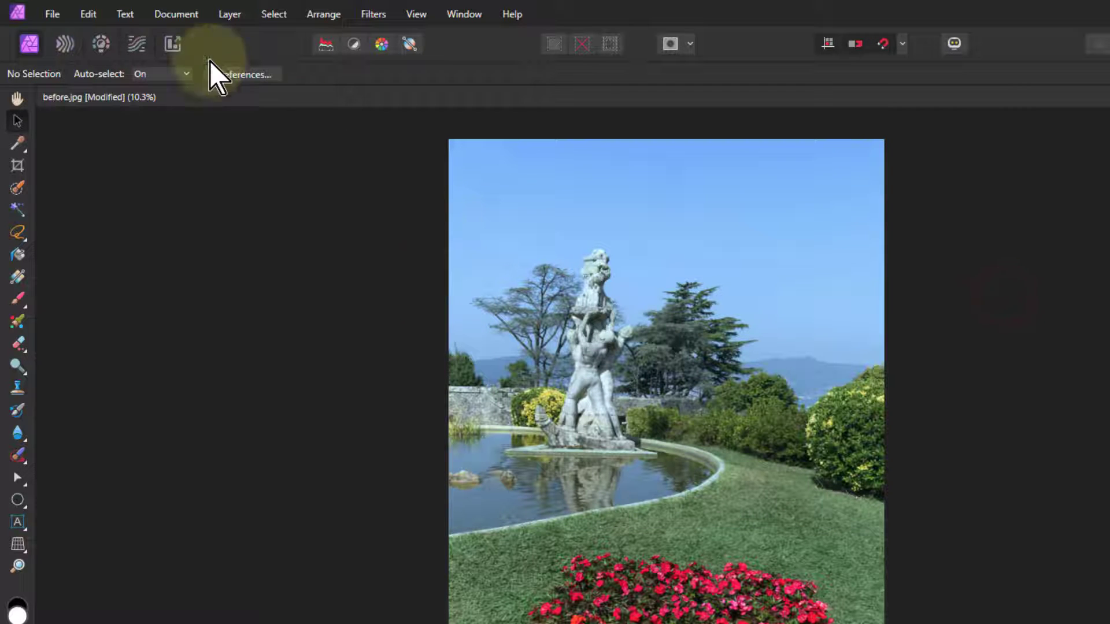
pyautogui.click(88, 14)
# - Assign Alt+G to the View > Grid and Axis shortcut and close Preferences
pyautogui.click(95, 342)
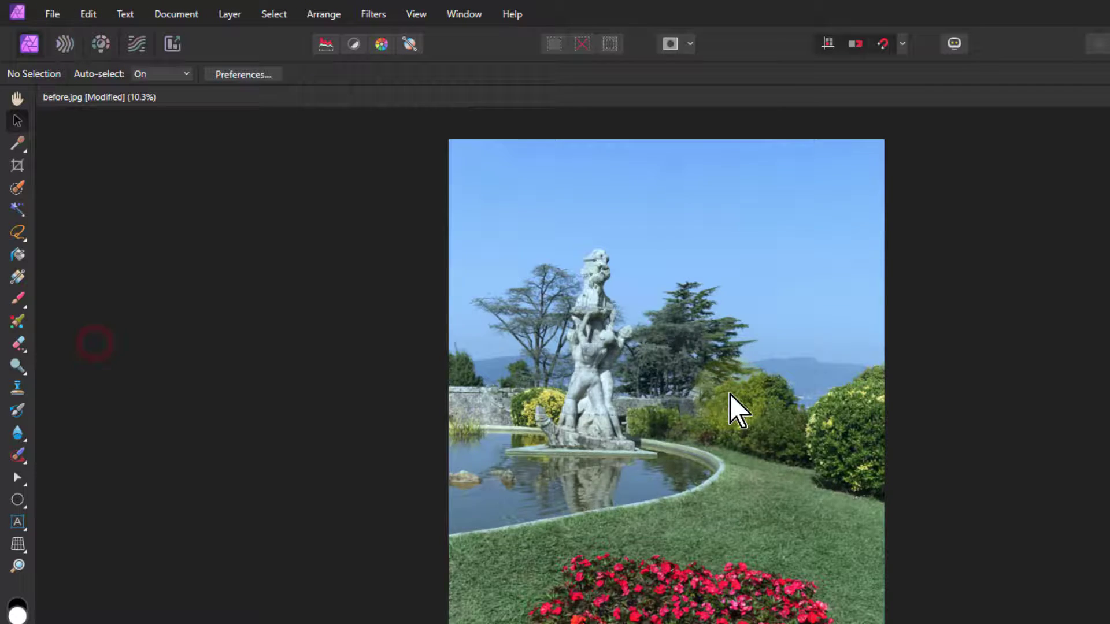
pyautogui.click(475, 345)
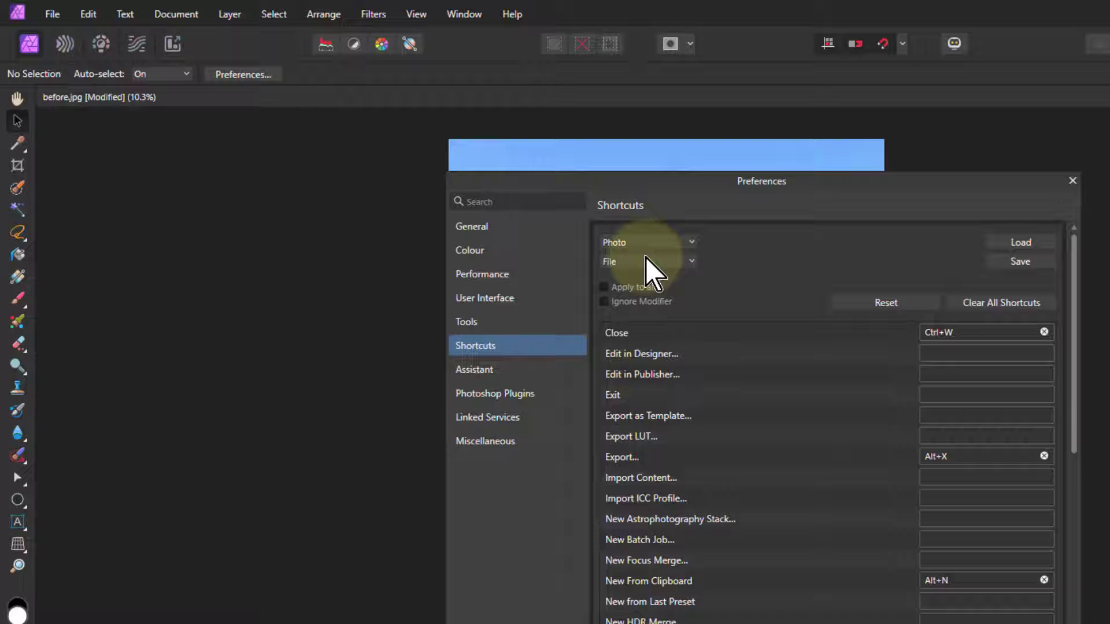
pyautogui.click(660, 263)
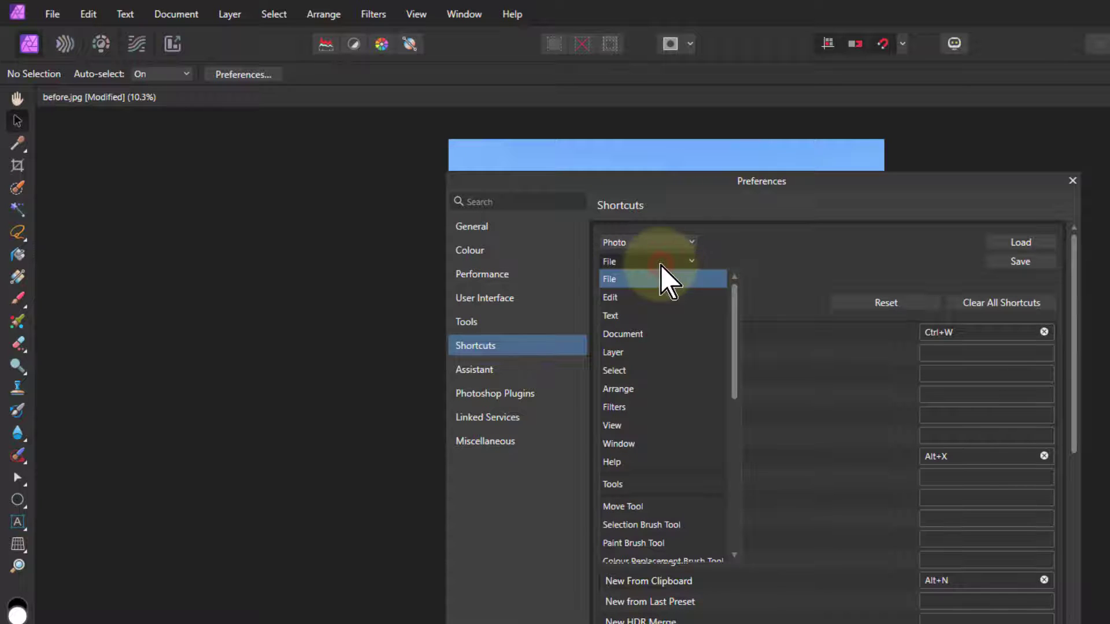
pyautogui.click(625, 422)
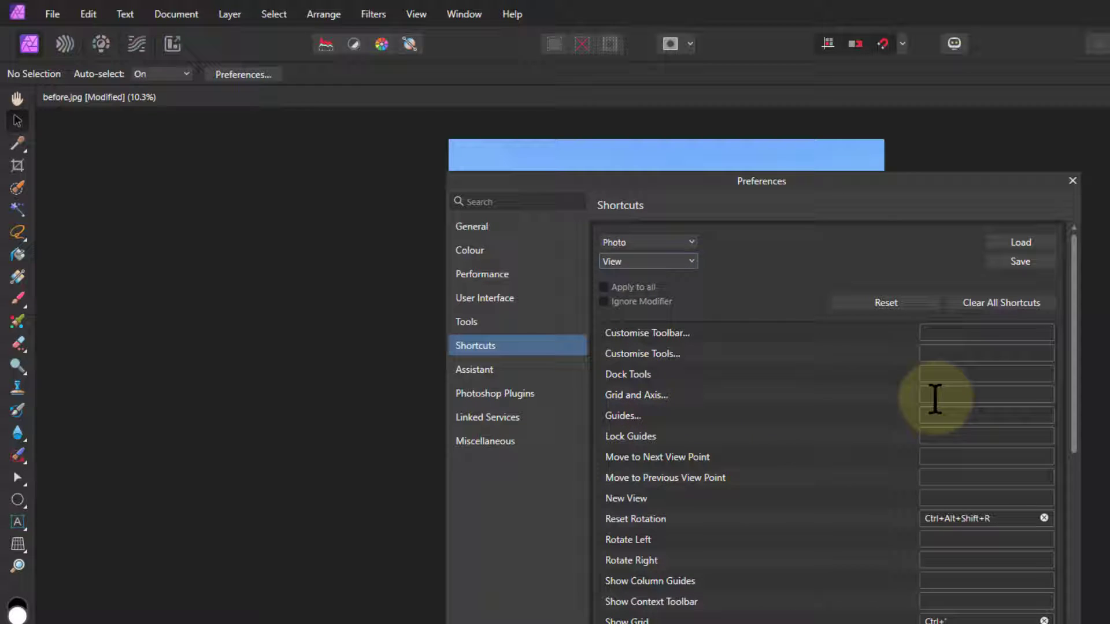
pyautogui.click(935, 398)
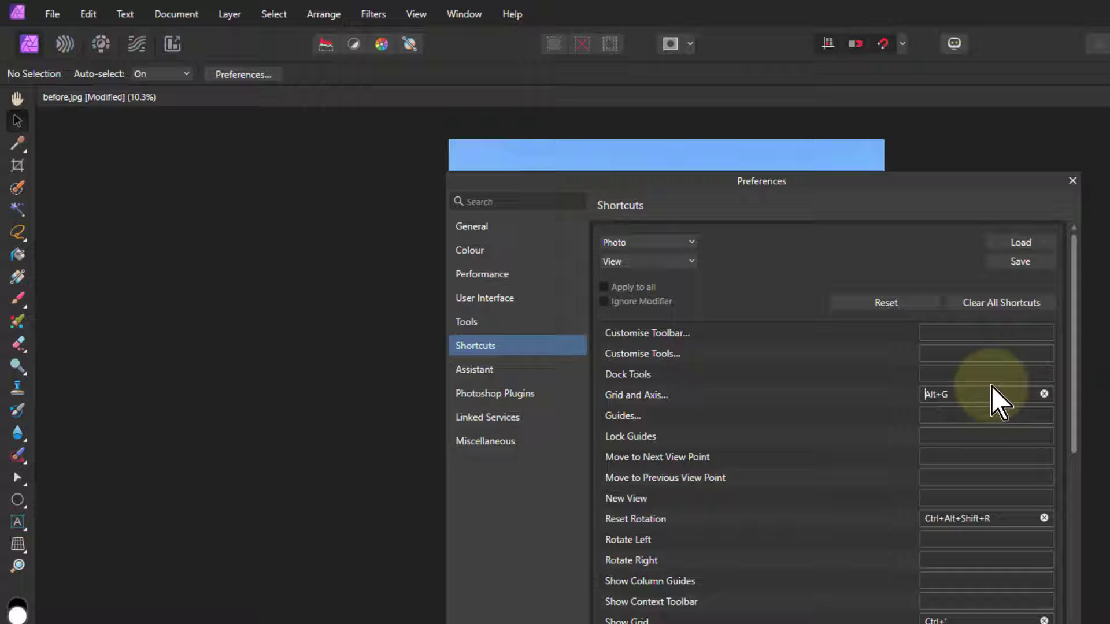
pyautogui.click(1073, 181)
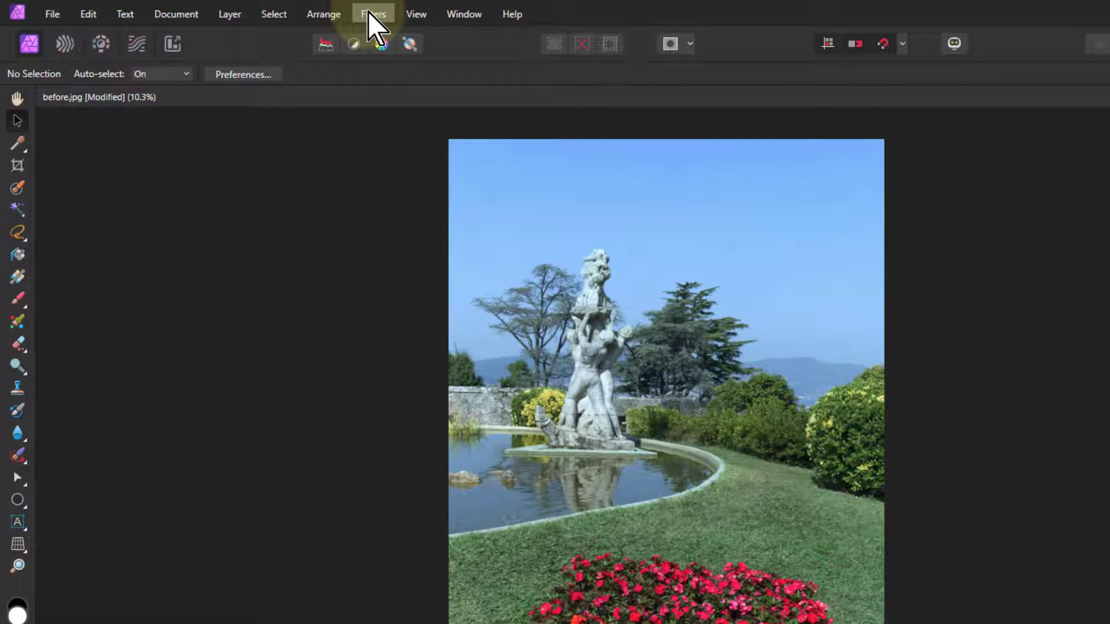
# - Check the new shortcut in the View menu, then reopen Edit > Preferences
pyautogui.click(416, 18)
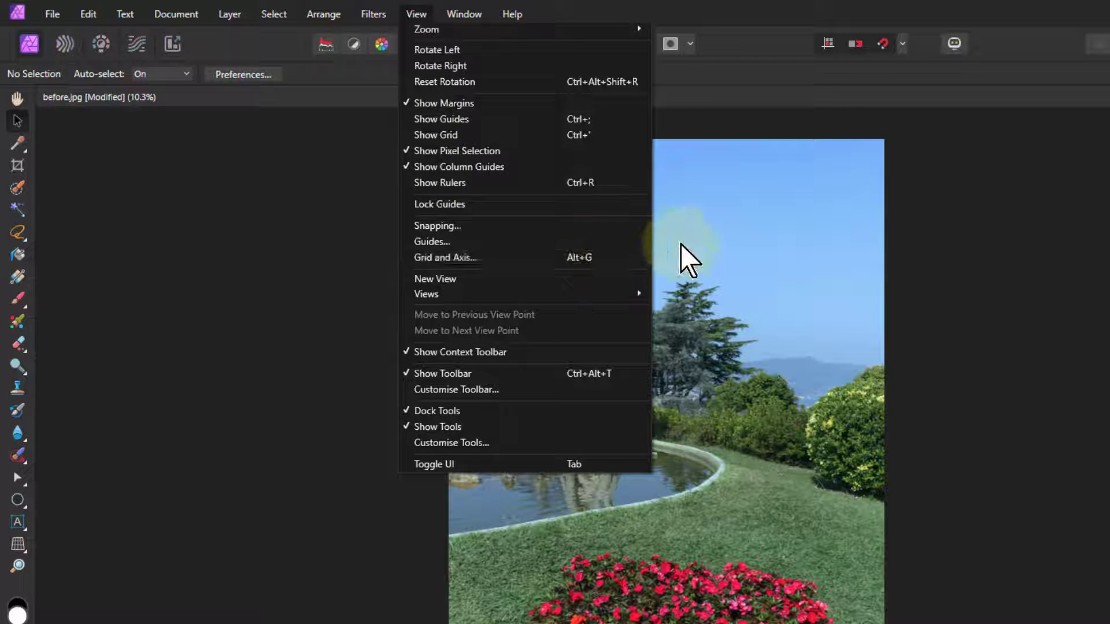
pyautogui.click(176, 14)
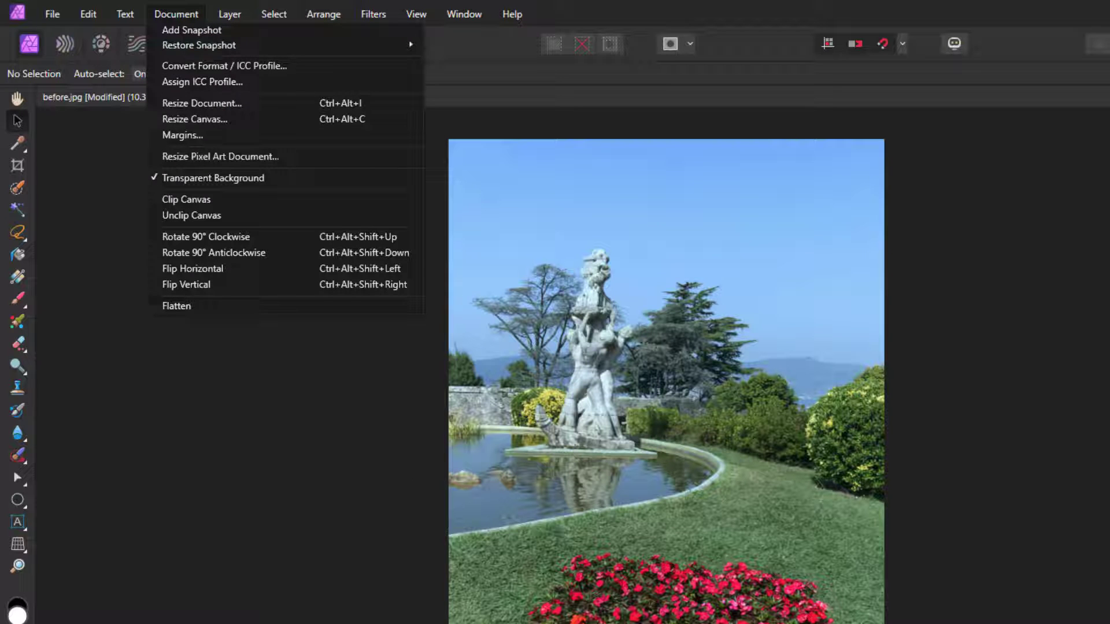
pyautogui.click(456, 246)
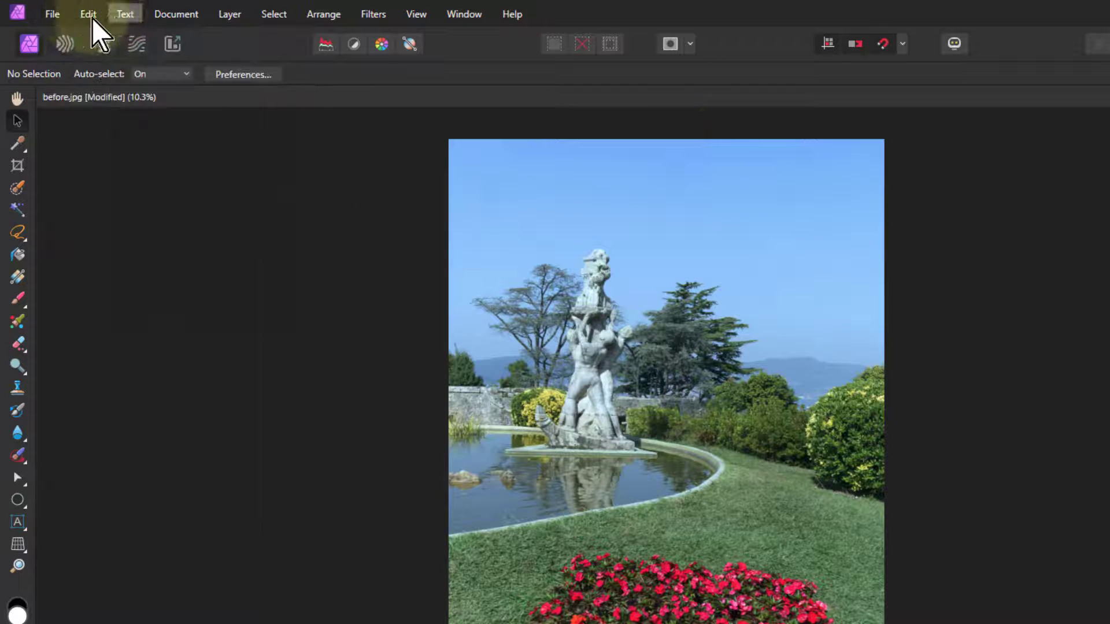
pyautogui.click(88, 14)
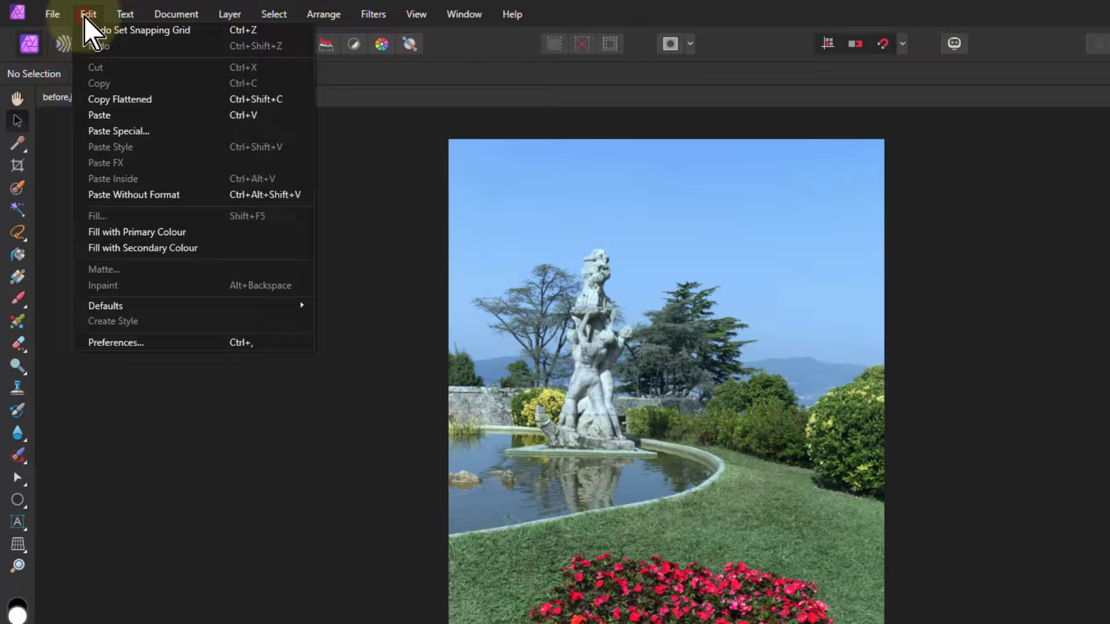
pyautogui.click(122, 339)
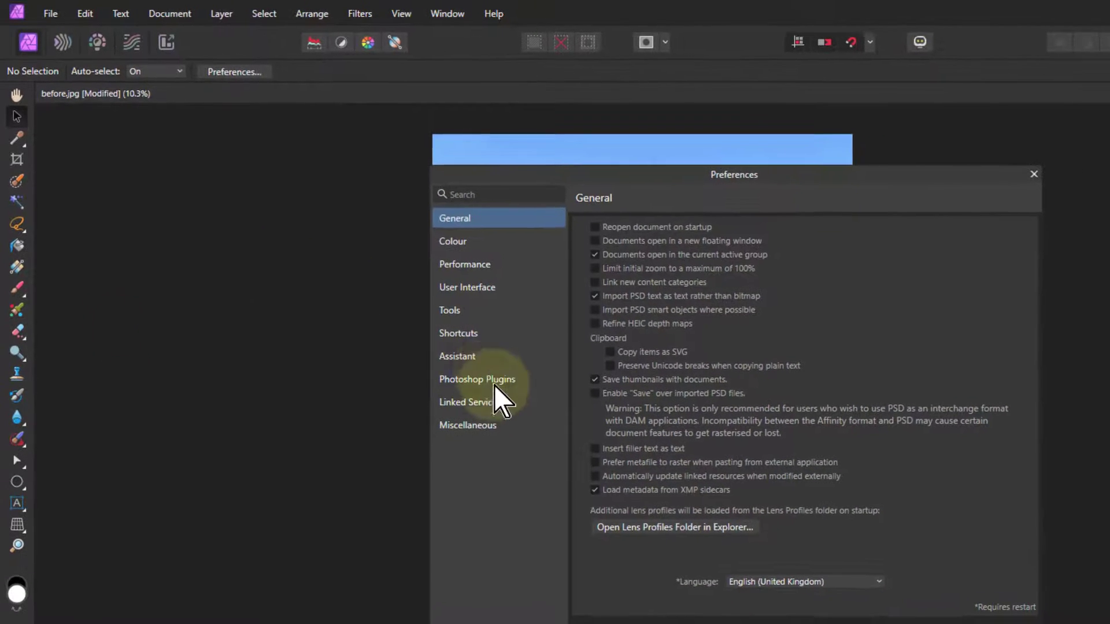
# - Give the Window > Adjustment command the shortcut Alt+A and close Preferences
pyautogui.click(478, 342)
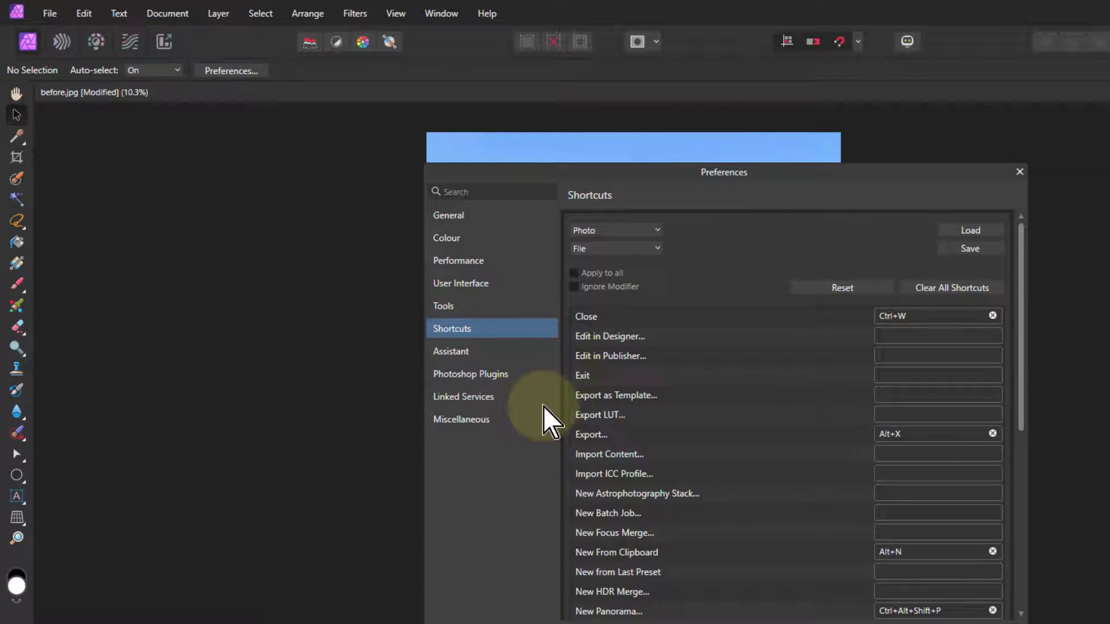
pyautogui.click(601, 249)
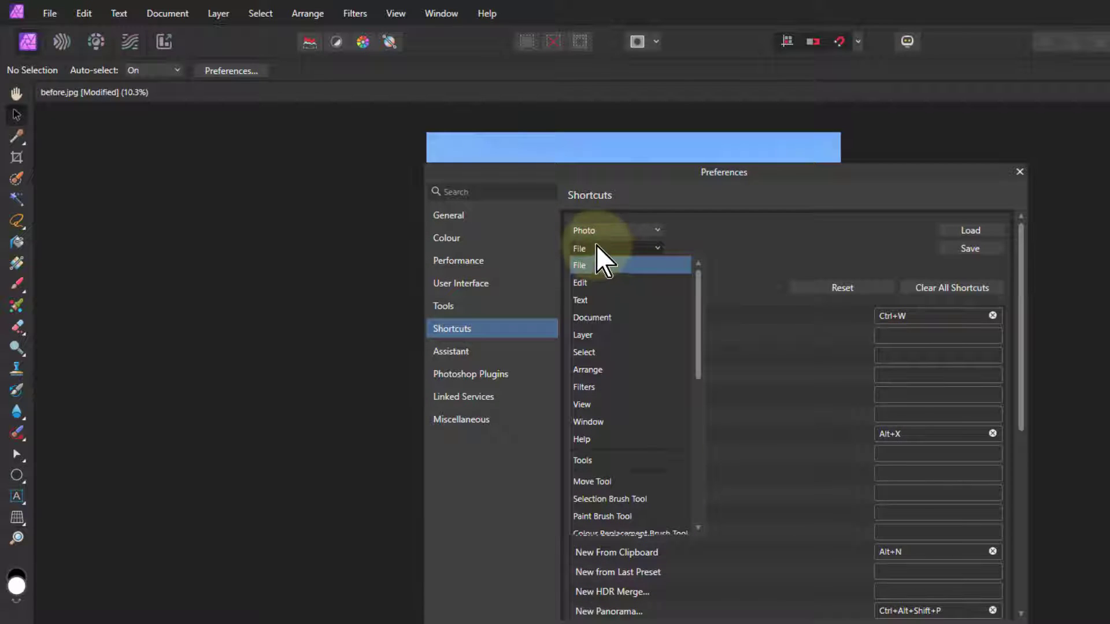
pyautogui.click(597, 426)
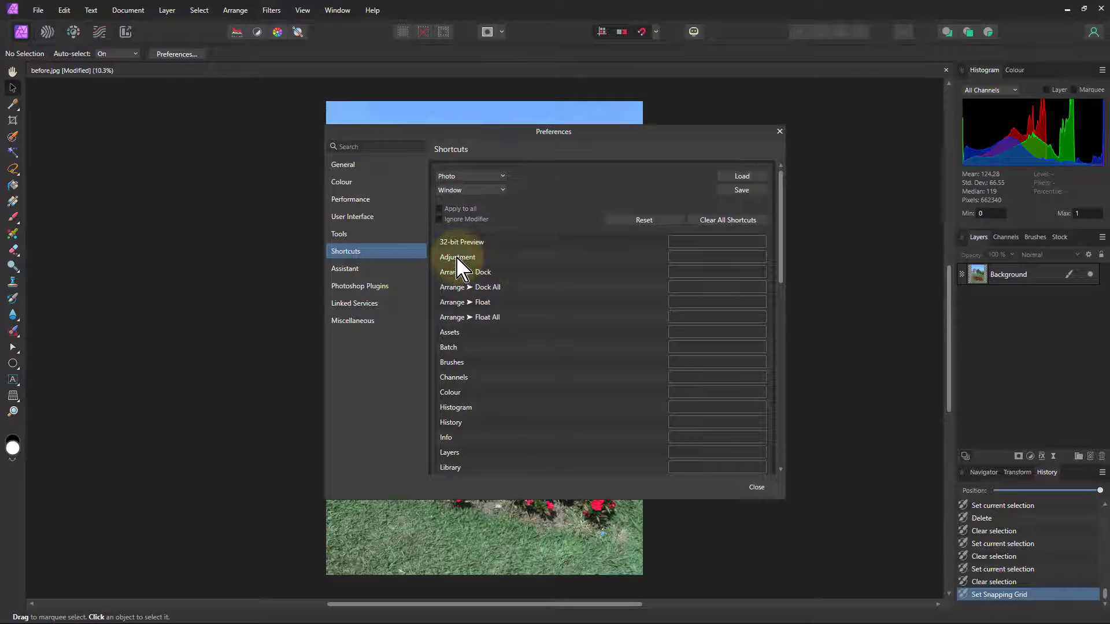
pyautogui.click(679, 256)
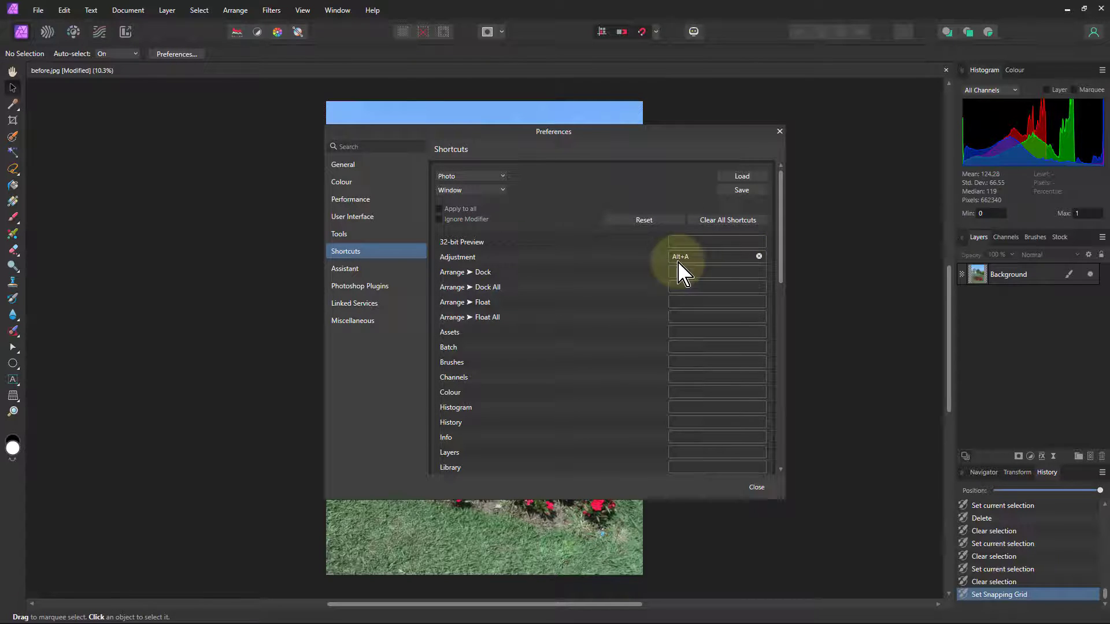
pyautogui.click(779, 131)
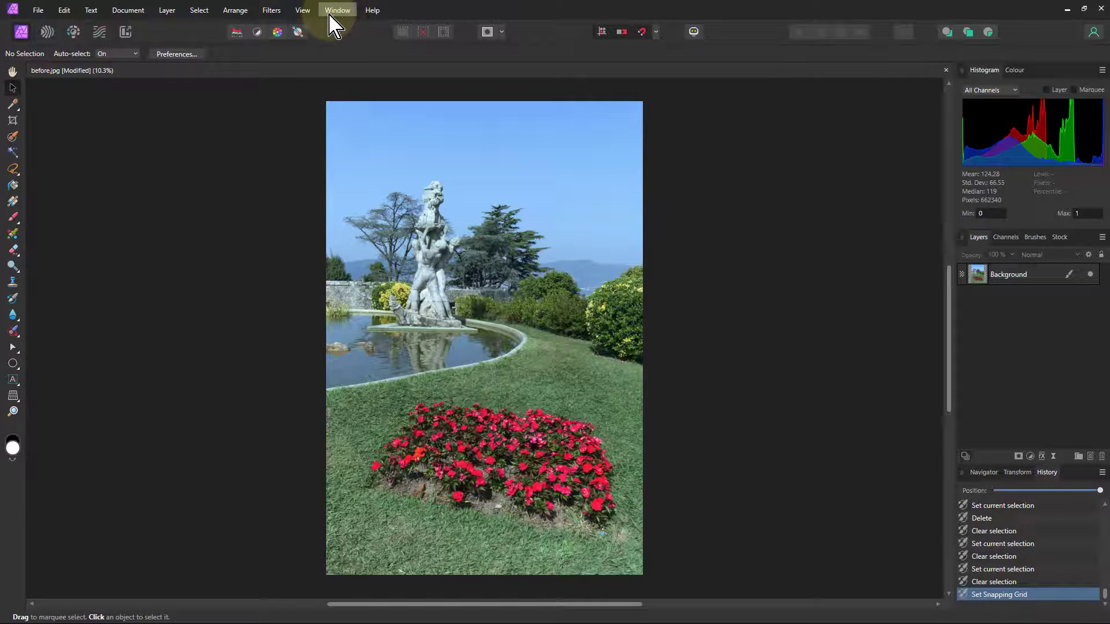
# - Show the Adjustment panel from the Window menu
pyautogui.click(303, 10)
pyautogui.click(305, 10)
pyautogui.click(335, 10)
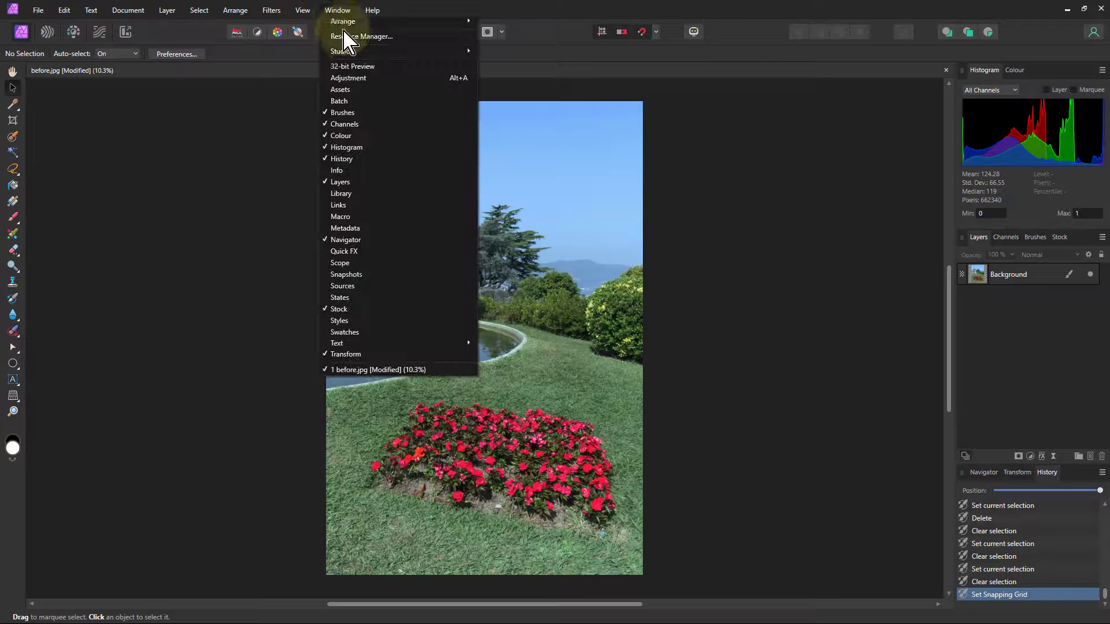
pyautogui.click(367, 75)
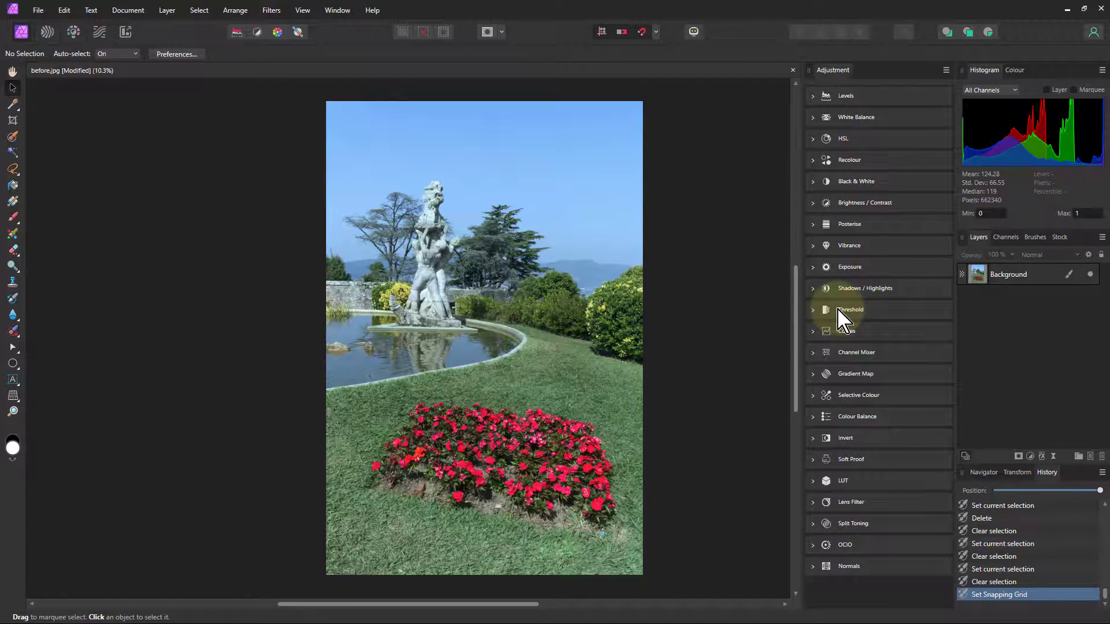
# - Dock the Adjustment panel as its own full-height column left of Histogram
pyautogui.moveTo(889, 71); pyautogui.dragTo(980, 248)
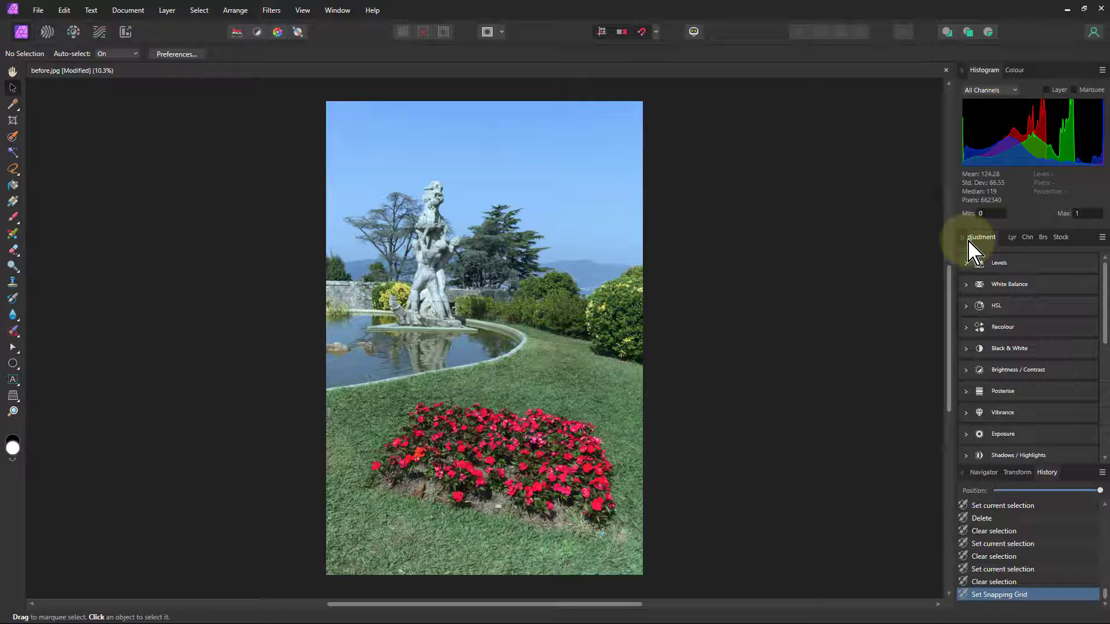
pyautogui.moveTo(969, 239); pyautogui.dragTo(949, 84)
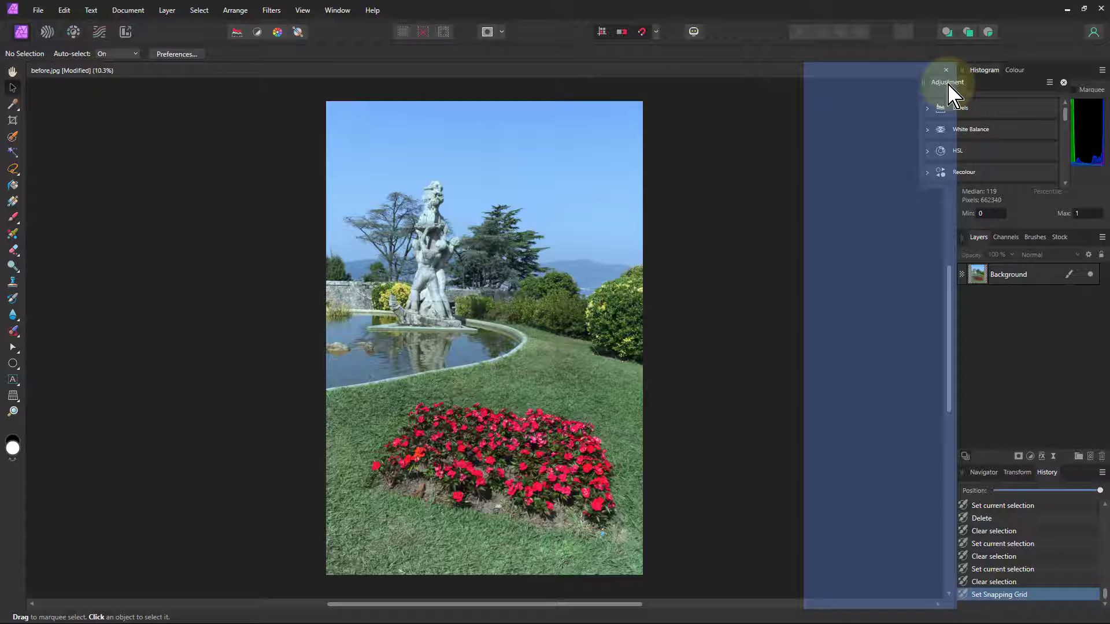
pyautogui.moveTo(948, 84); pyautogui.dragTo(948, 91)
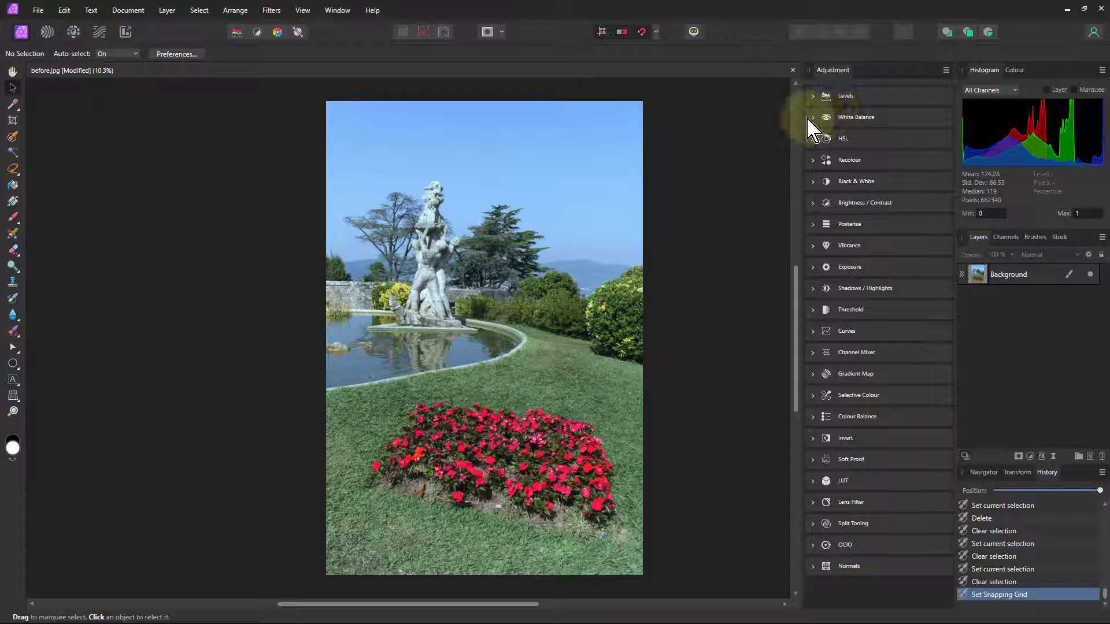
# - Try the Darken Levels preset, then delete the Levels adjustment layer and collapse Levels
pyautogui.click(812, 96)
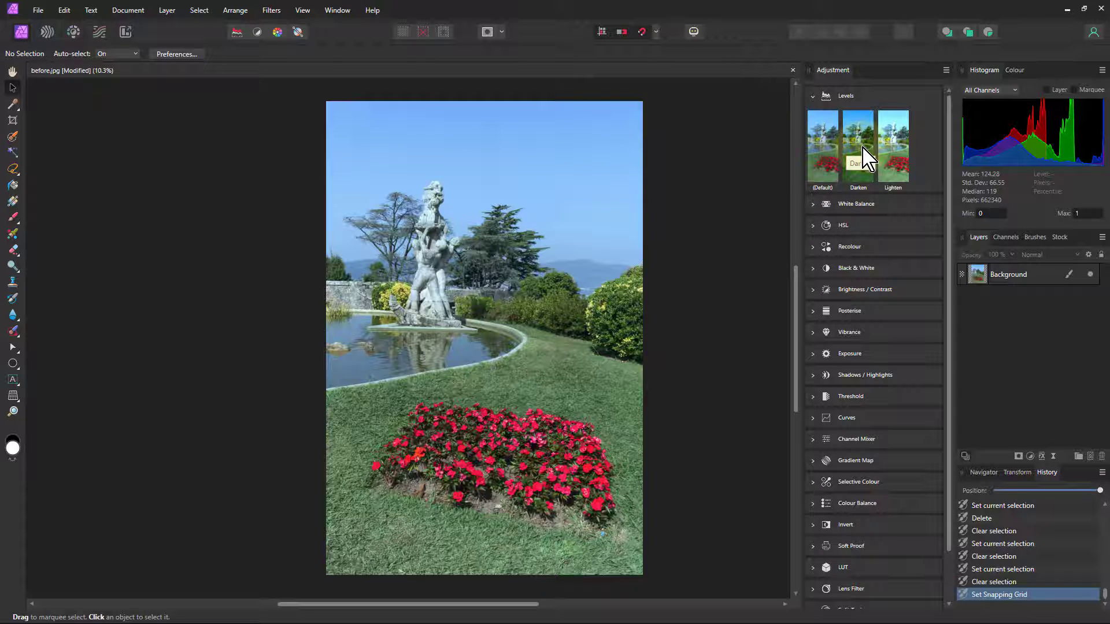
pyautogui.click(860, 155)
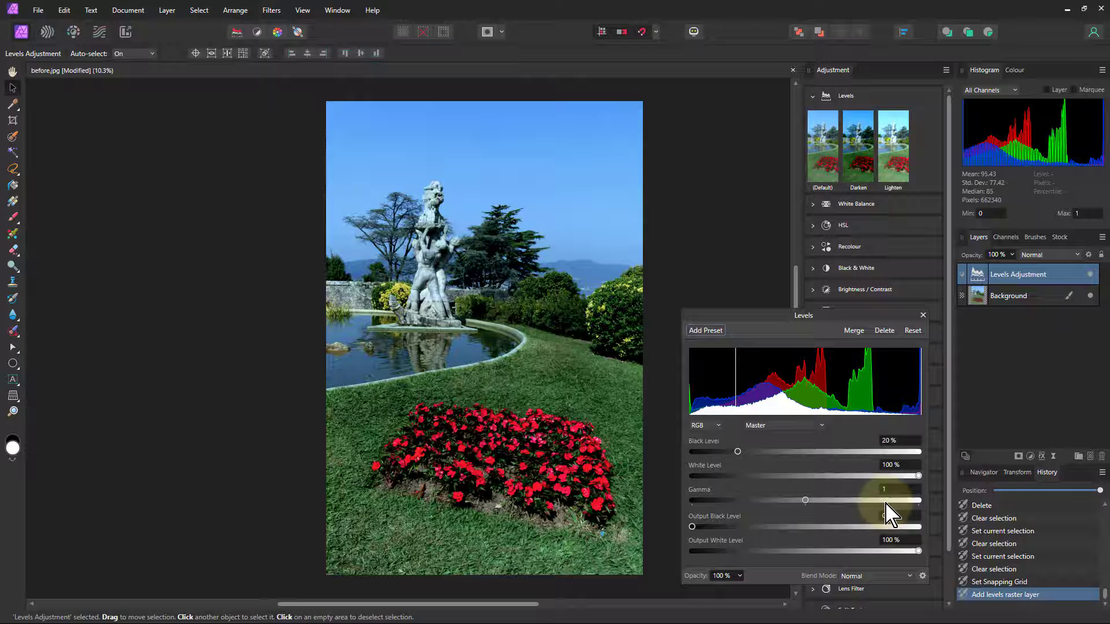
pyautogui.click(885, 330)
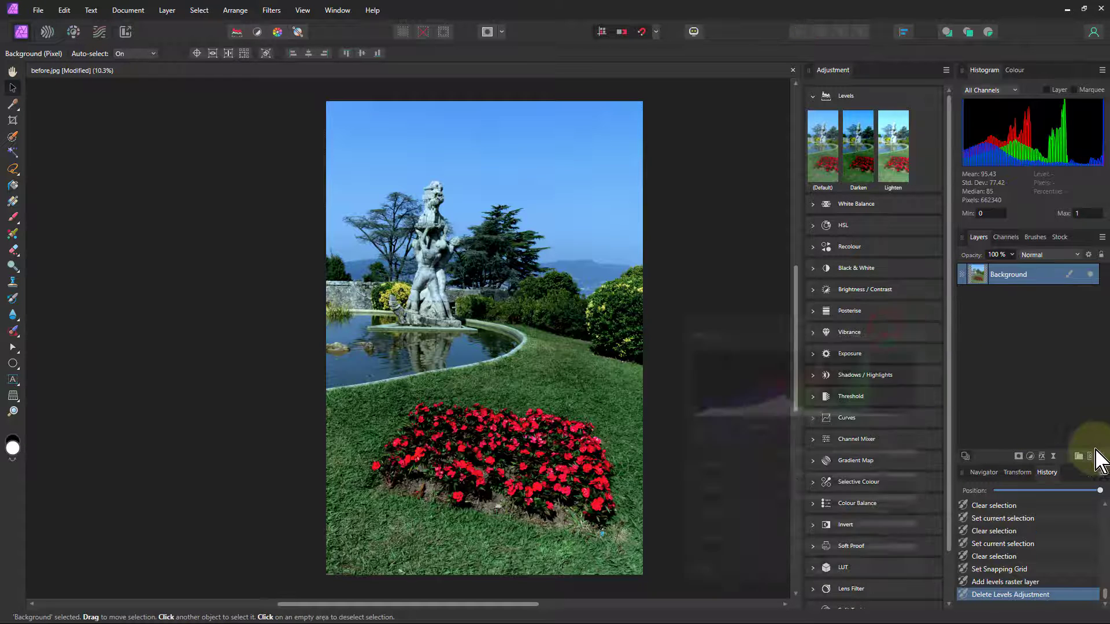
pyautogui.click(812, 96)
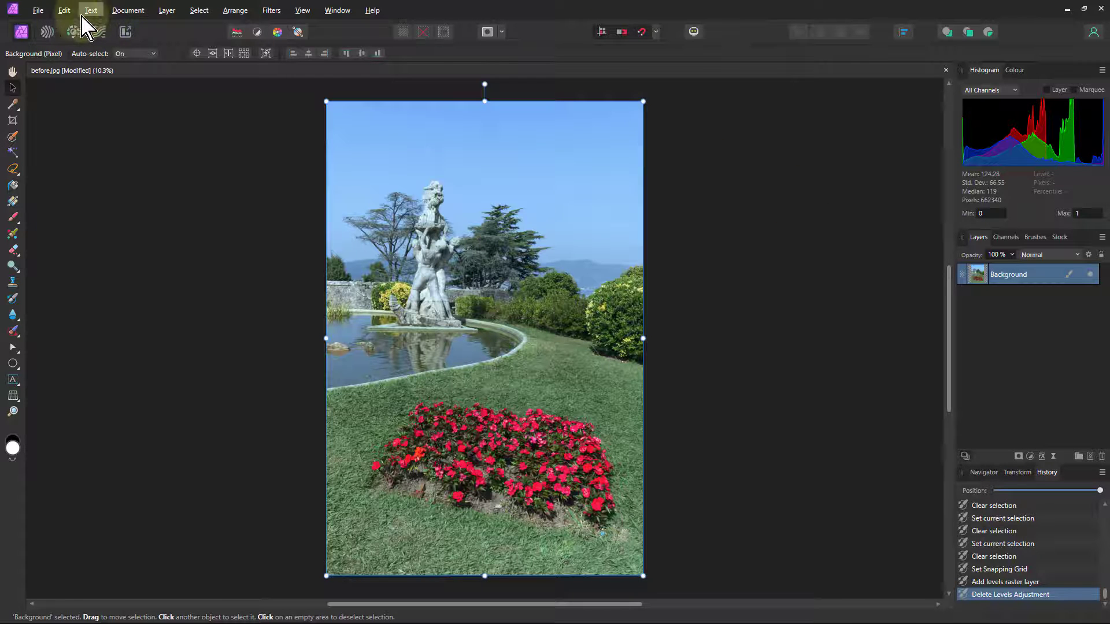
# - In the Window shortcuts, give Library Alt+L and Macro Alt+M
pyautogui.click(64, 11)
pyautogui.click(87, 247)
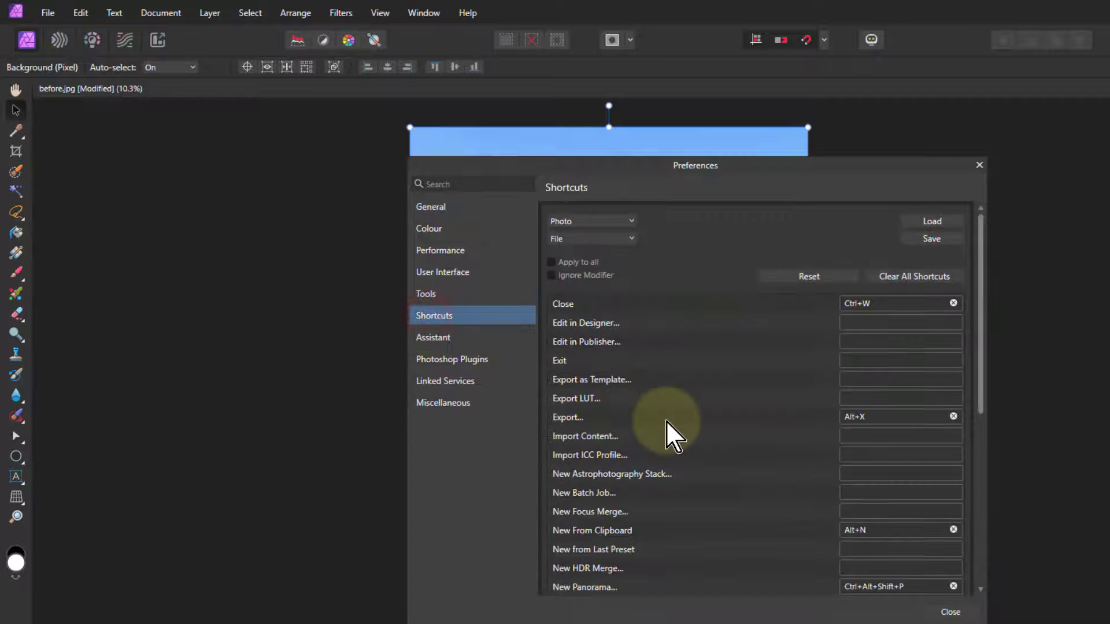
pyautogui.click(591, 238)
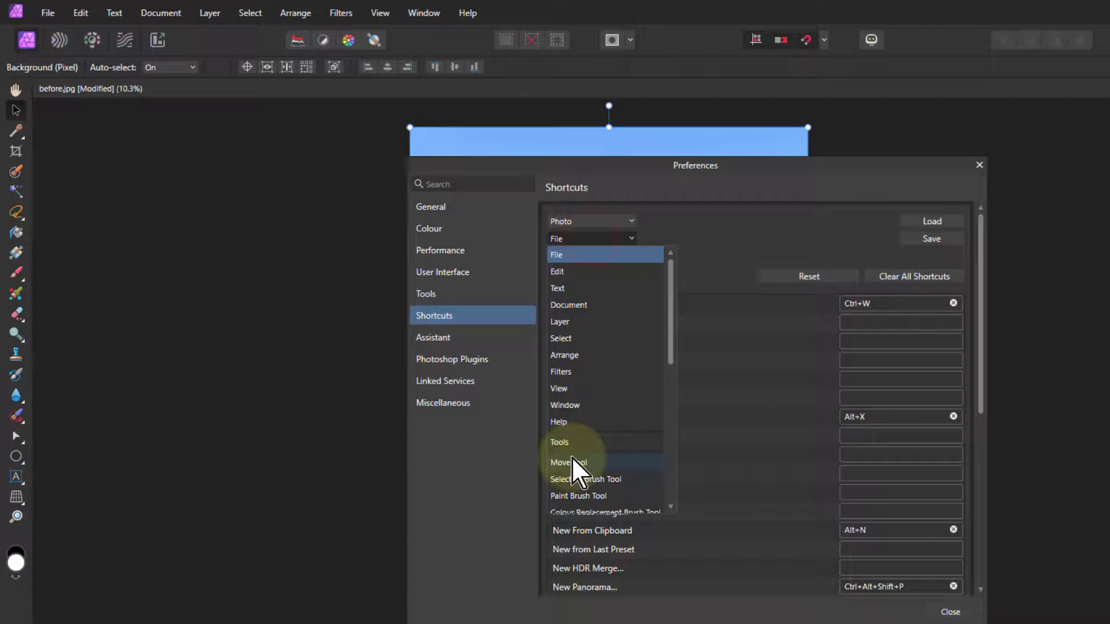
pyautogui.click(568, 409)
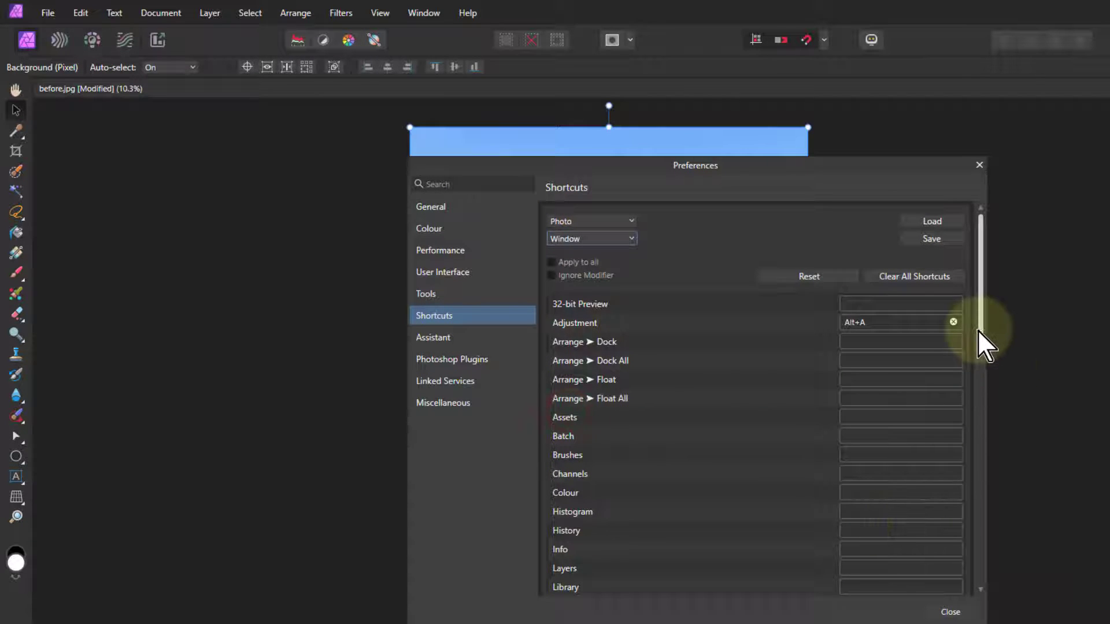
pyautogui.moveTo(979, 332); pyautogui.dragTo(984, 430)
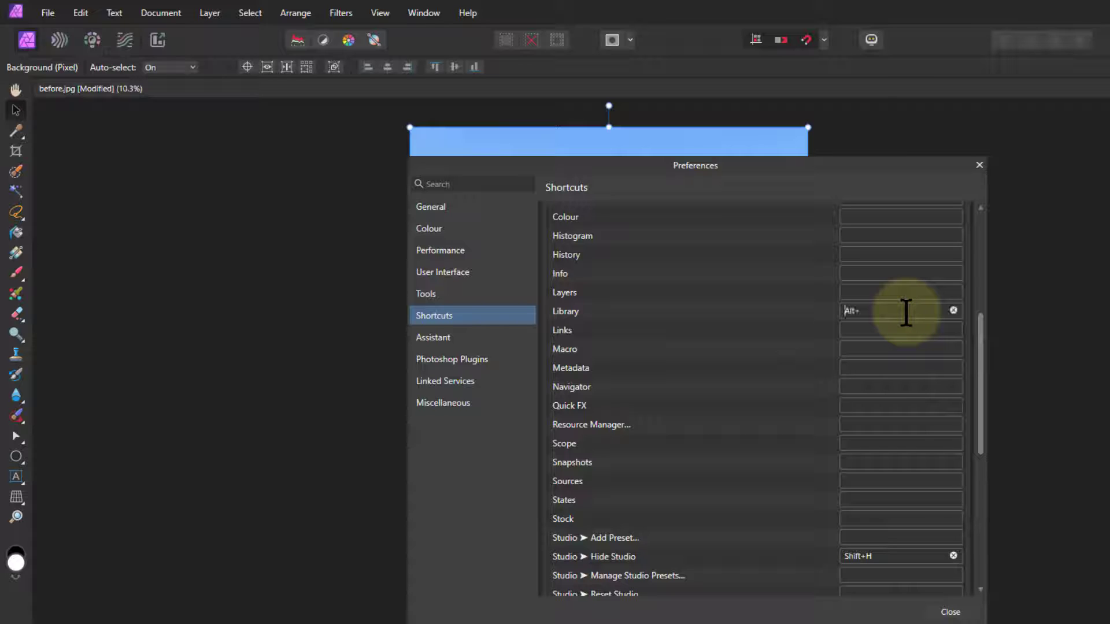
pyautogui.click(879, 349)
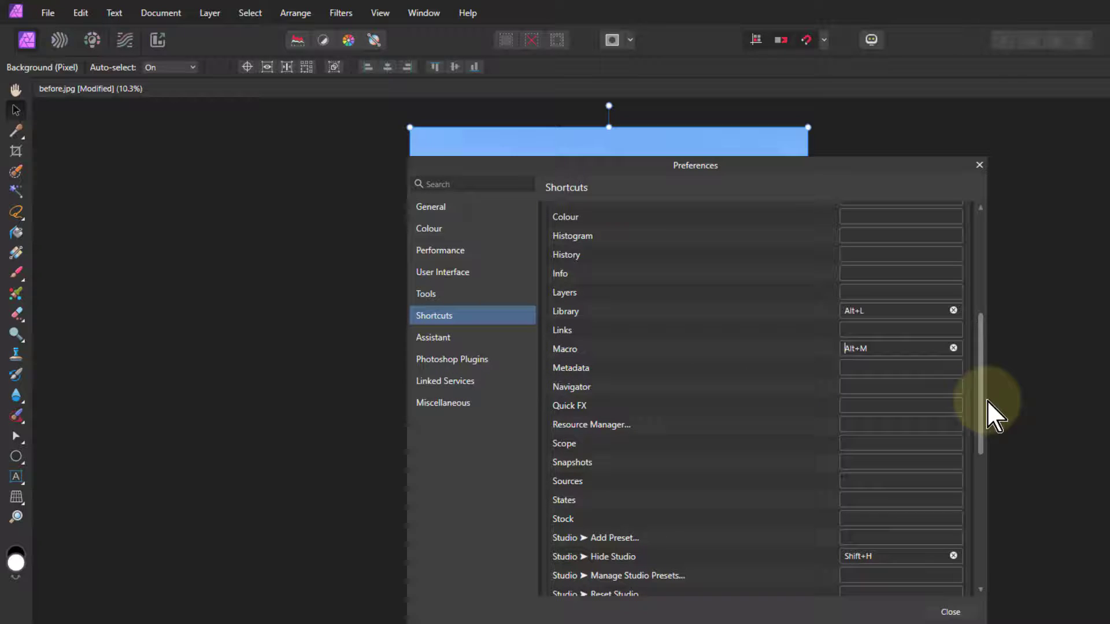
pyautogui.moveTo(986, 351); pyautogui.dragTo(731, 264)
# - Assign Alt+F to the Miscellaneous command Set Fill to 50% Grey
pyautogui.click(579, 239)
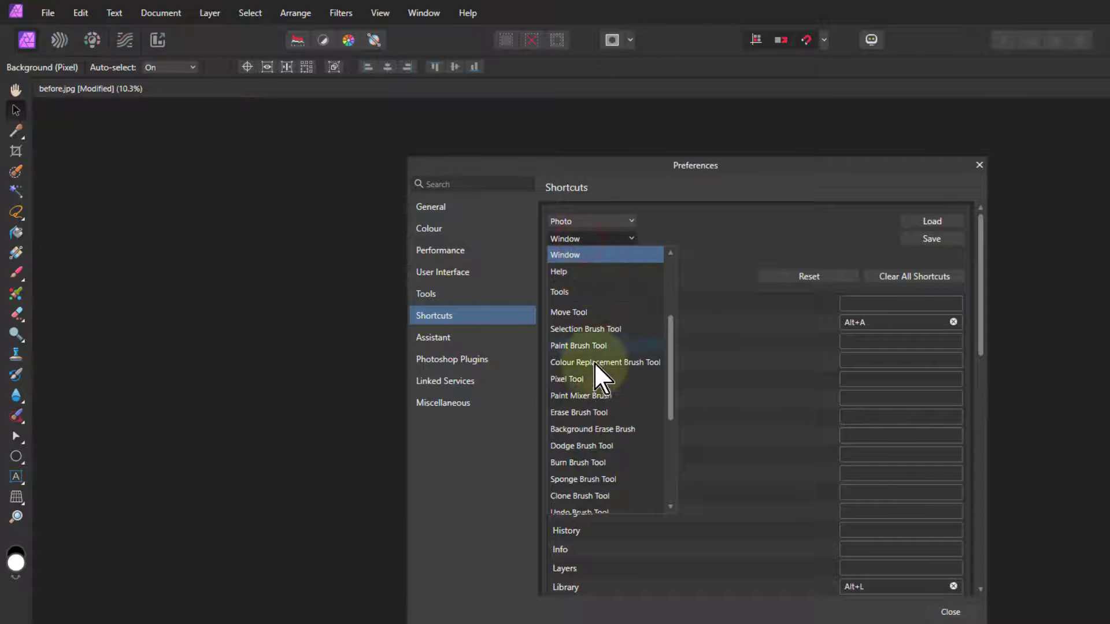
pyautogui.scroll(-3, 583, 476)
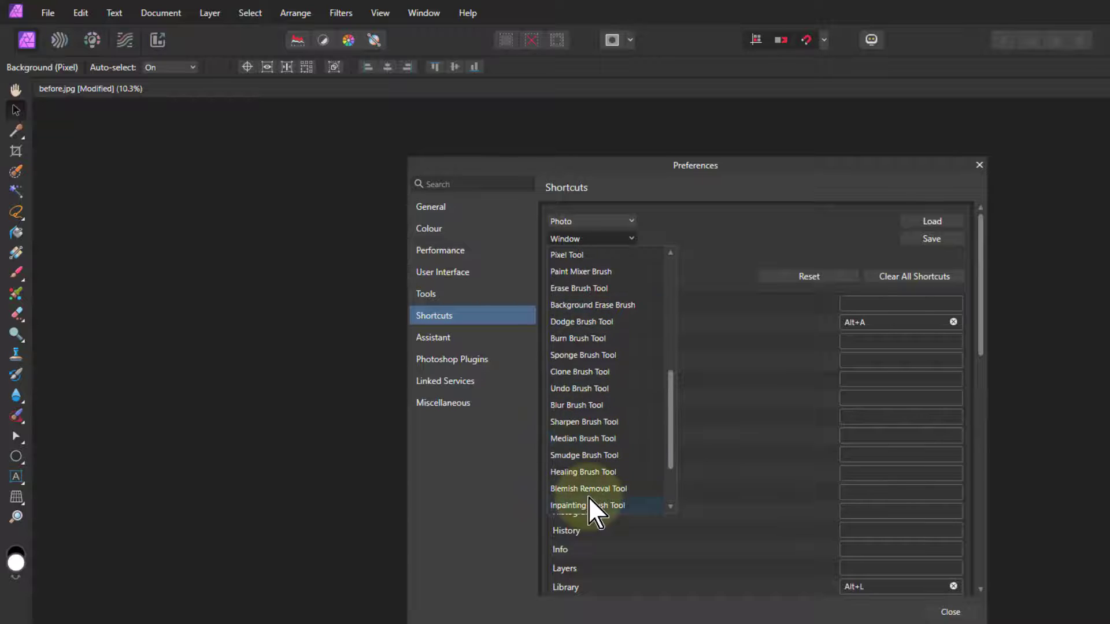
pyautogui.scroll(-1, 601, 446)
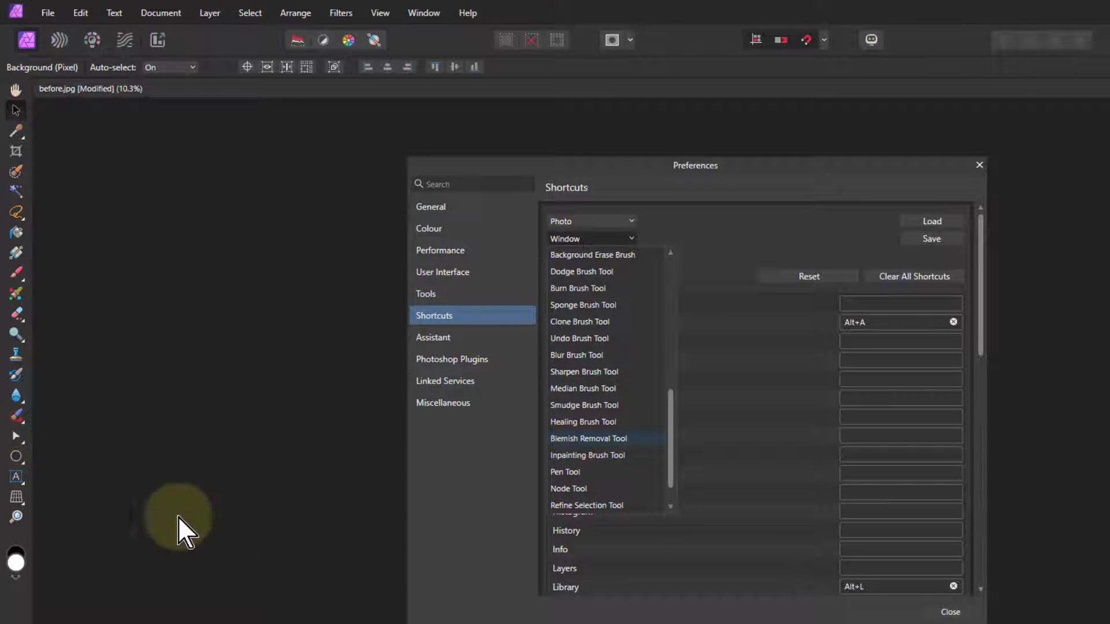
pyautogui.scroll(-1, 603, 451)
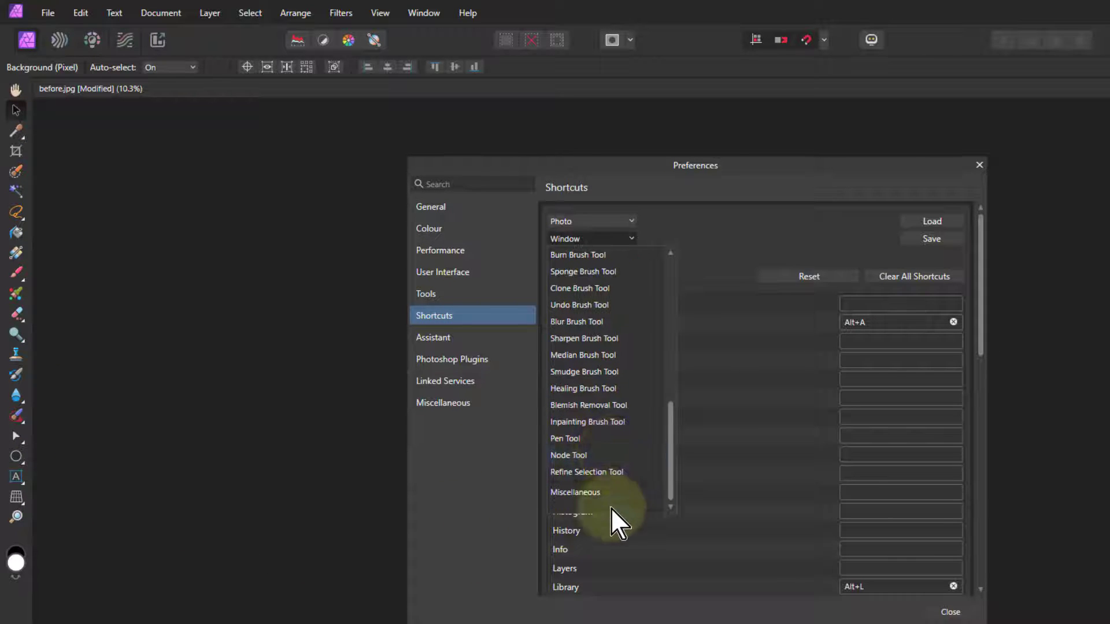
pyautogui.click(571, 493)
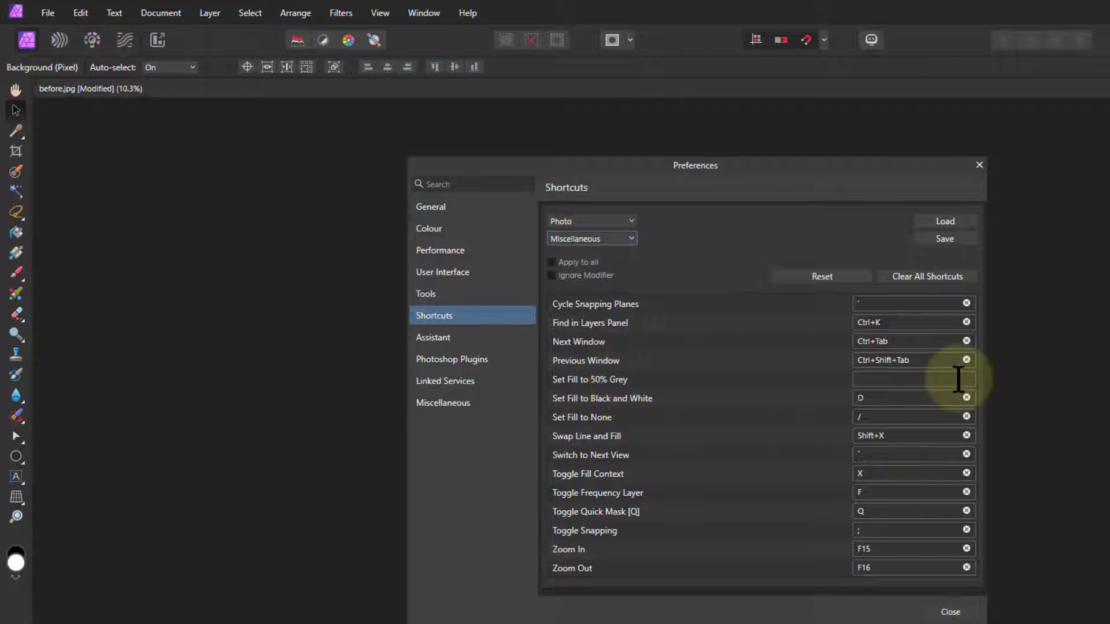
pyautogui.click(938, 375)
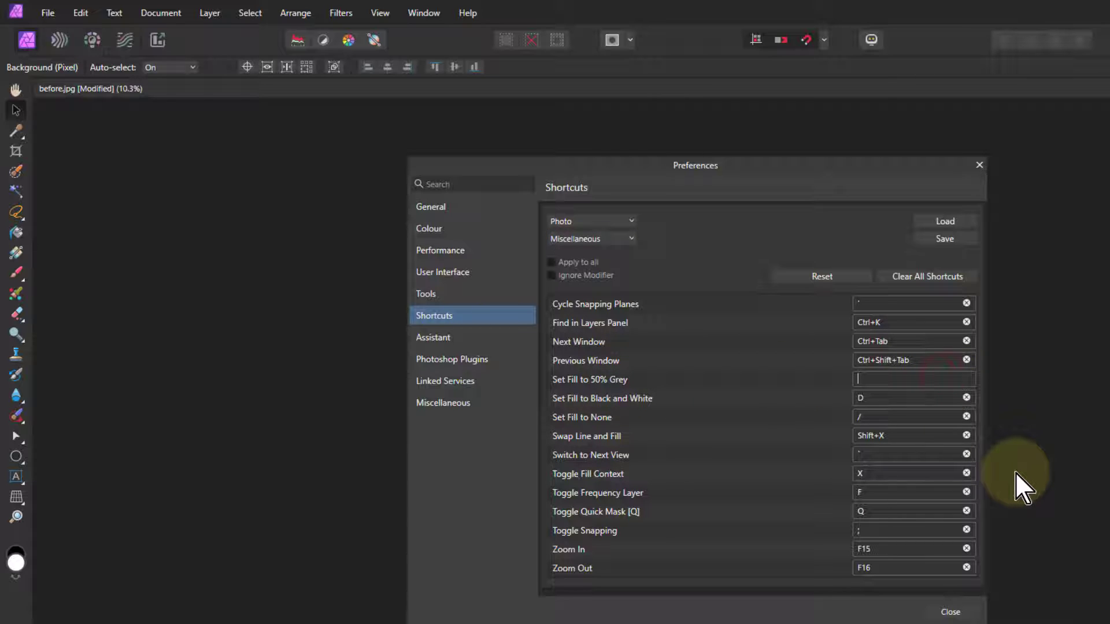
pyautogui.press('alt')
pyautogui.hotkey('alt', 'g')
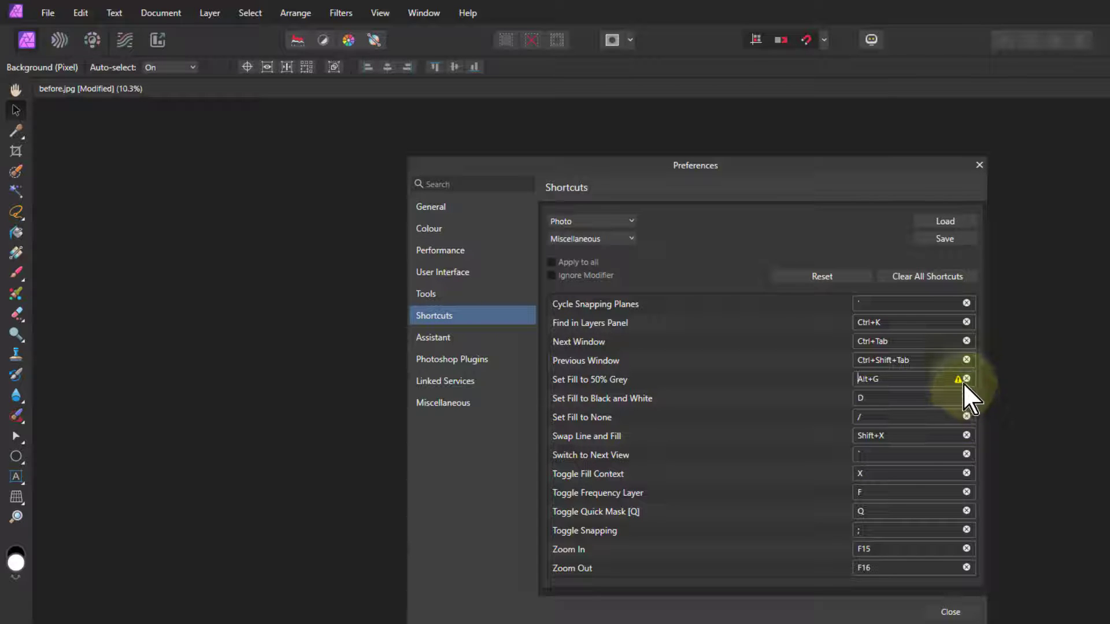
pyautogui.moveTo(956, 380)
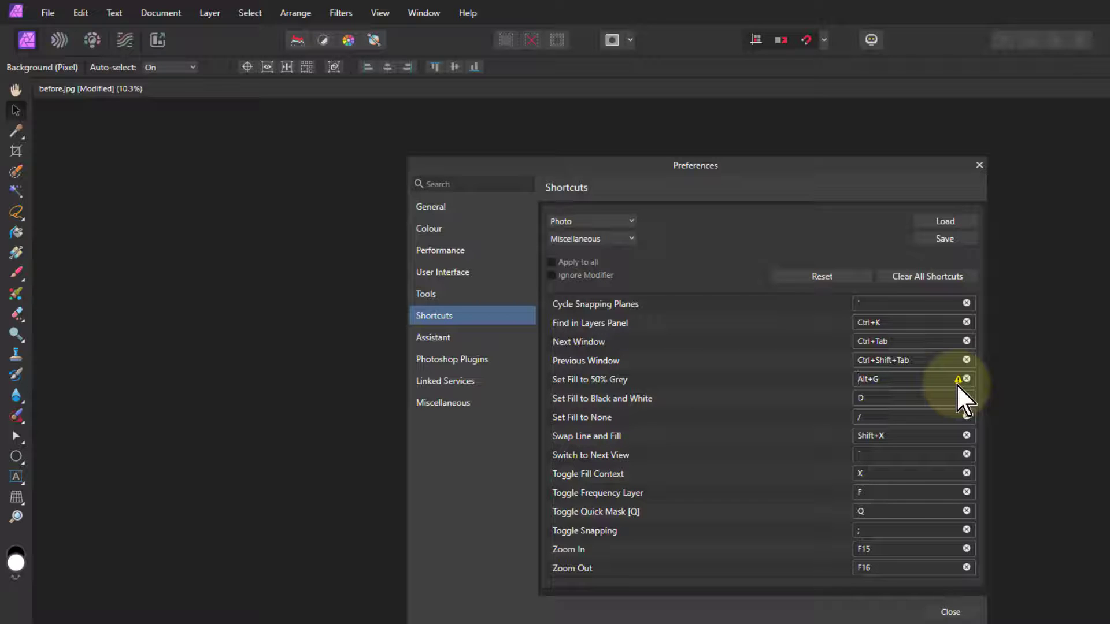
pyautogui.press('alt')
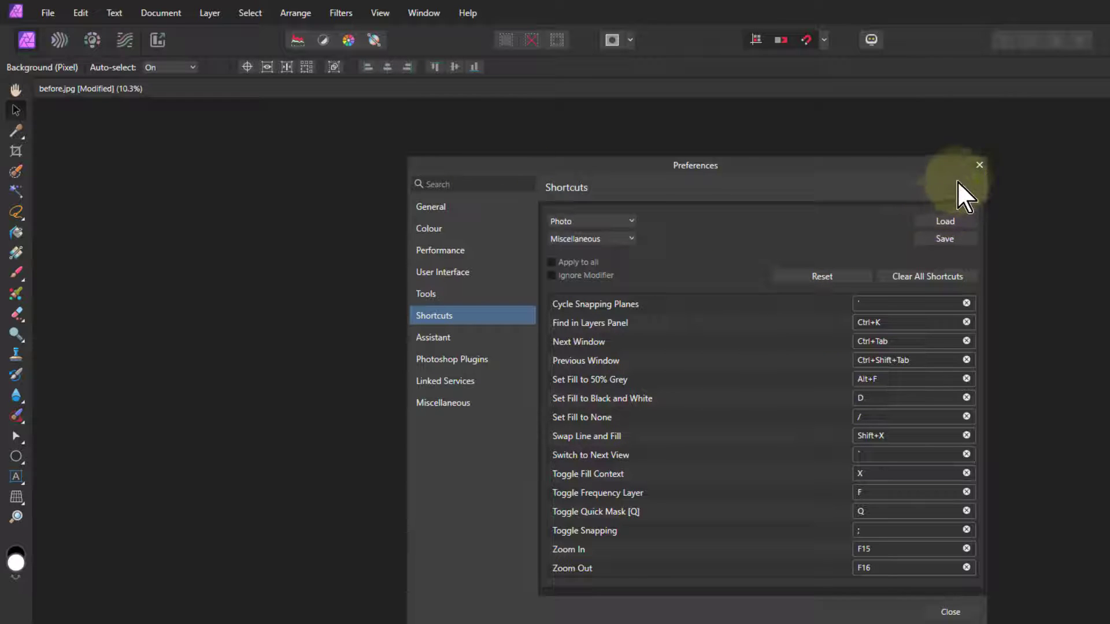
# - Close Preferences, look through the Filters menu, then reopen Edit > Preferences
pyautogui.click(979, 165)
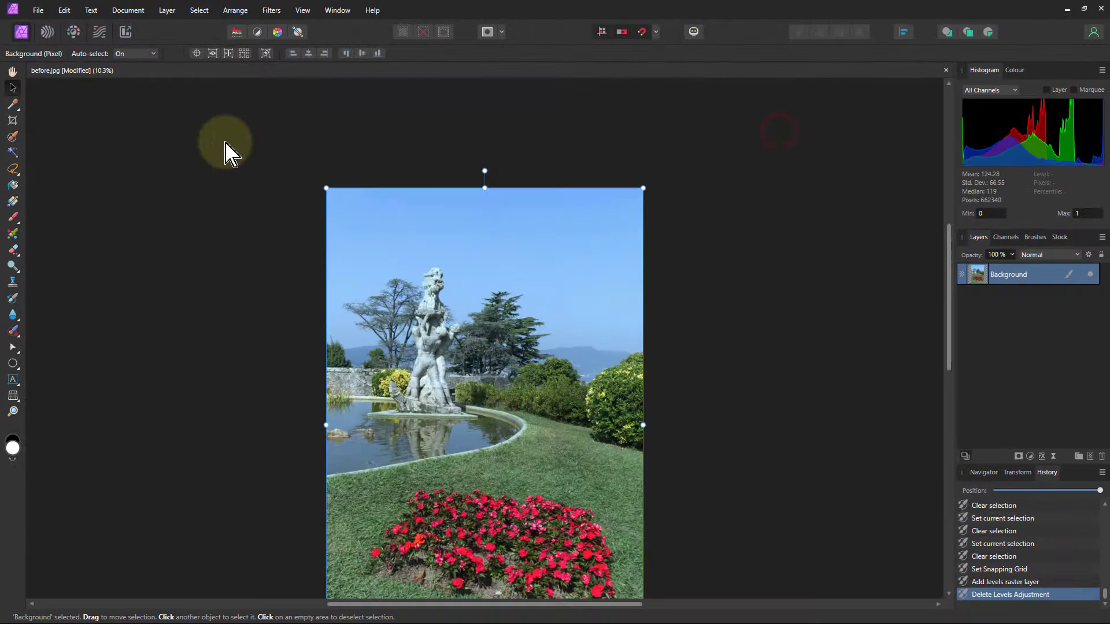
pyautogui.scroll(-3, 298, 134)
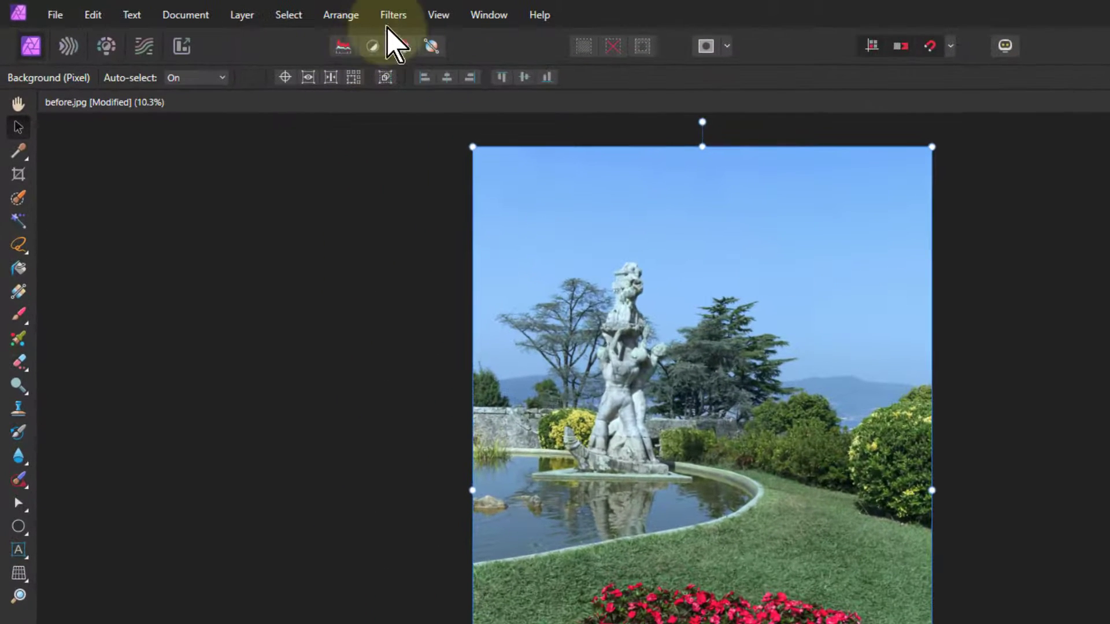
pyautogui.click(271, 9)
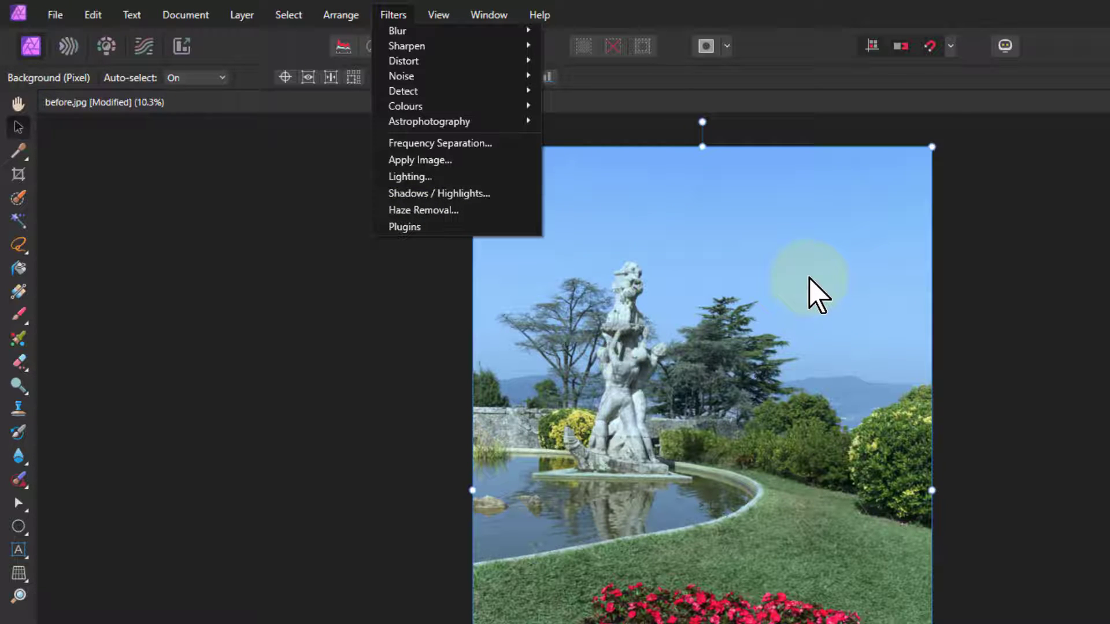
pyautogui.click(93, 15)
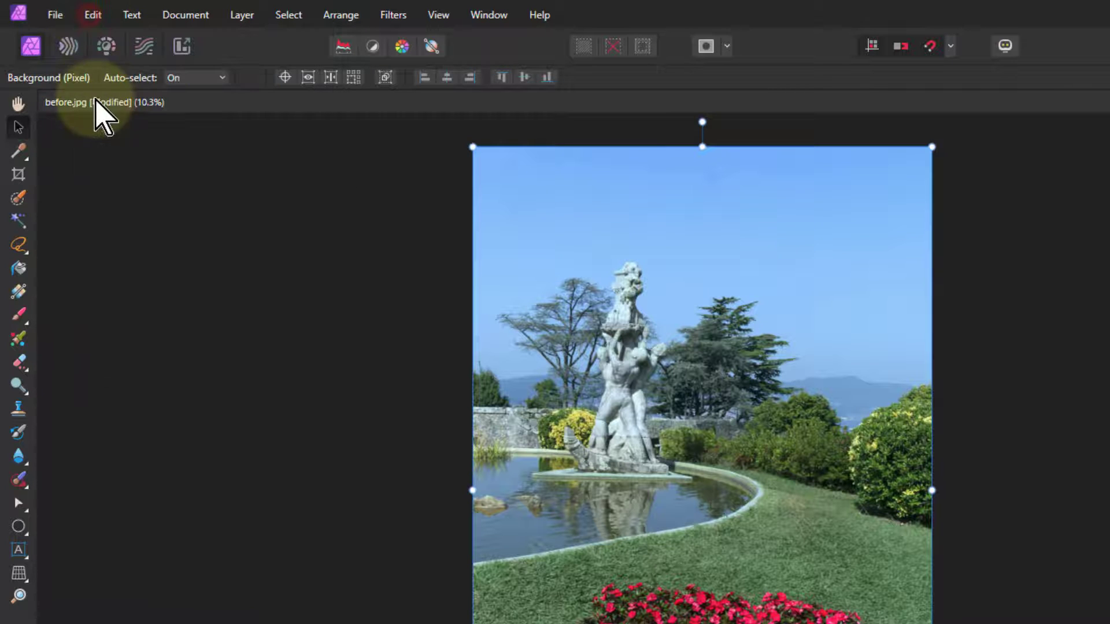
pyautogui.click(94, 17)
pyautogui.click(118, 365)
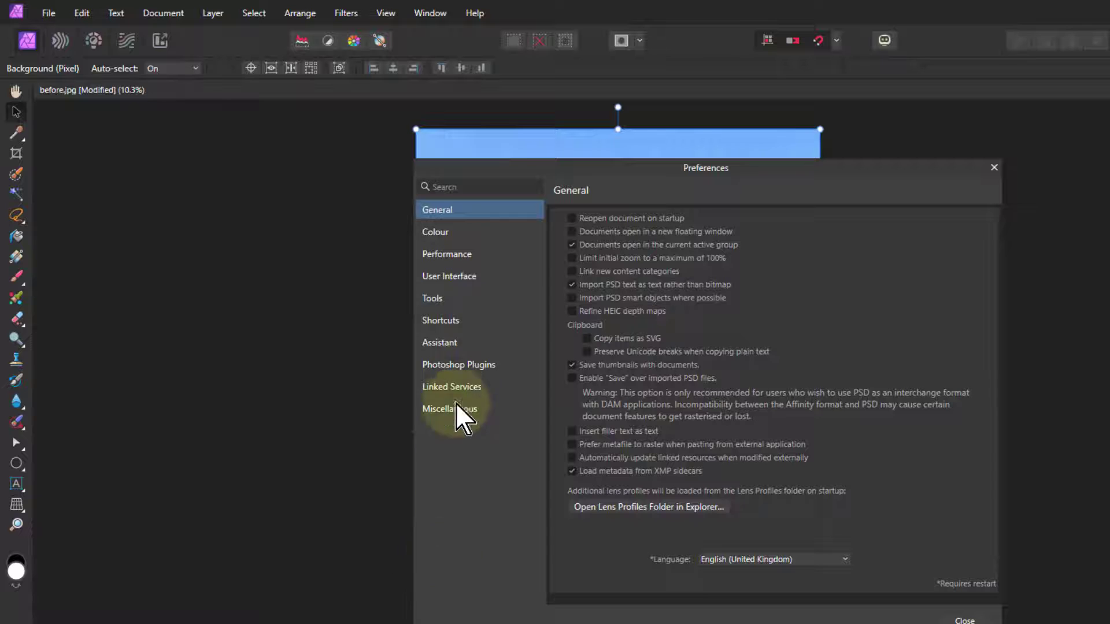
# - Add C:\Program Files\DxO\Nik Collection as a Photoshop plugin search folder
pyautogui.click(455, 367)
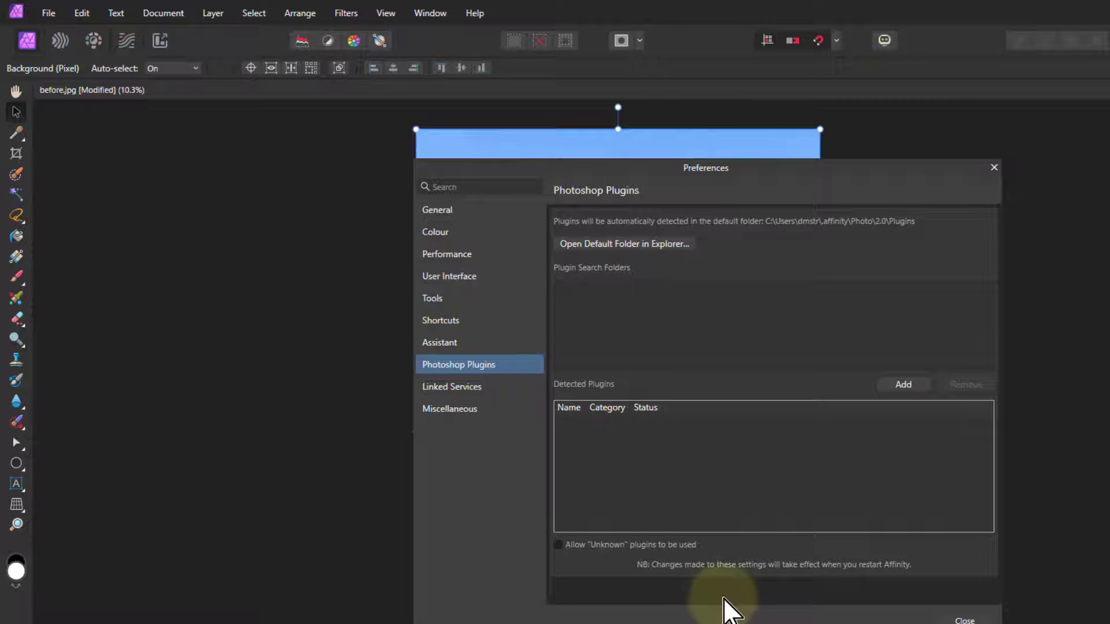
pyautogui.click(903, 384)
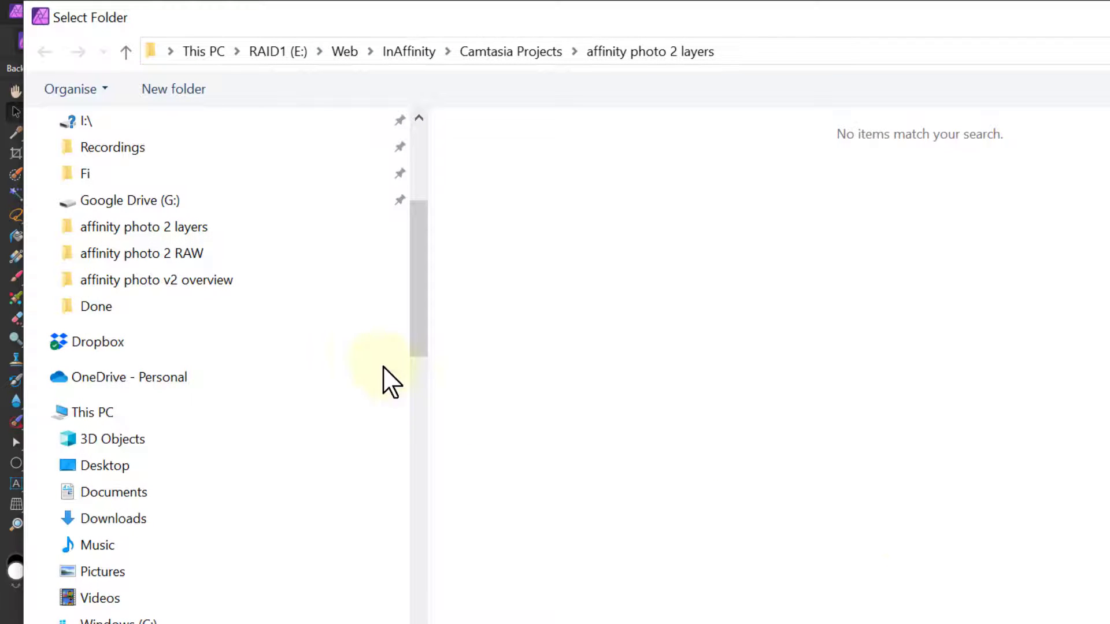
pyautogui.scroll(4, 229, 367)
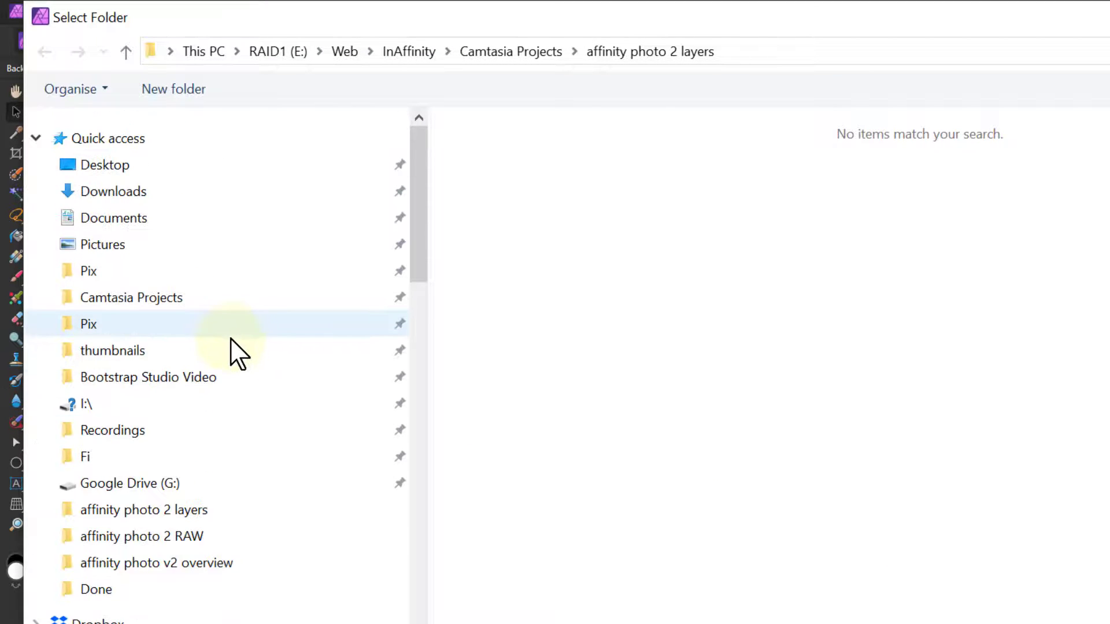
pyautogui.scroll(-4, 230, 338)
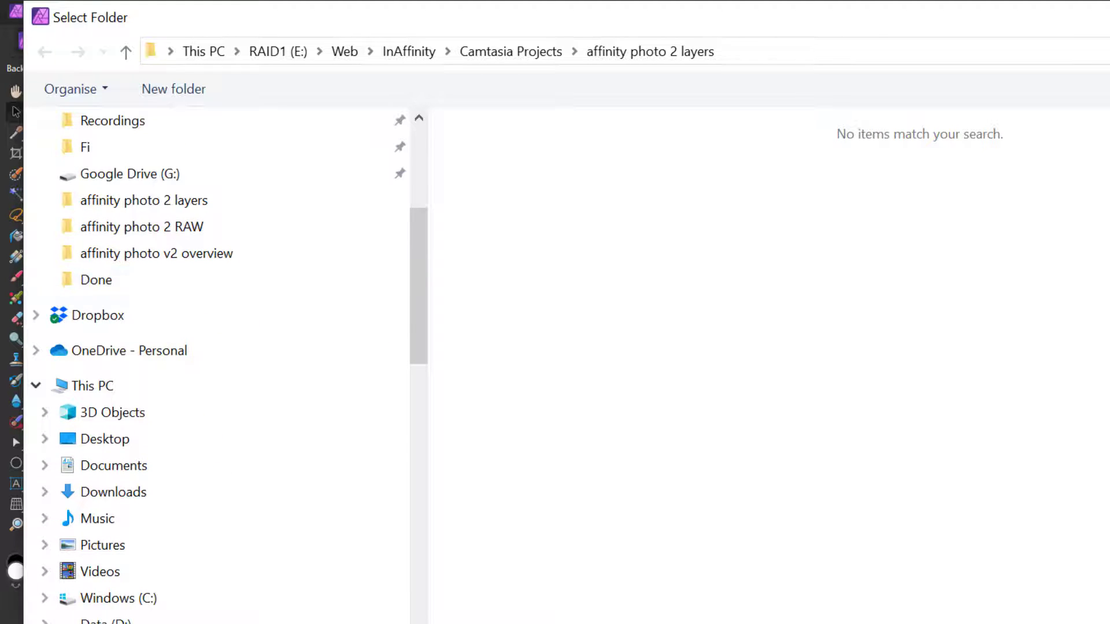
pyautogui.click(44, 597)
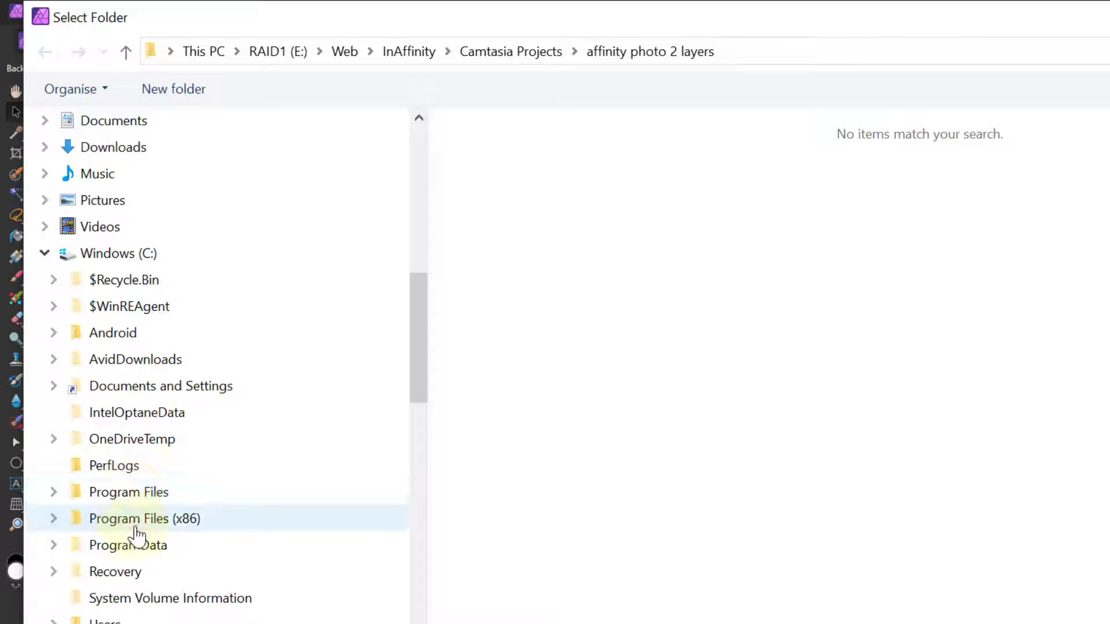
pyautogui.click(55, 493)
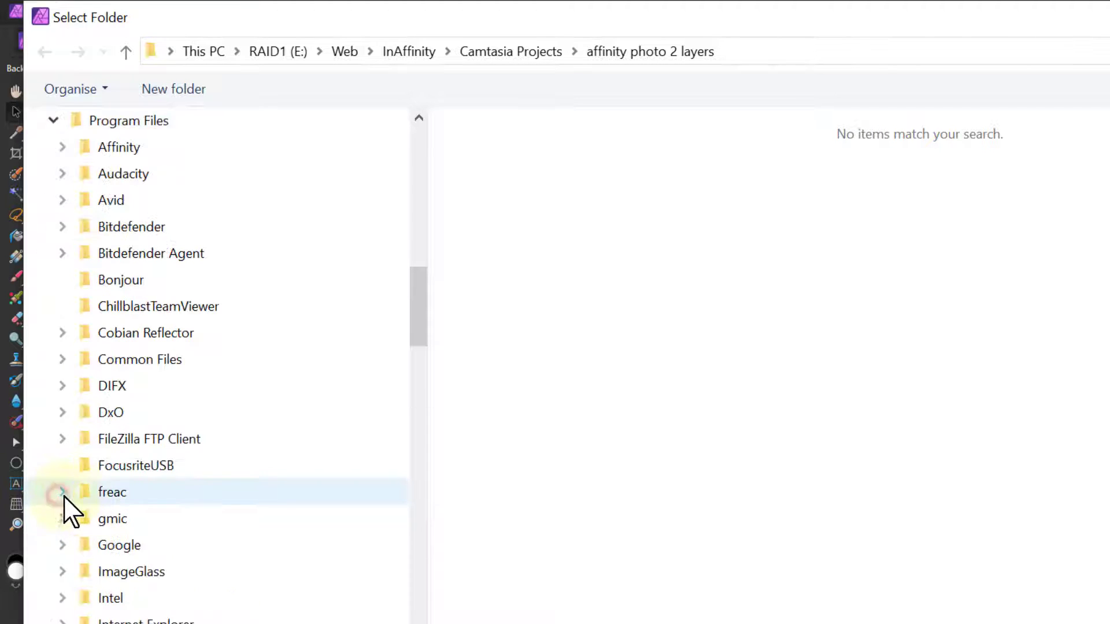
pyautogui.click(61, 412)
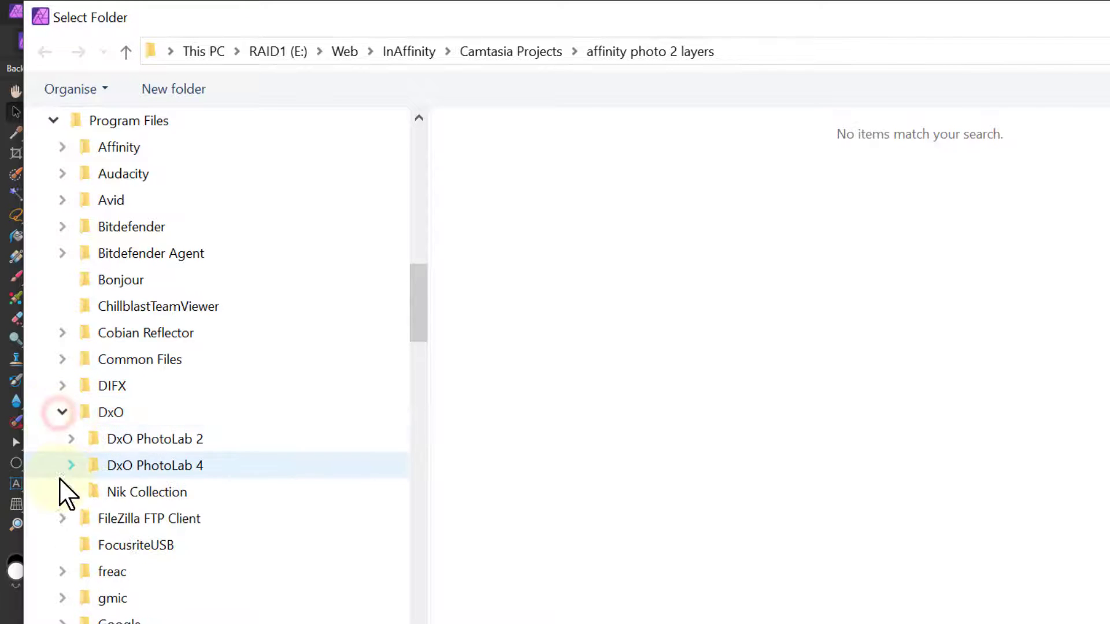
pyautogui.click(150, 492)
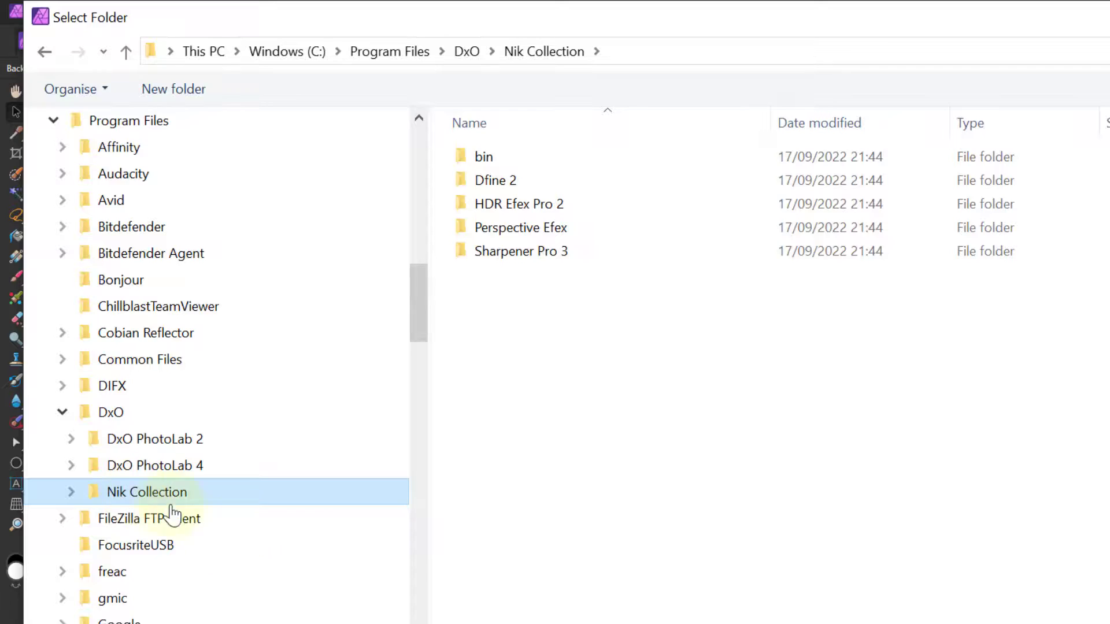
pyautogui.click(966, 601)
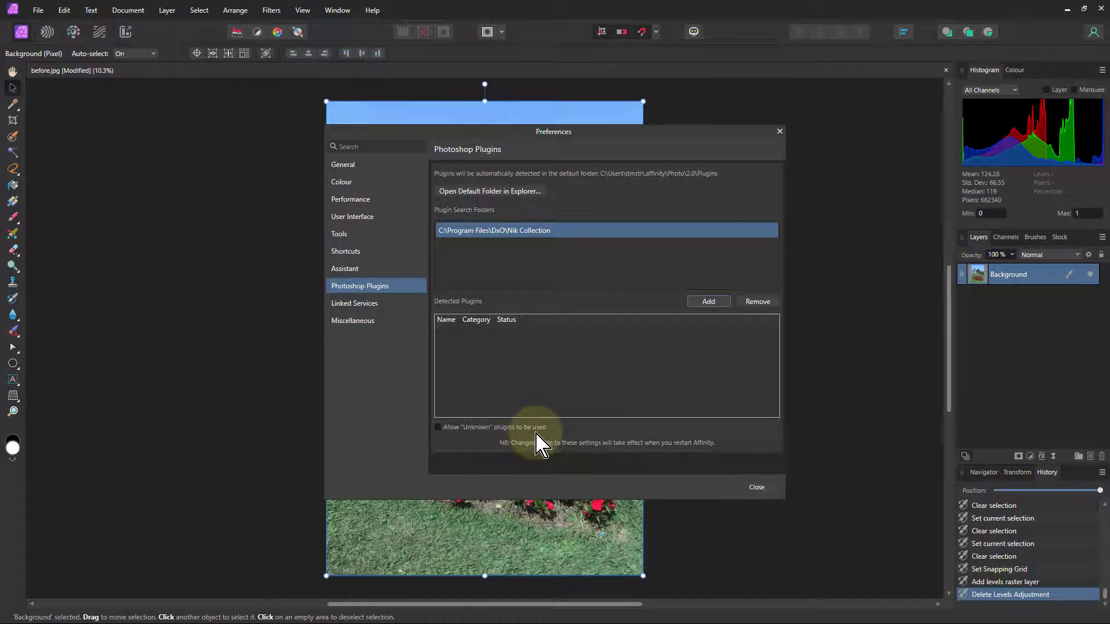
# - Allow unknown plugins, restart the app, and discard the changes to before.jpg
pyautogui.click(438, 428)
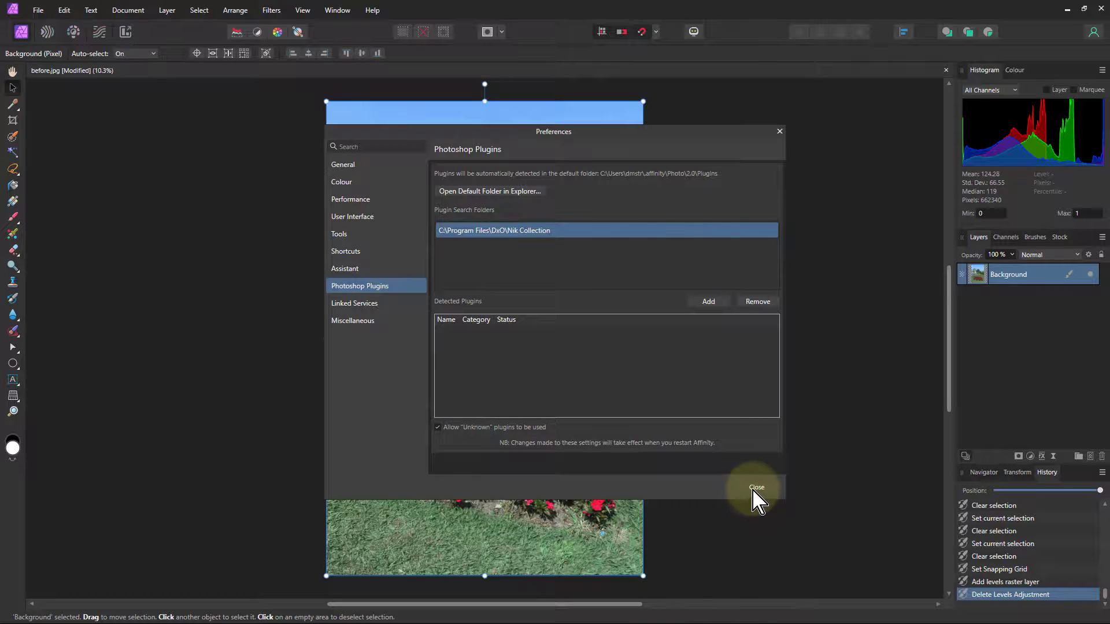
pyautogui.click(755, 488)
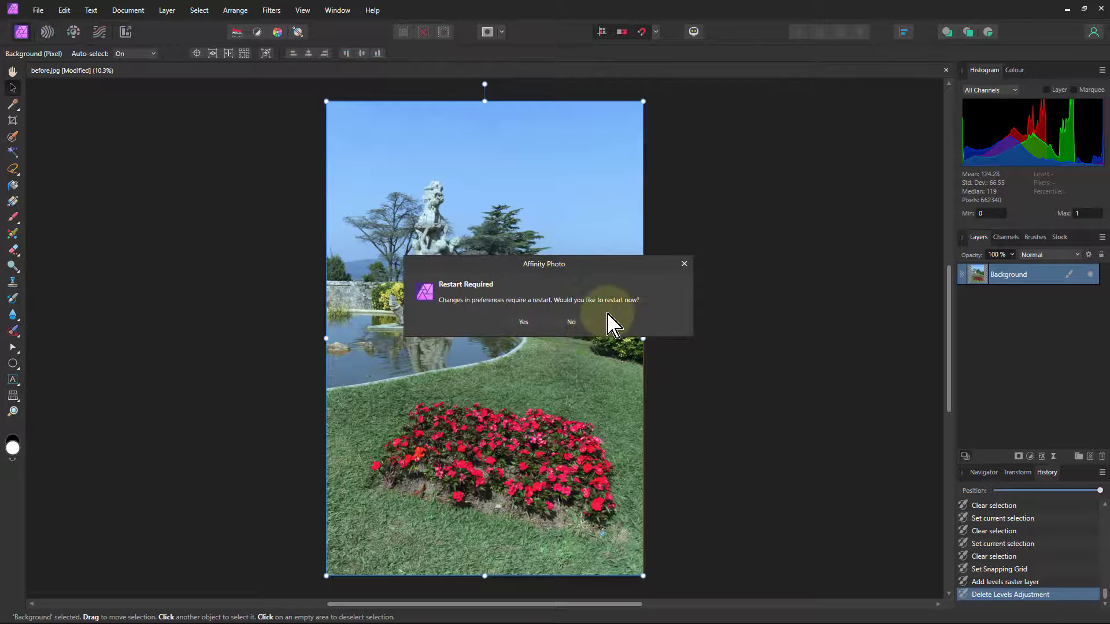
pyautogui.click(522, 322)
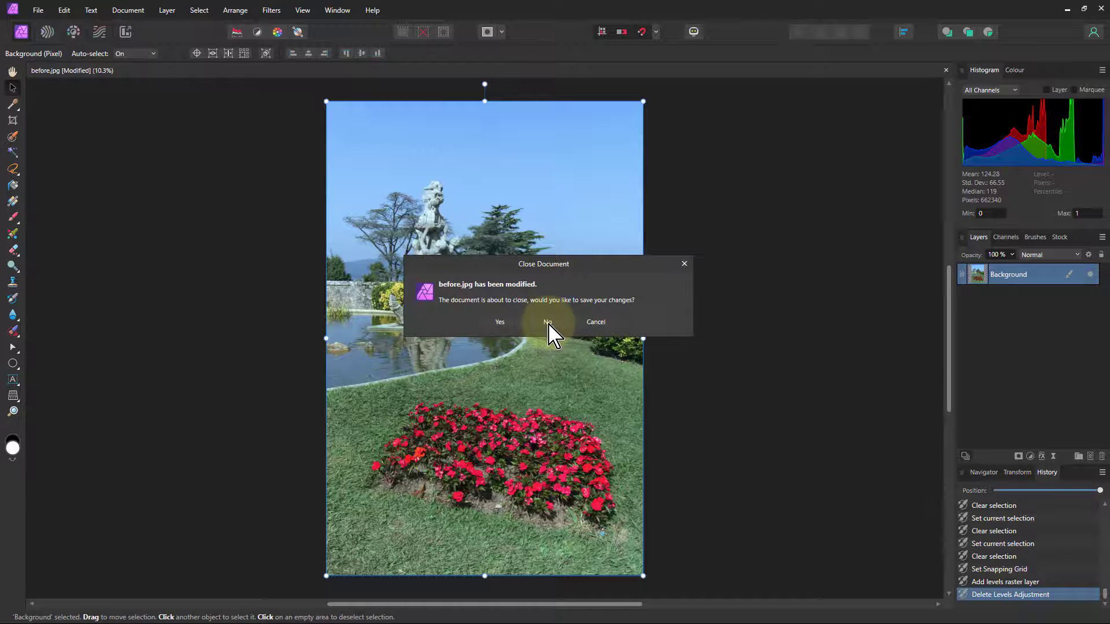
pyautogui.click(547, 322)
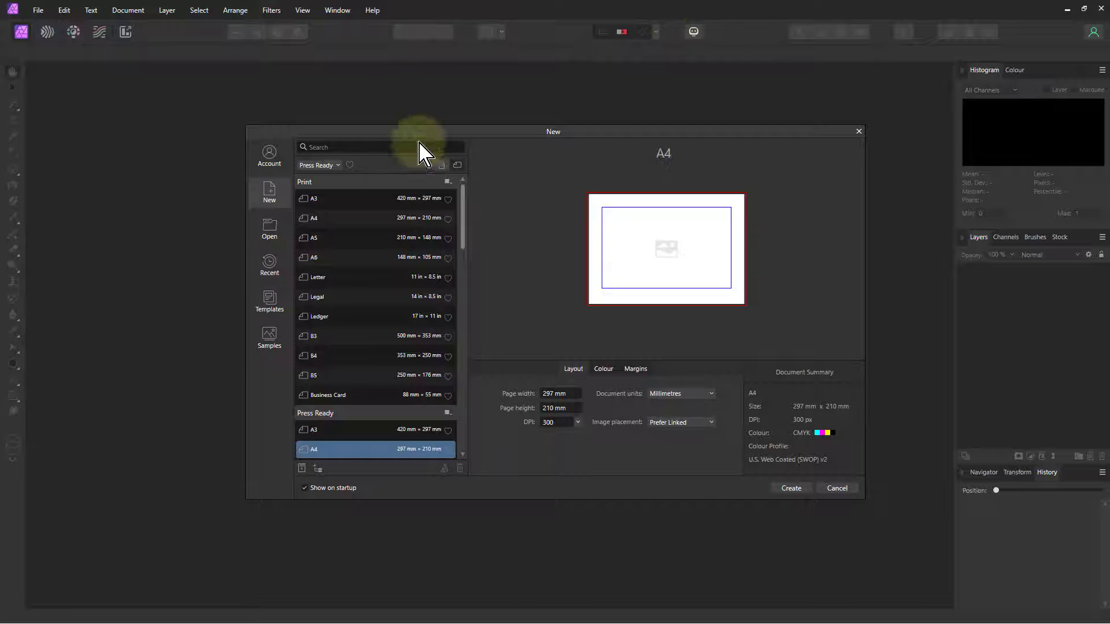
pyautogui.click(269, 266)
pyautogui.click(370, 230)
pyautogui.doubleClick(370, 230)
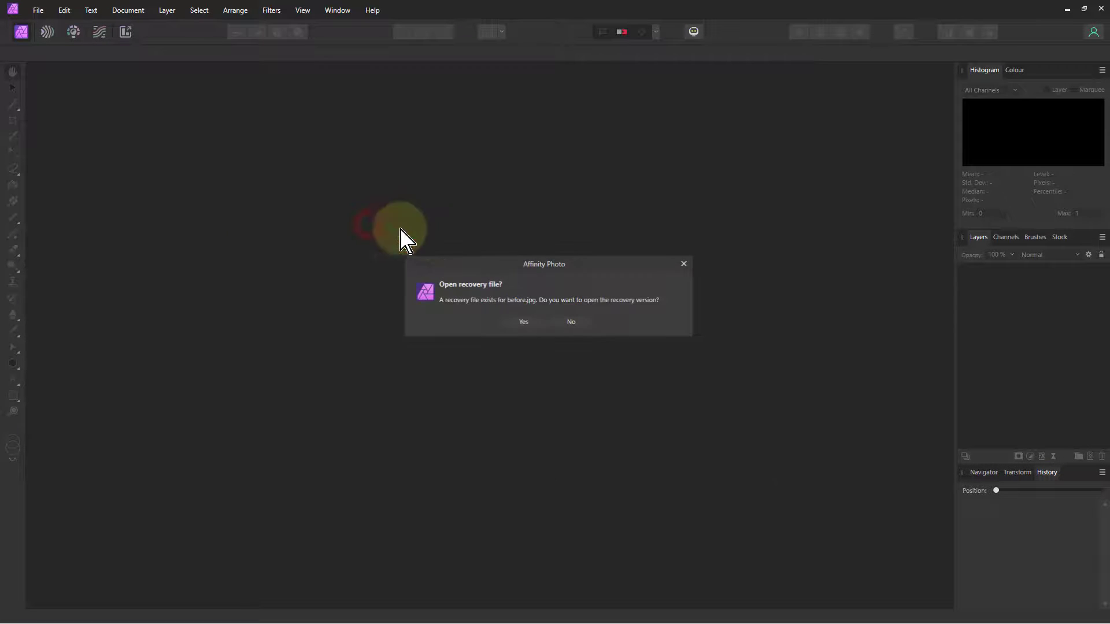
pyautogui.click(574, 322)
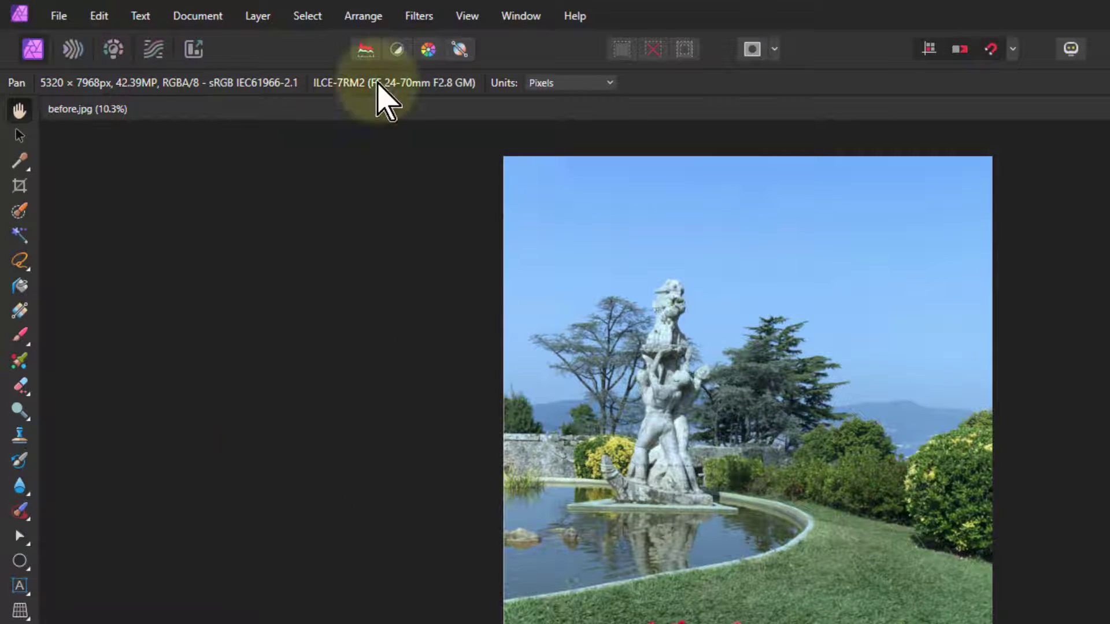
pyautogui.click(427, 14)
pyautogui.moveTo(496, 242)
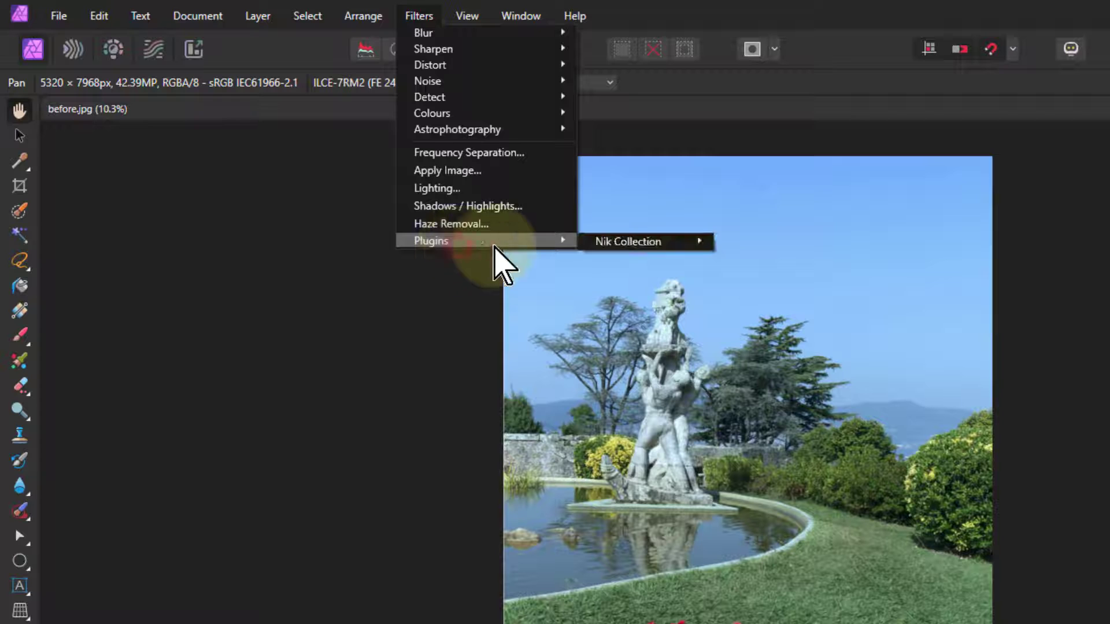
pyautogui.moveTo(635, 245)
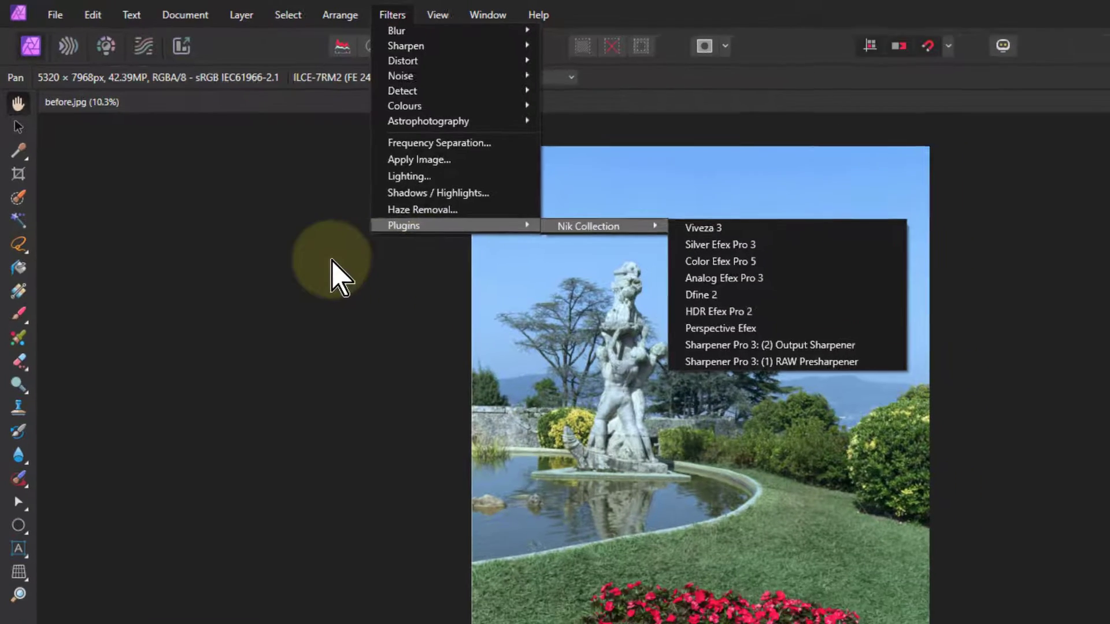
pyautogui.click(341, 277)
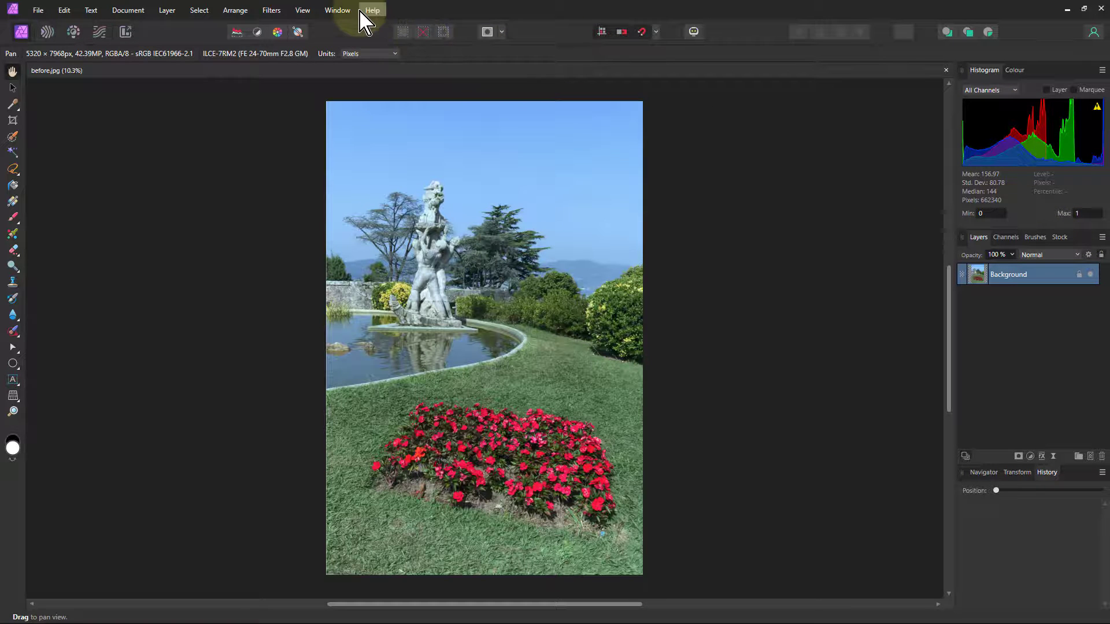
# - Show the Adjustment panel from the Window menu, then hide it again
pyautogui.click(340, 10)
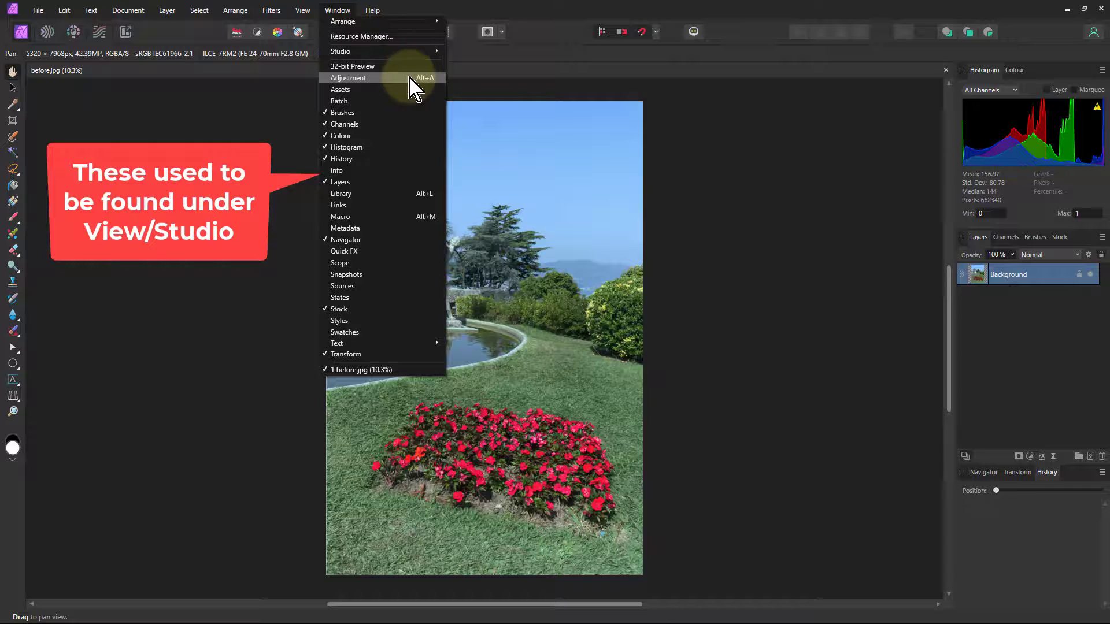
pyautogui.click(349, 78)
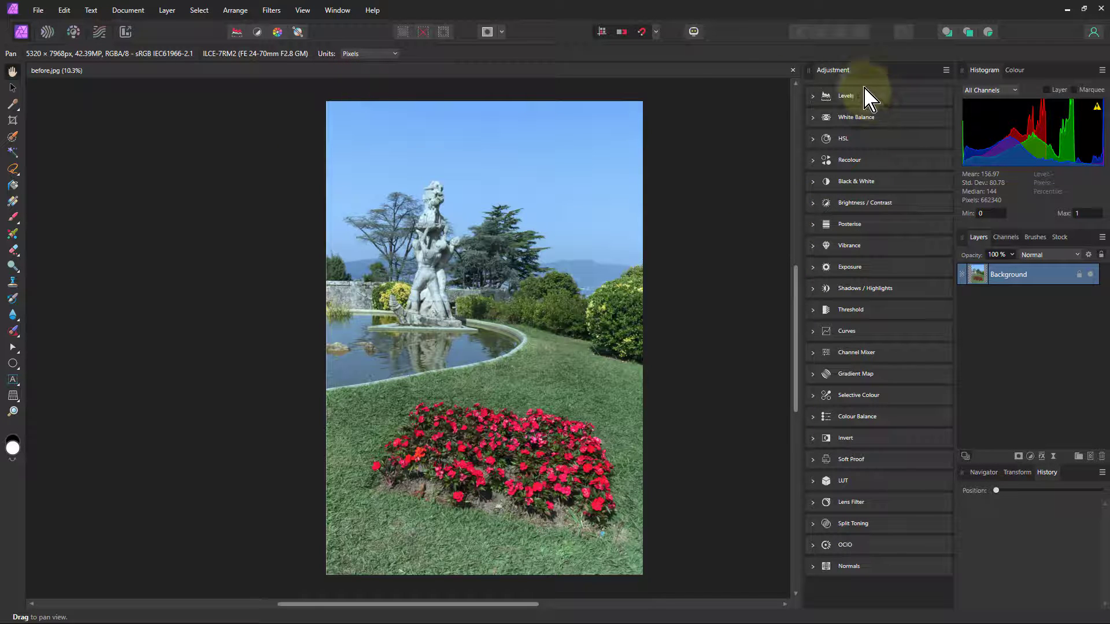
pyautogui.click(335, 11)
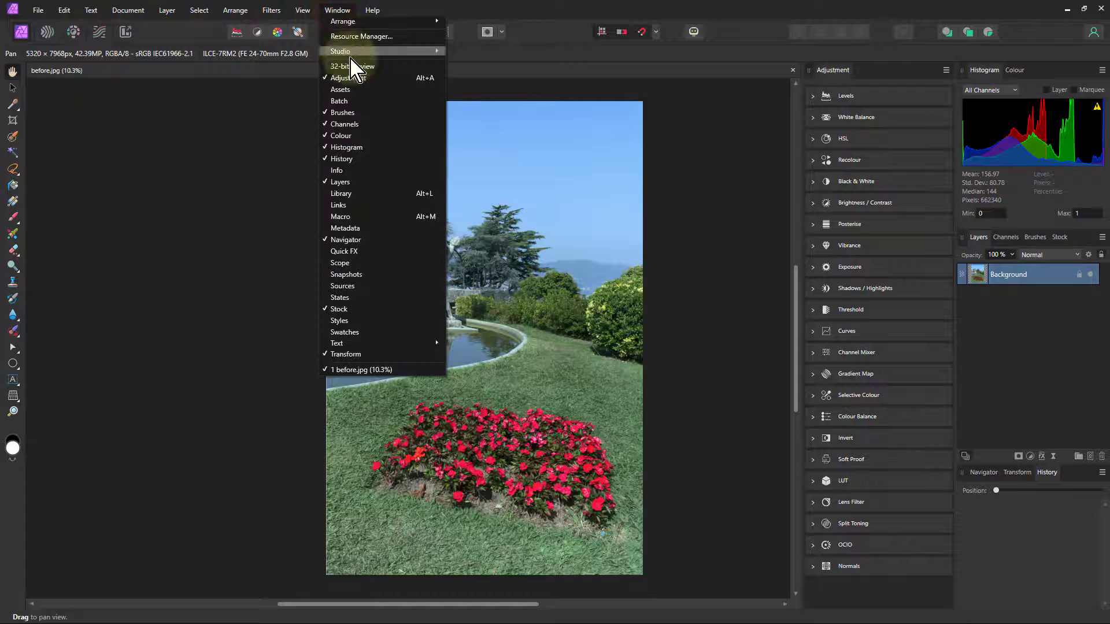
pyautogui.click(354, 84)
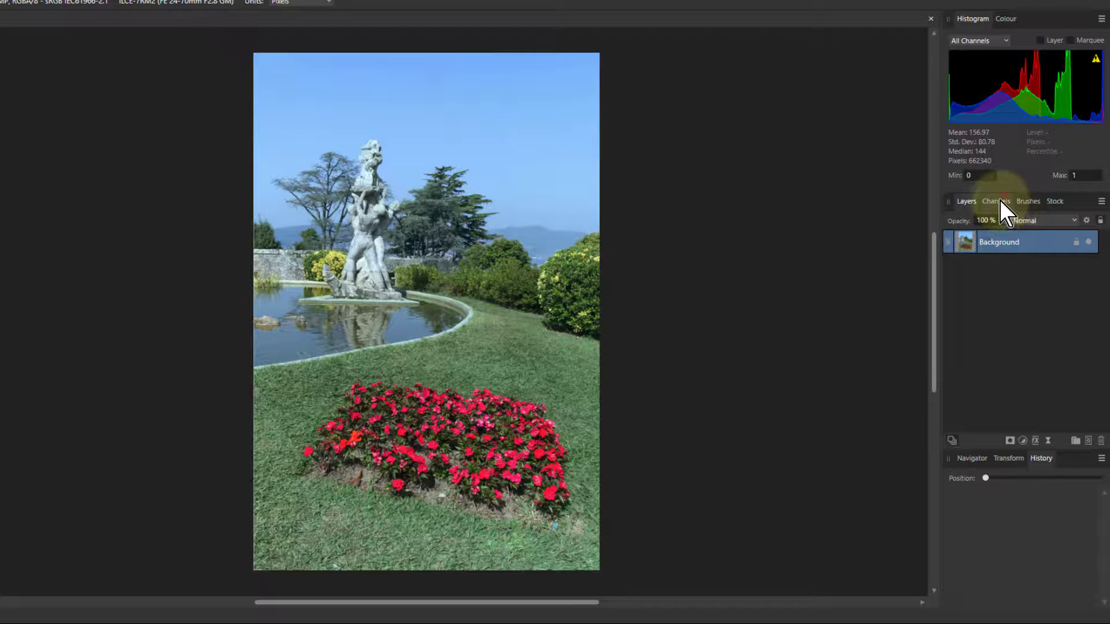
# - Group Channels with Navigator and History, then float and close the Transform panel
pyautogui.moveTo(1000, 200)
pyautogui.mouseDown()
pyautogui.moveTo(1034, 335)
pyautogui.moveTo(1011, 474)
pyautogui.moveTo(1005, 462)
pyautogui.mouseUp()
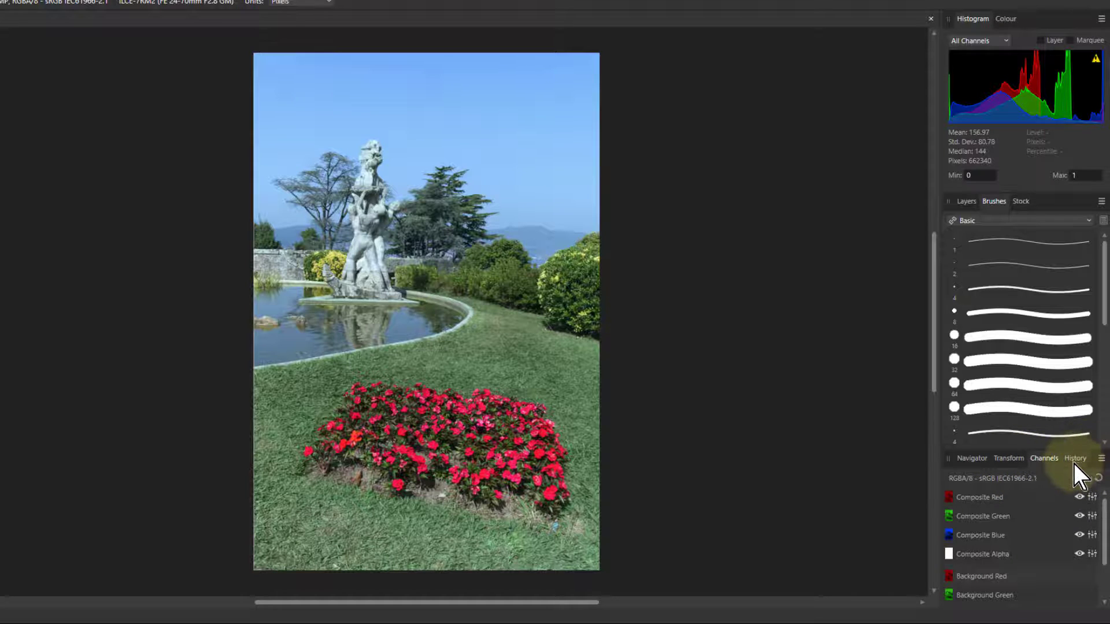
pyautogui.click(1006, 461)
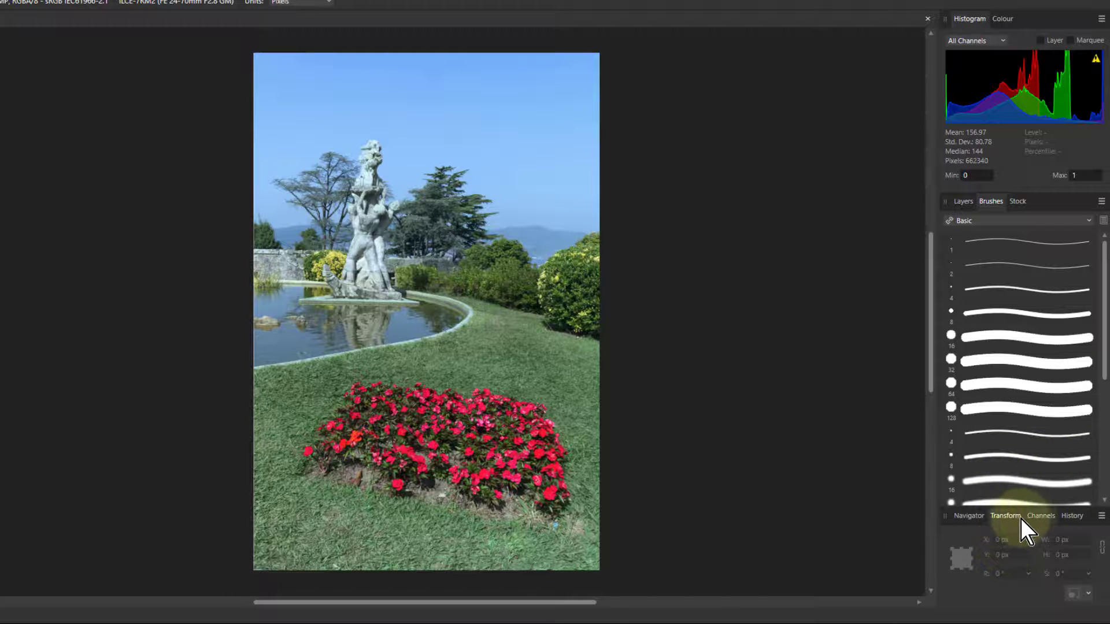
pyautogui.moveTo(1006, 515); pyautogui.dragTo(738, 338)
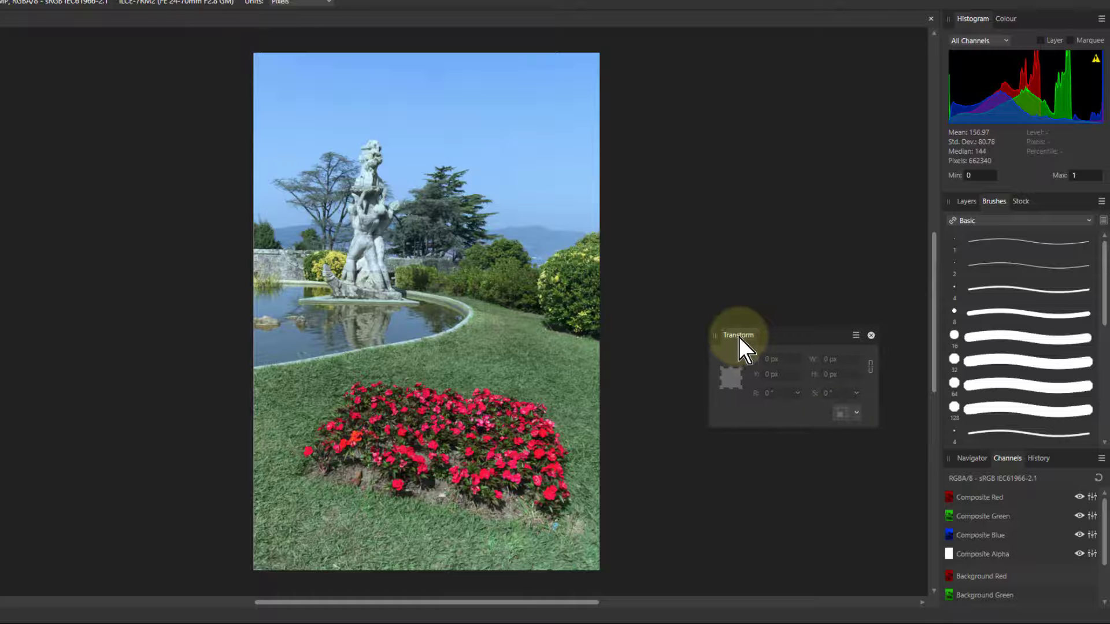
pyautogui.click(871, 335)
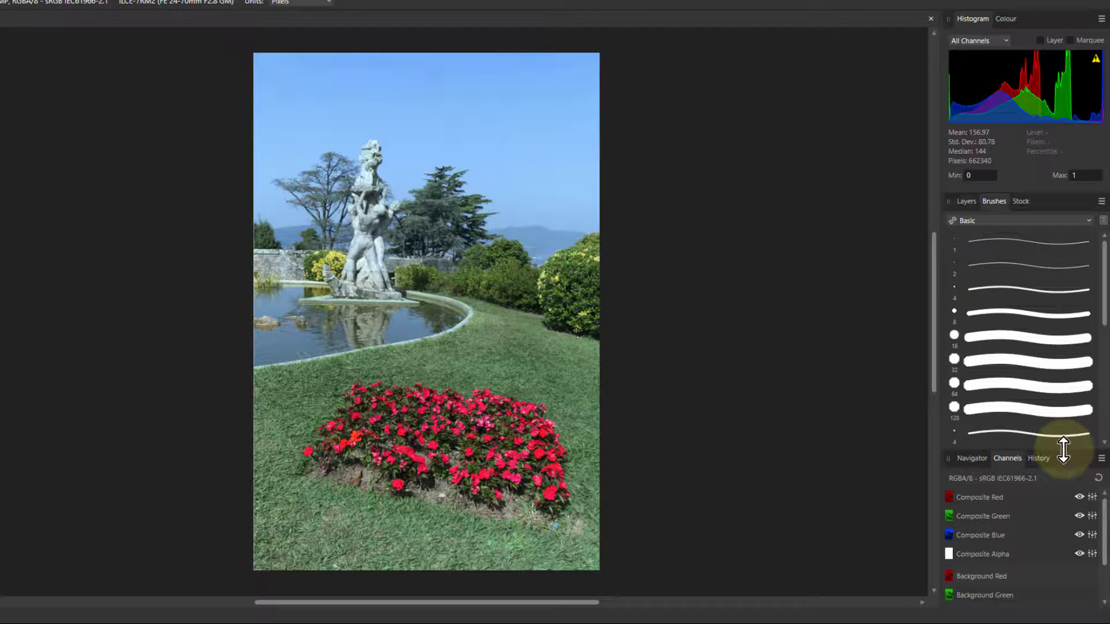
# - Make the Channels panel taller, then collapse and re-expand its panel group
pyautogui.moveTo(1059, 451)
pyautogui.mouseDown()
pyautogui.moveTo(1060, 397)
pyautogui.moveTo(1064, 428)
pyautogui.mouseUp()
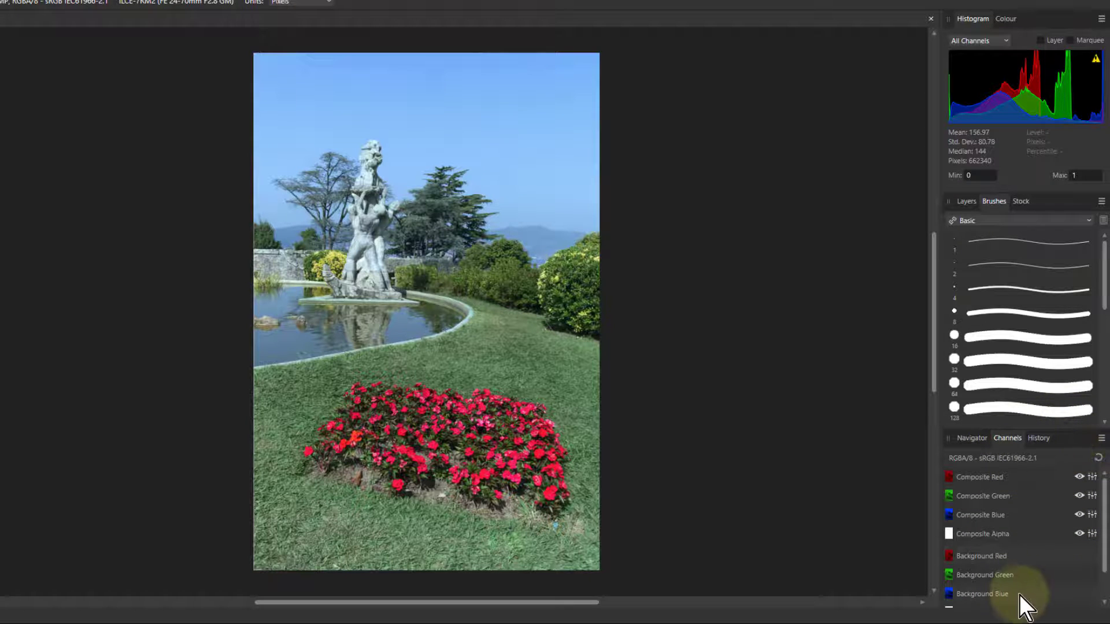
pyautogui.click(1006, 439)
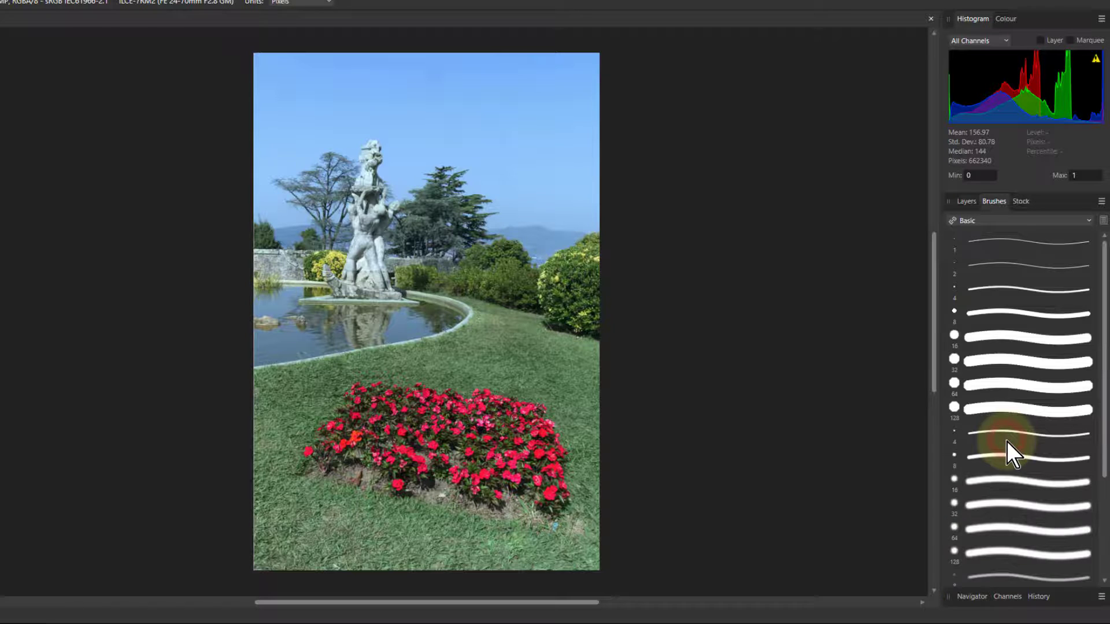
pyautogui.click(1008, 598)
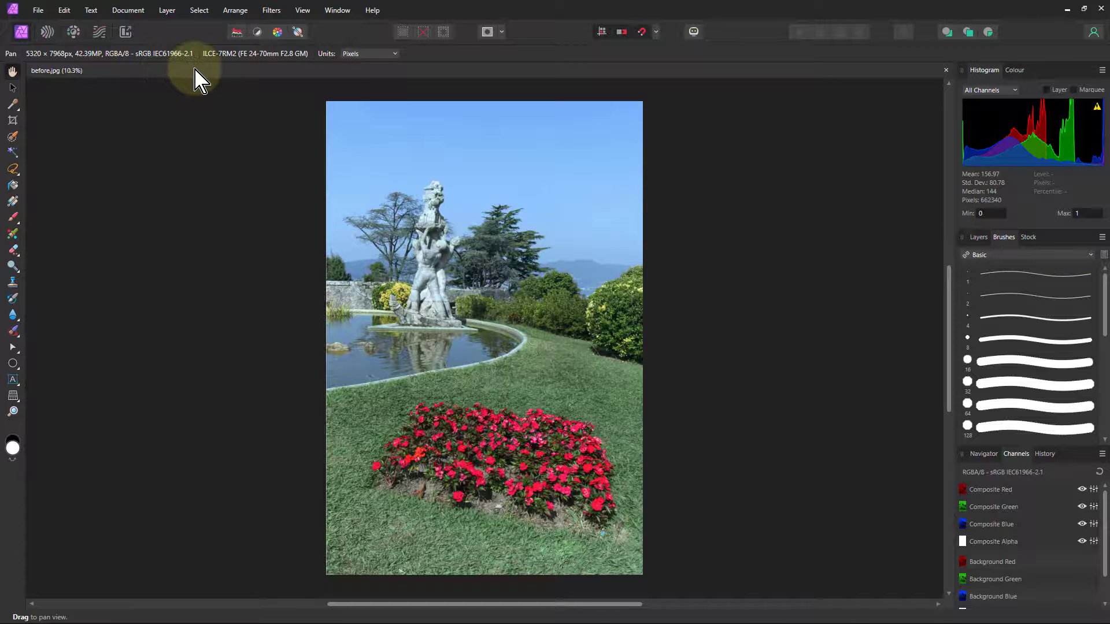
# - Open the Metadata panel and dock it beside the Histogram and Colour tabs
pyautogui.click(337, 11)
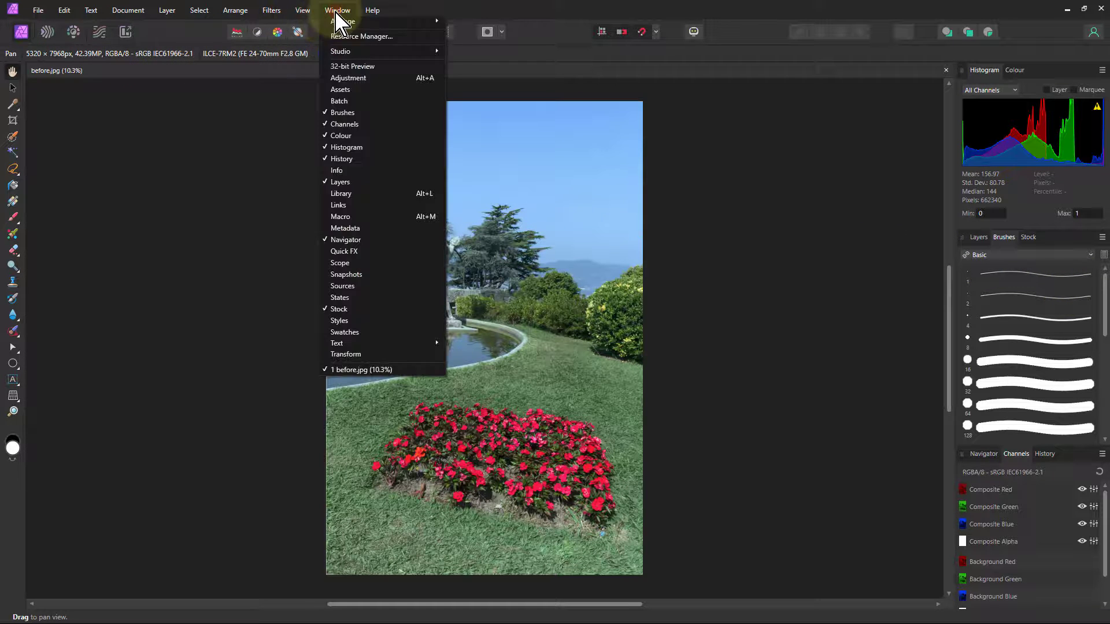
pyautogui.click(345, 228)
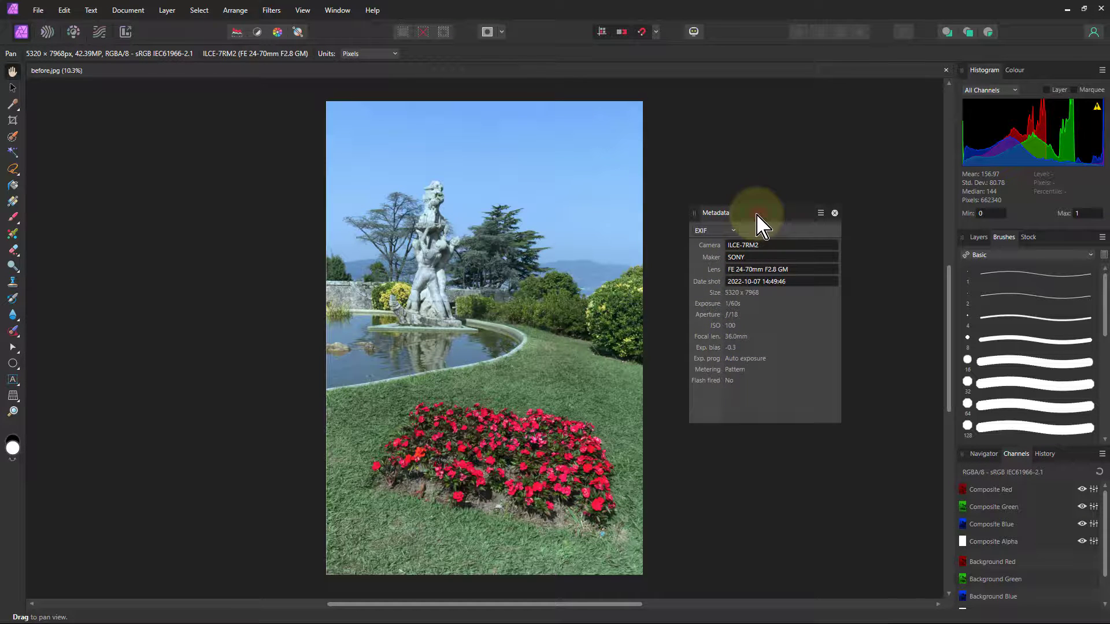
pyautogui.moveTo(759, 222); pyautogui.dragTo(1044, 76)
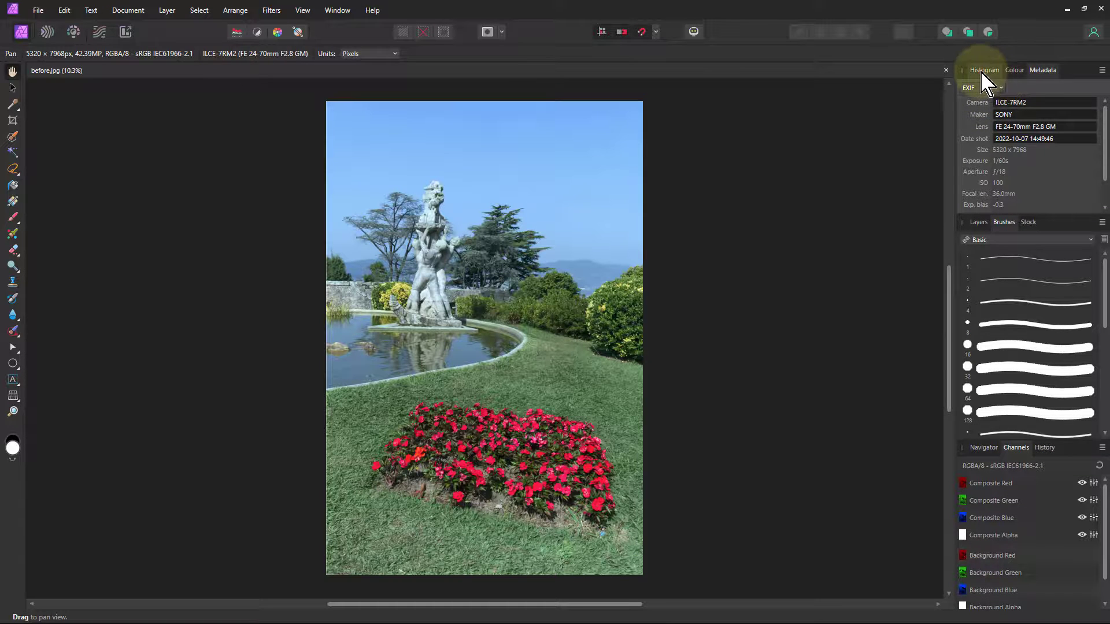
# - Cycle through the Histogram, Metadata and Colour tabs, then the Layers and Brushes tabs
pyautogui.click(982, 71)
pyautogui.click(1042, 71)
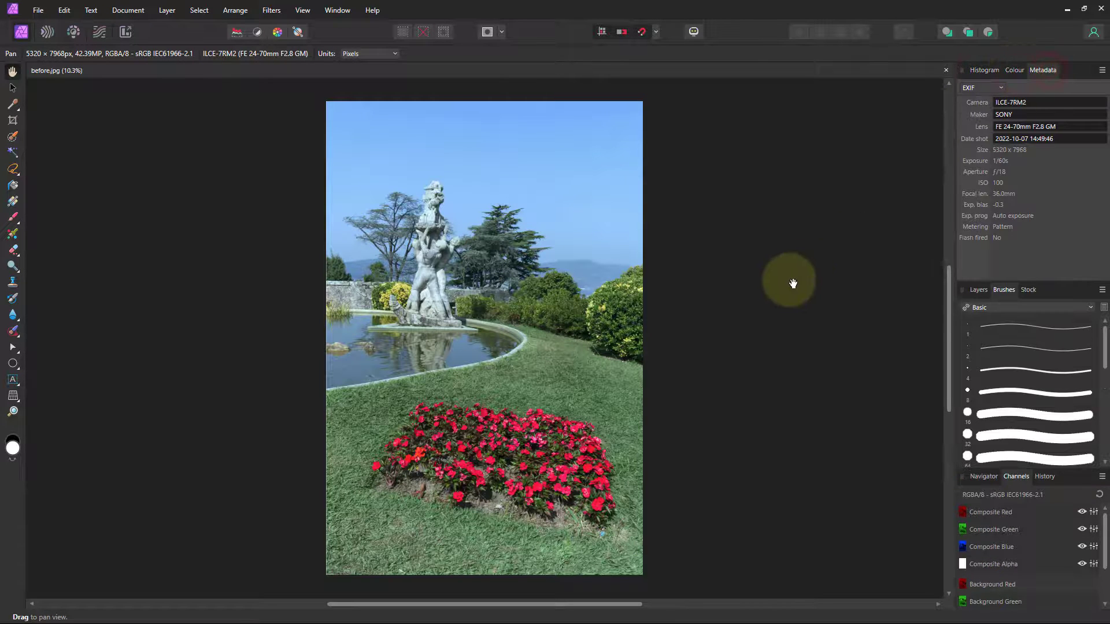
pyautogui.click(1014, 70)
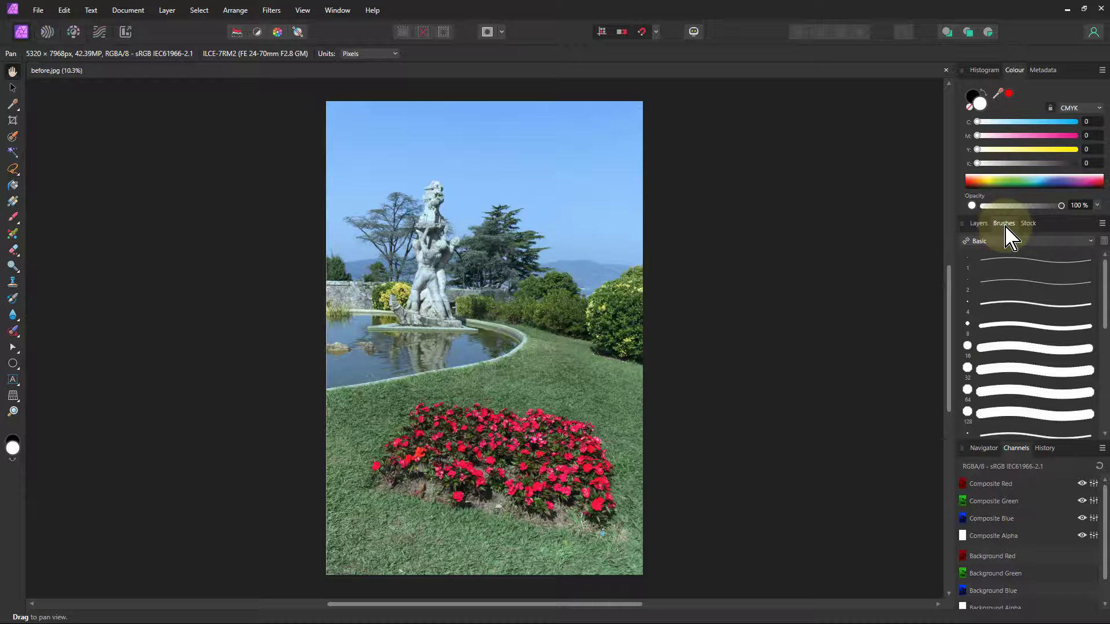
pyautogui.click(978, 224)
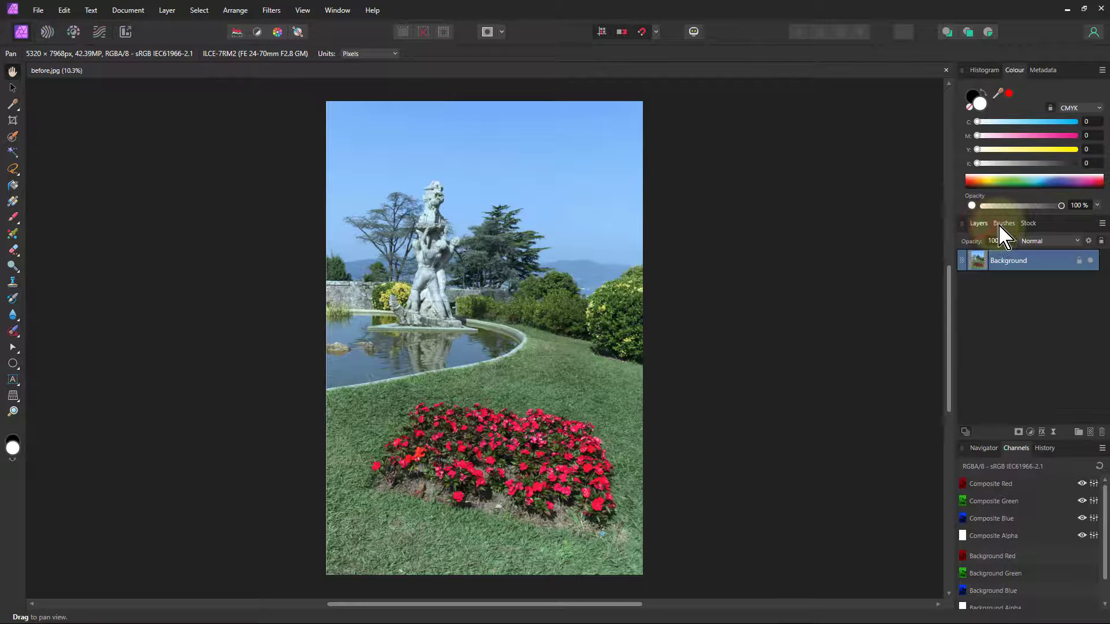
pyautogui.click(1001, 225)
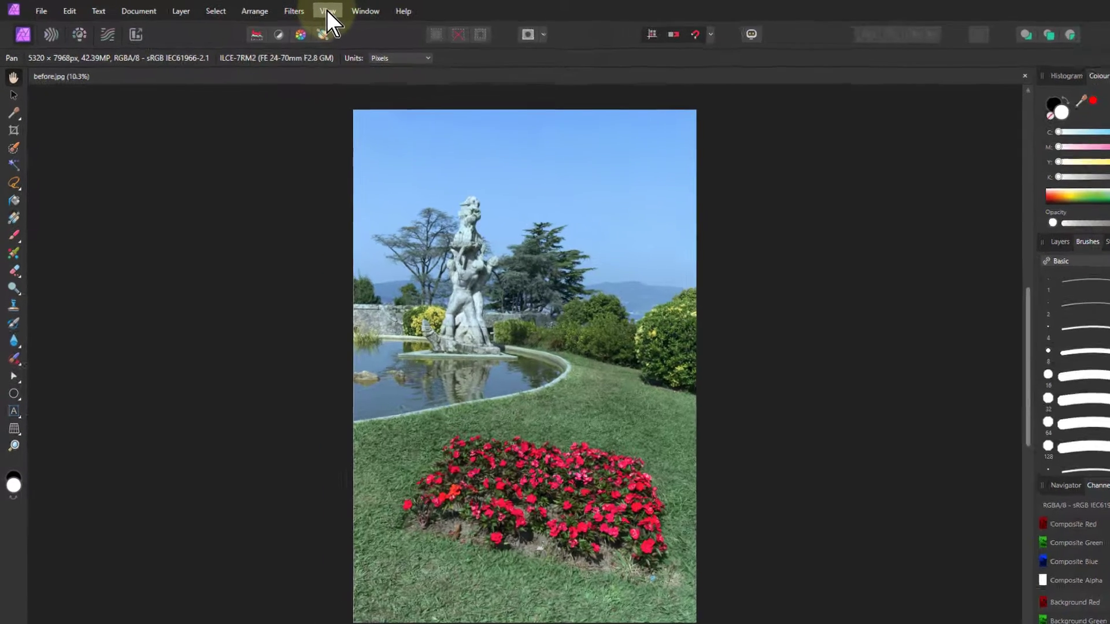
# - Open Grid and Axis settings, show the grid in Basic mode and adjust its line opacity
pyautogui.click(327, 10)
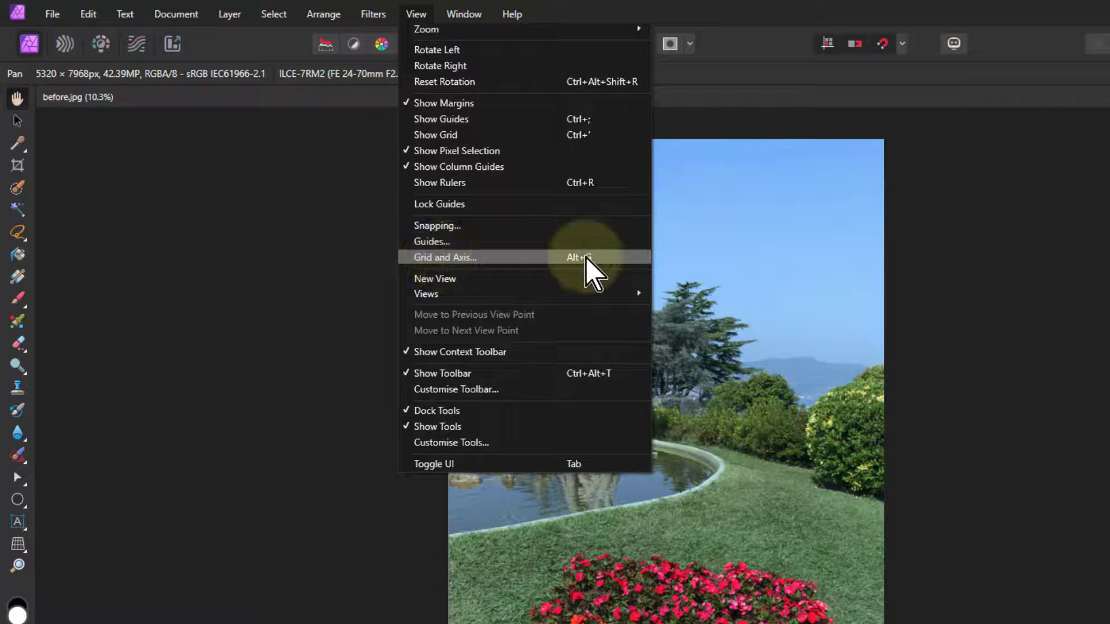
pyautogui.click(469, 259)
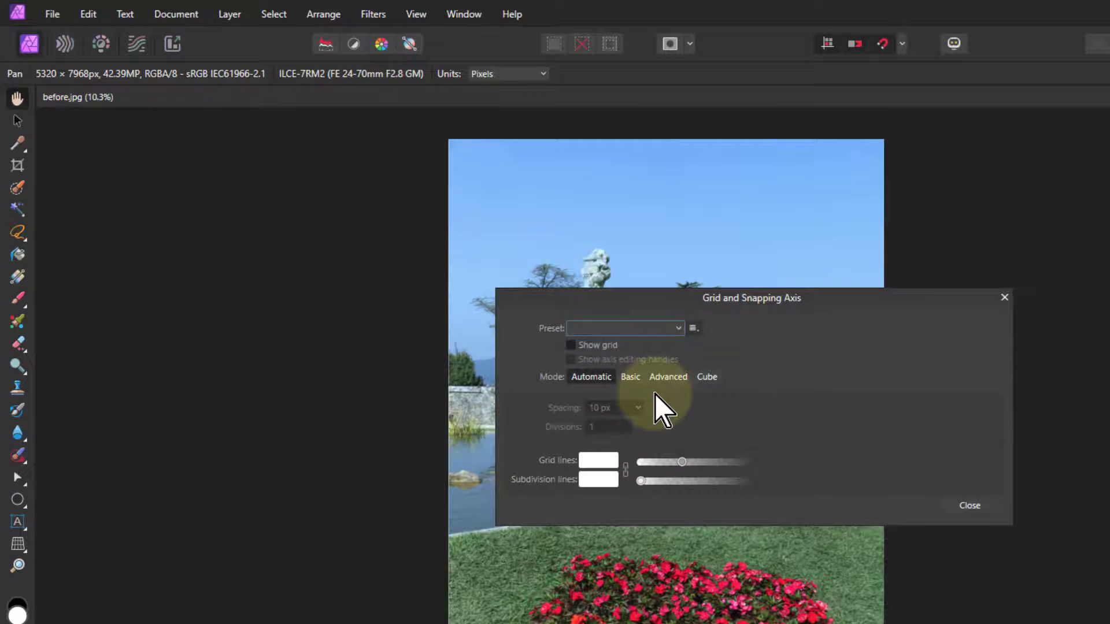
pyautogui.moveTo(617, 296); pyautogui.dragTo(847, 375)
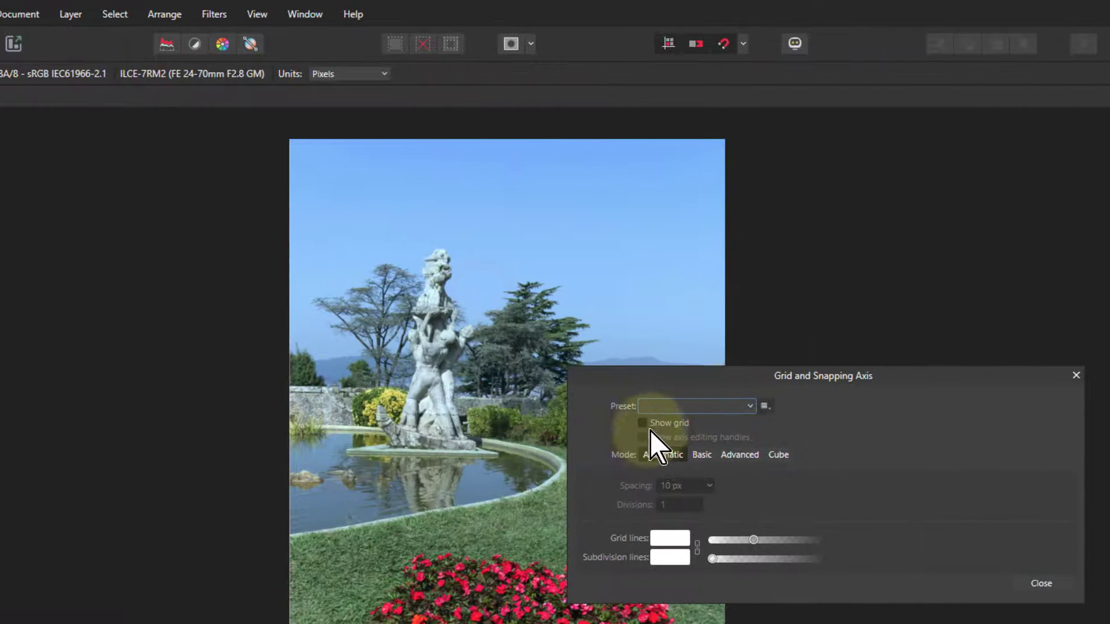
pyautogui.click(778, 423)
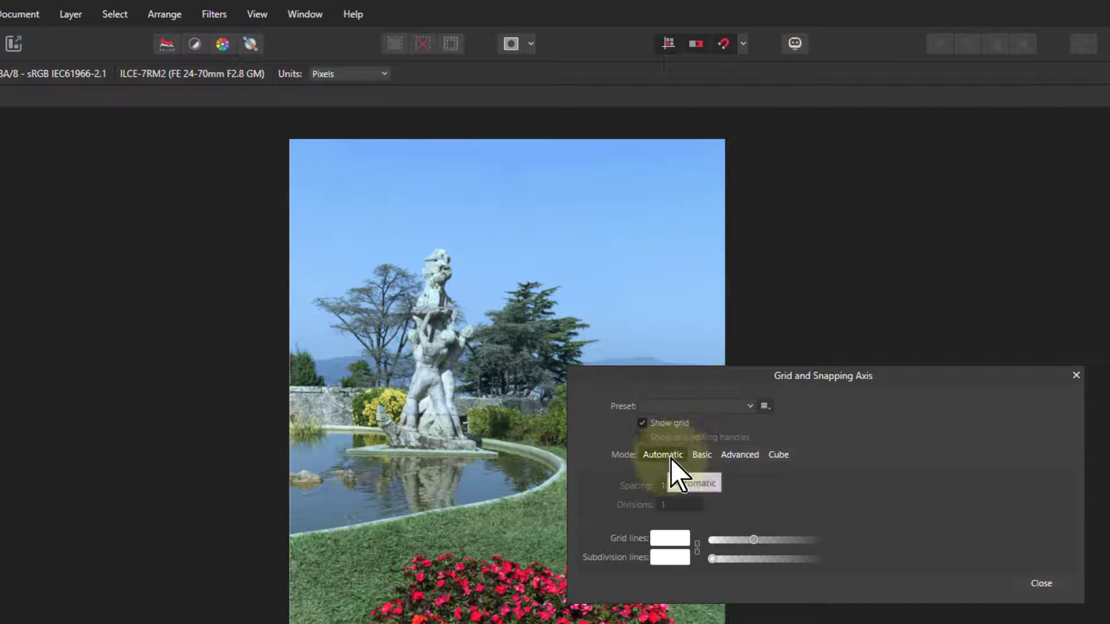
pyautogui.click(701, 455)
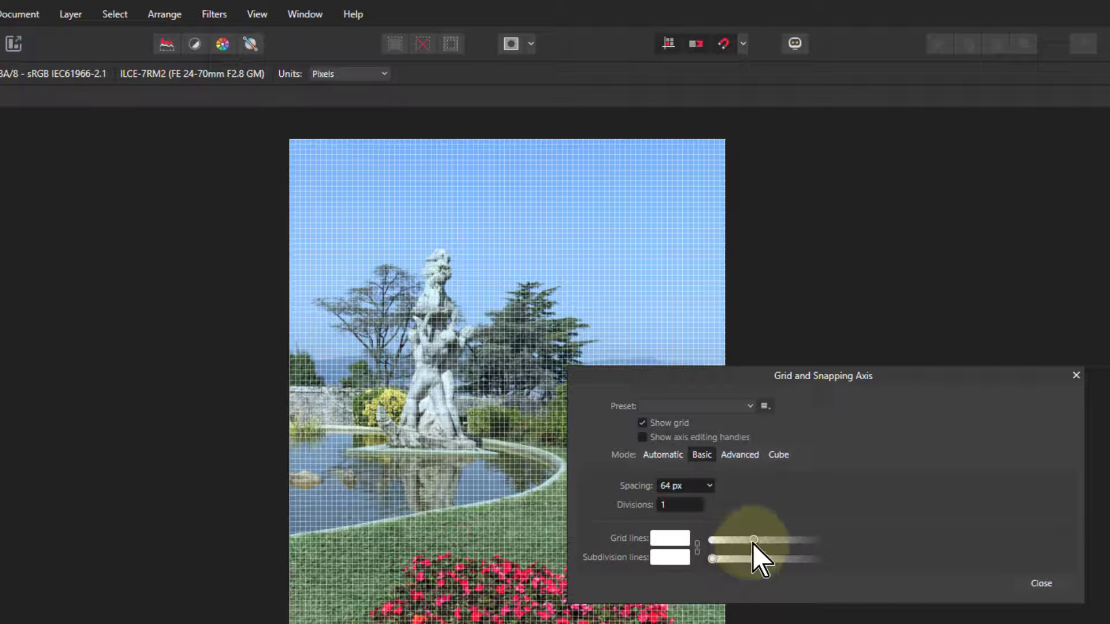
pyautogui.moveTo(755, 542)
pyautogui.mouseDown()
pyautogui.moveTo(796, 542)
pyautogui.moveTo(732, 540)
pyautogui.moveTo(818, 542)
pyautogui.moveTo(757, 538)
pyautogui.moveTo(812, 536)
pyautogui.moveTo(775, 535)
pyautogui.mouseUp()
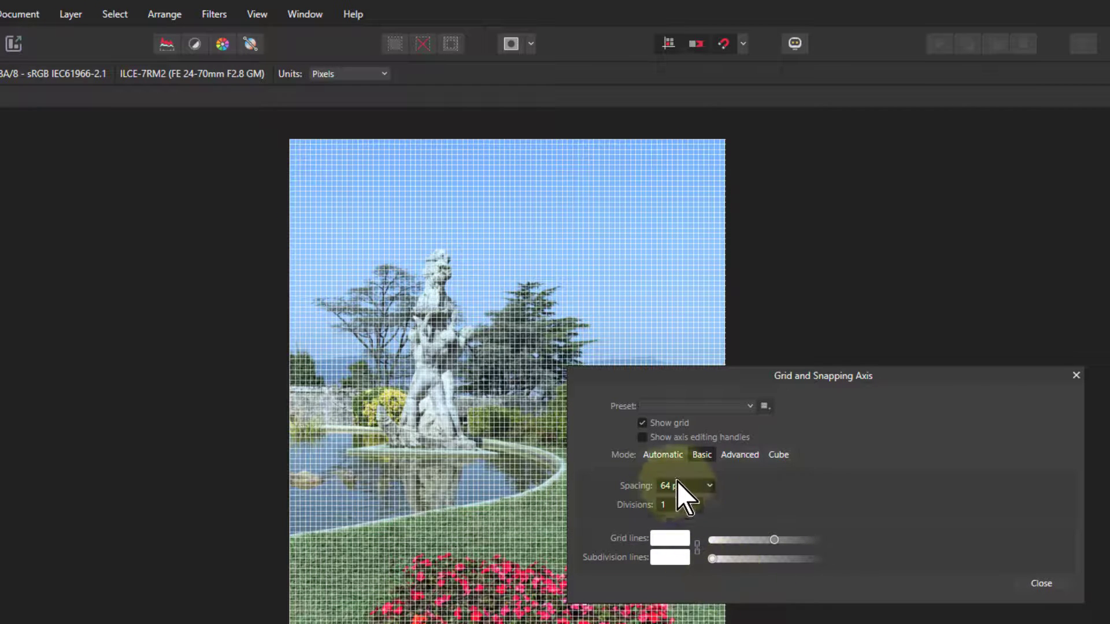
# - Set grid spacing to 256 px with 5 divisions and make subdivision lines visible
pyautogui.click(712, 487)
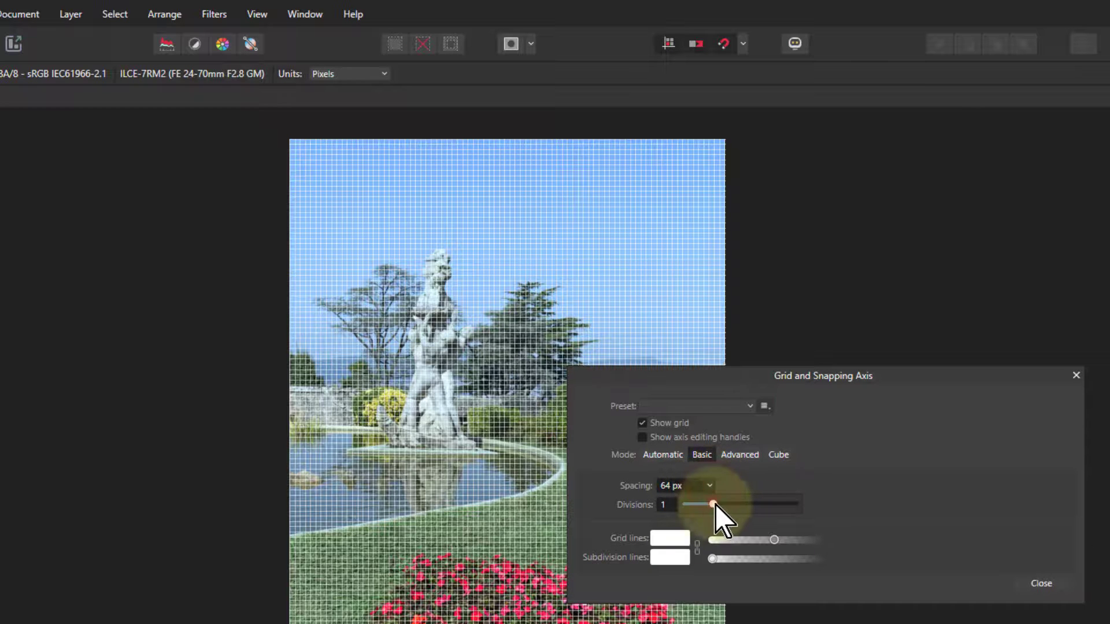
pyautogui.moveTo(715, 505); pyautogui.dragTo(849, 504)
pyautogui.click(673, 506)
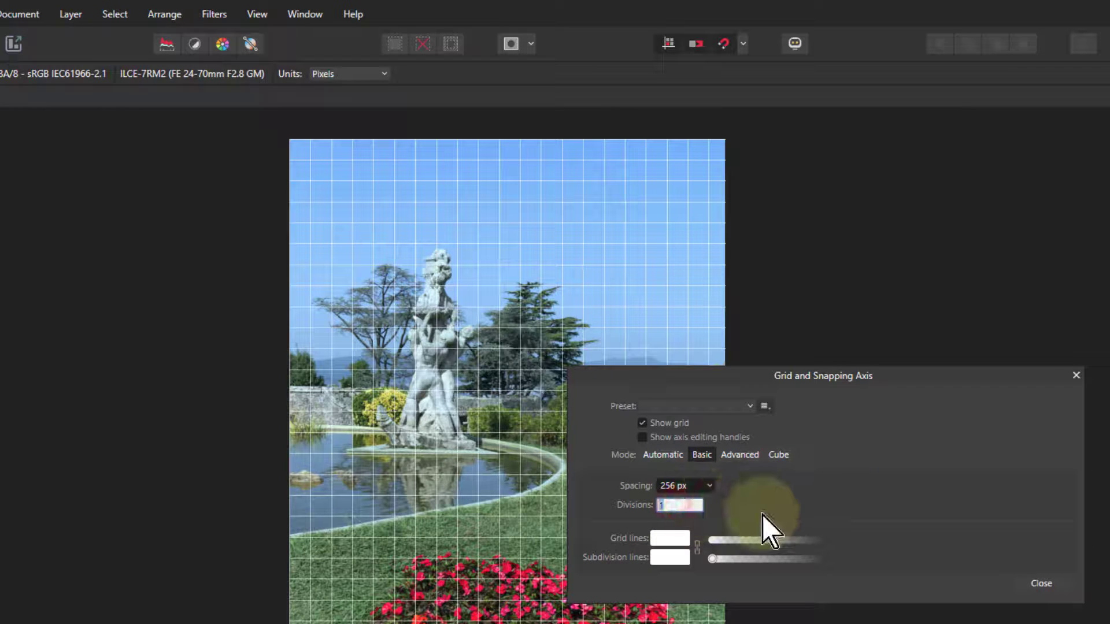
pyautogui.write('5')
pyautogui.press('Return')
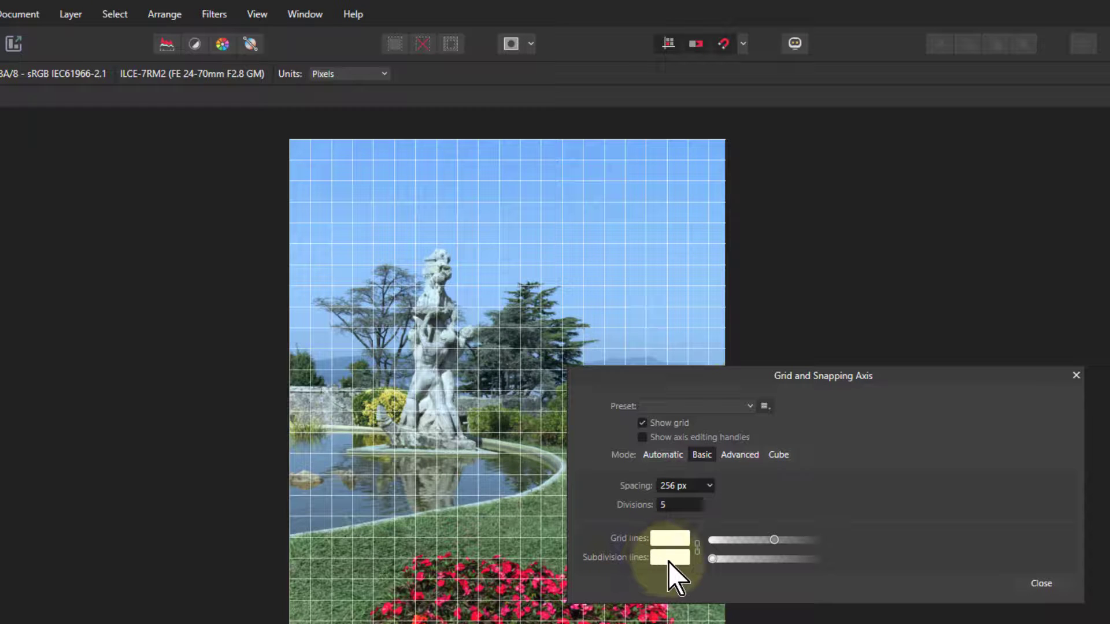
pyautogui.moveTo(714, 560); pyautogui.dragTo(831, 557)
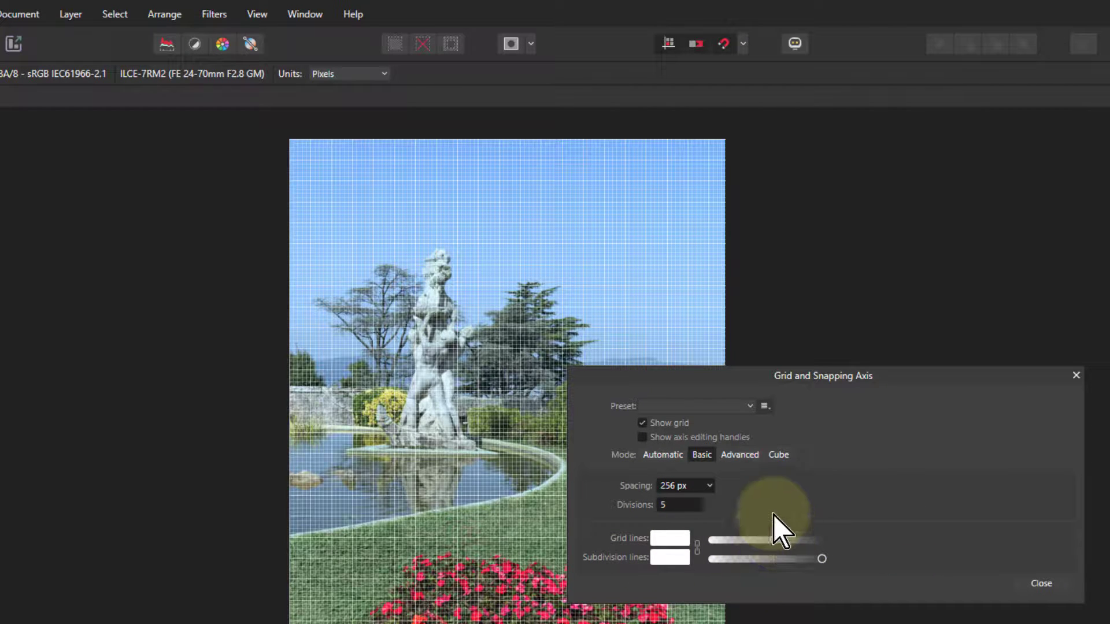
# - Save the current grid settings as a new named custom preset, then close the grid dialog
pyautogui.click(763, 406)
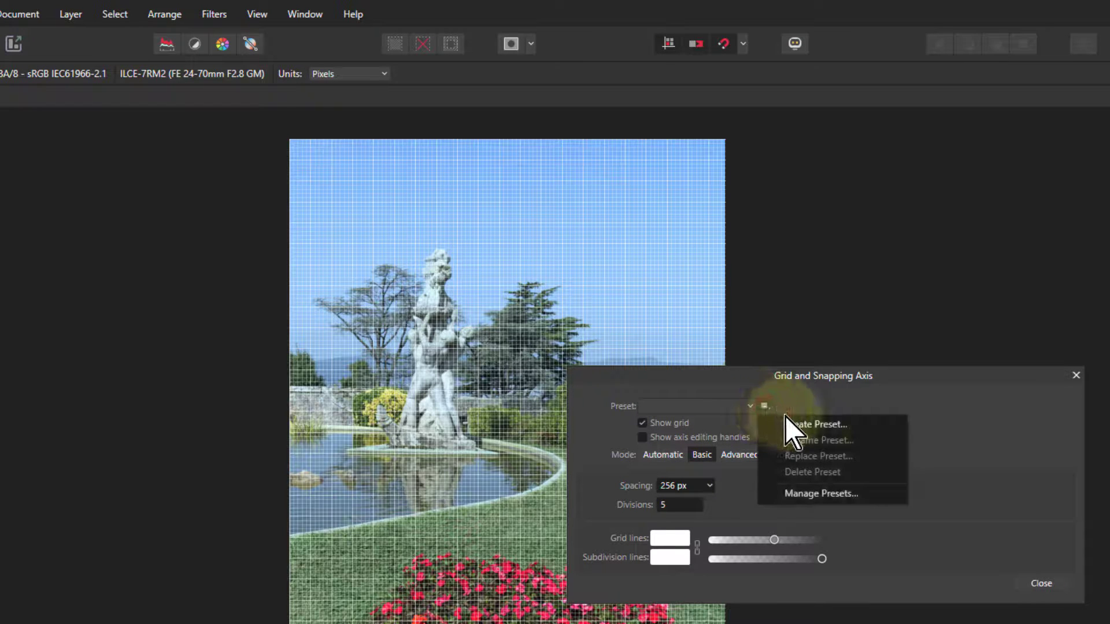
pyautogui.click(804, 427)
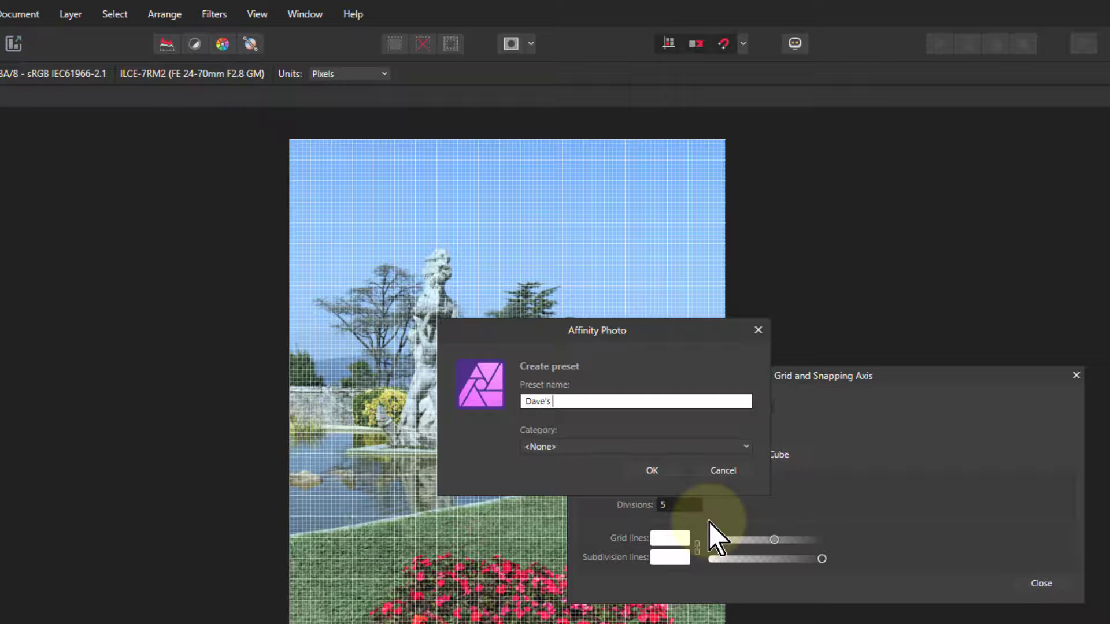
pyautogui.write("Dave's basic")
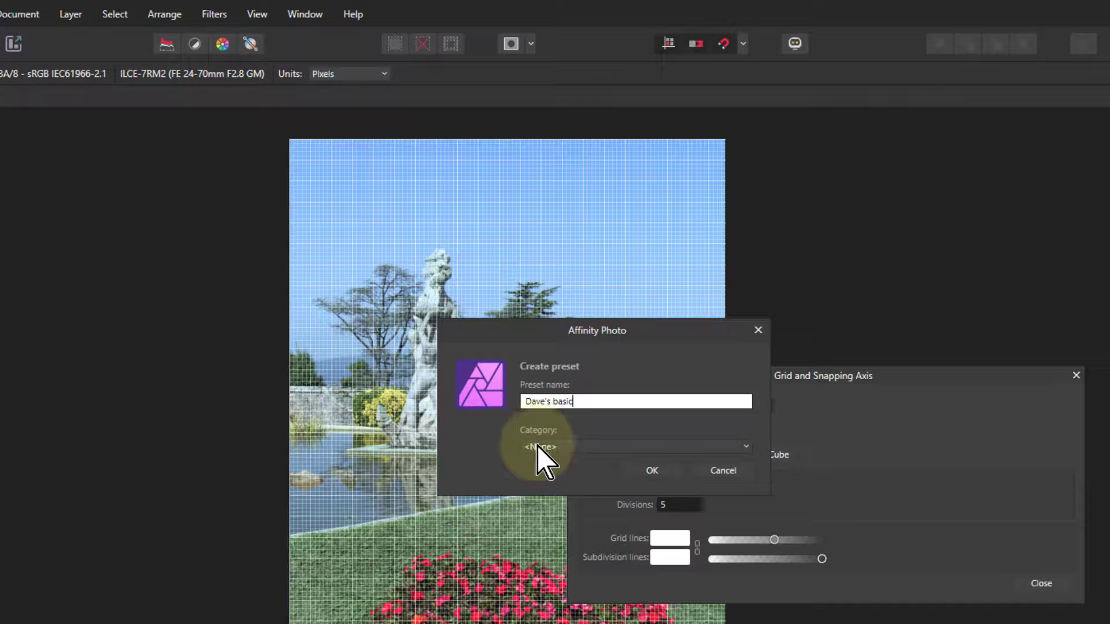
pyautogui.click(652, 470)
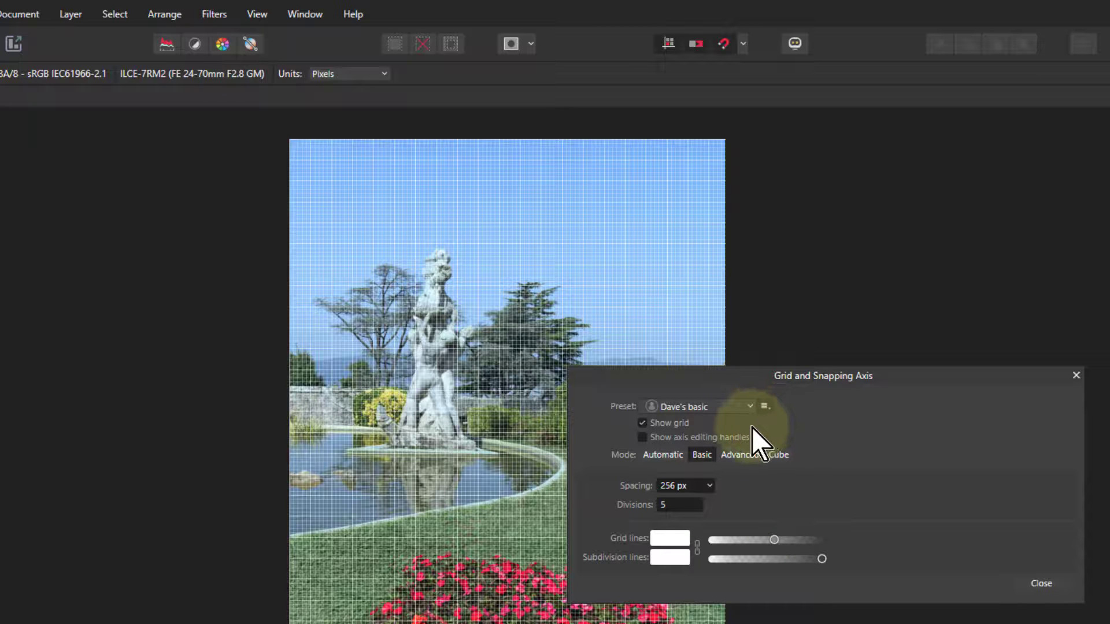
pyautogui.click(689, 408)
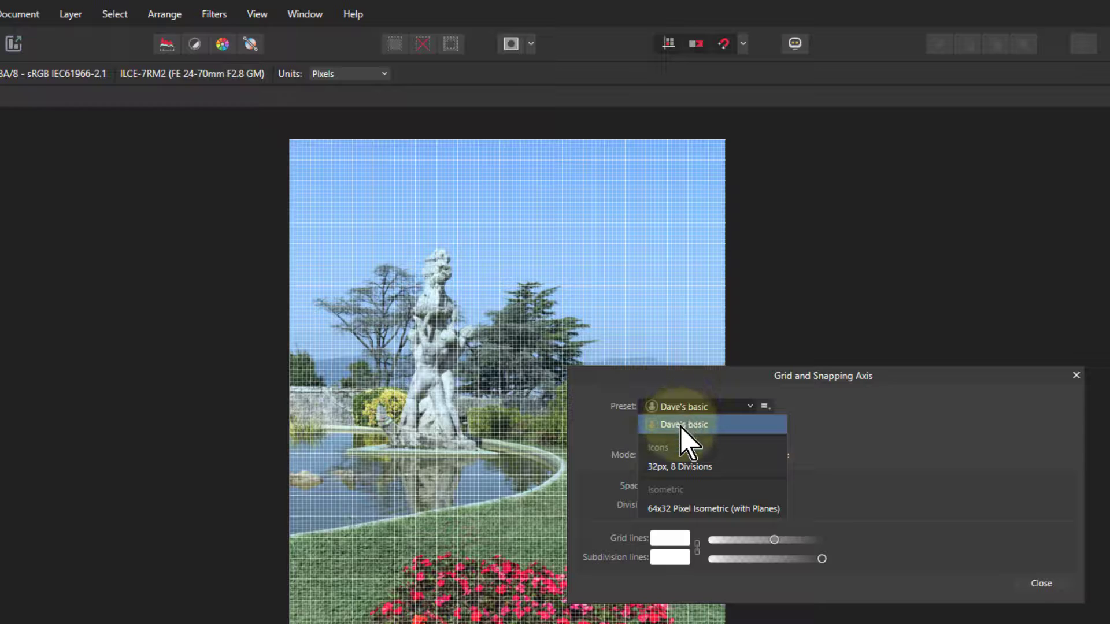
pyautogui.click(686, 419)
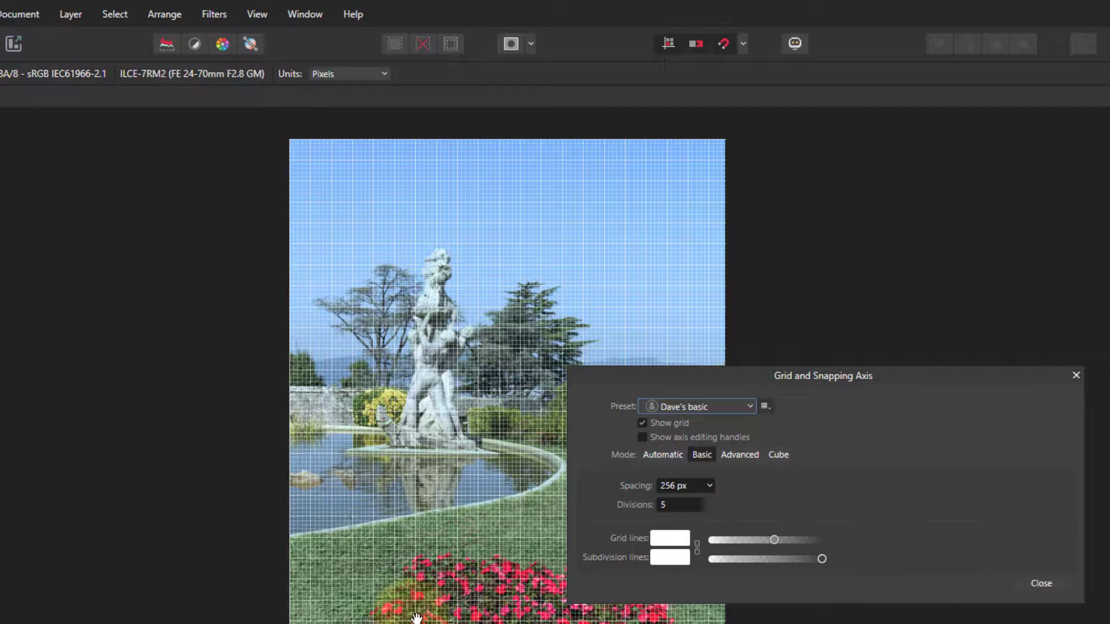
pyautogui.click(1041, 583)
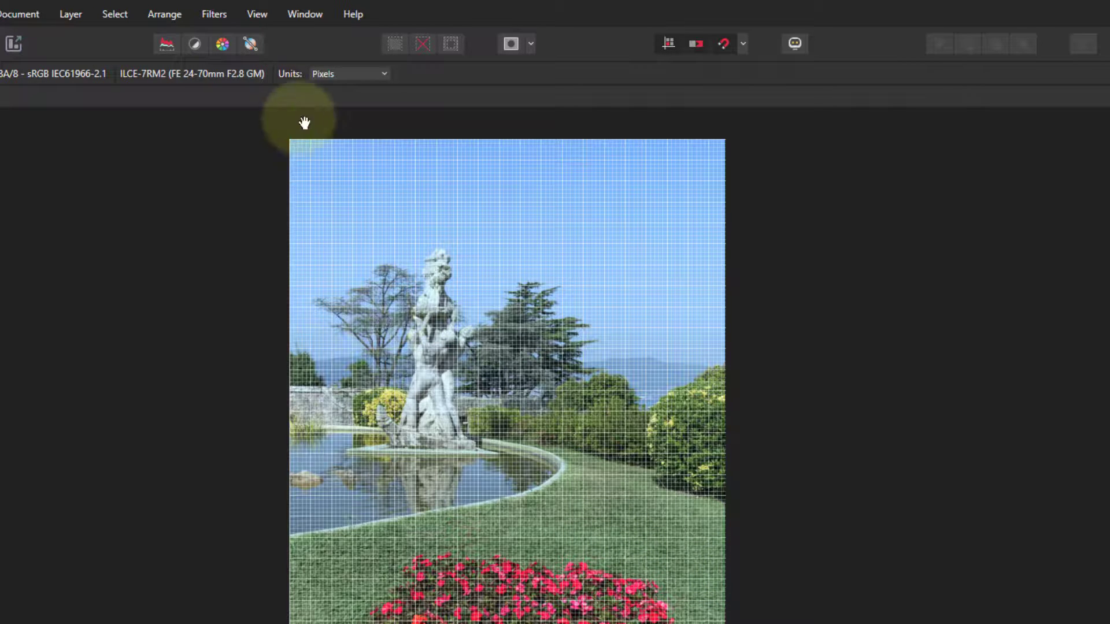
# - Hide the grid from the View menu, then show it again with Ctrl+'
pyautogui.click(255, 16)
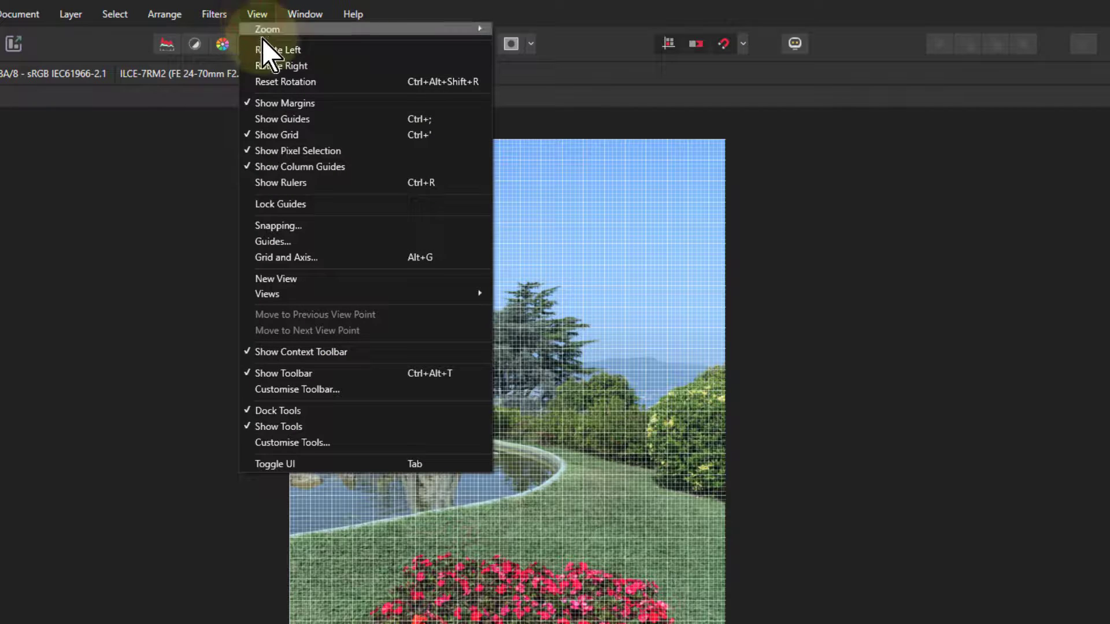
pyautogui.click(426, 137)
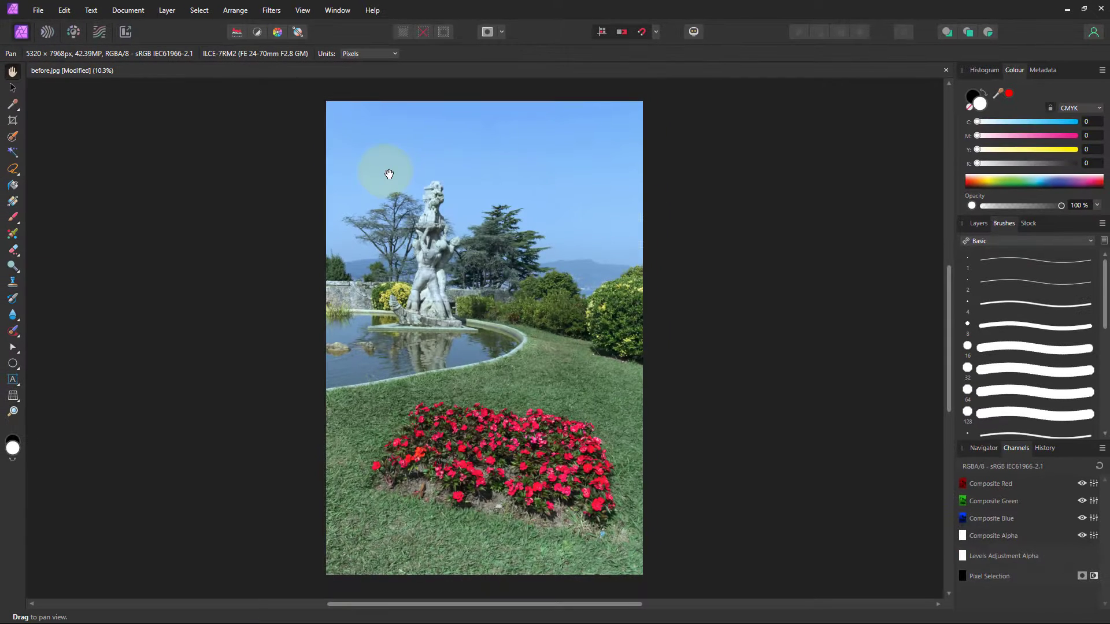
pyautogui.hotkey('ctrl', "'")
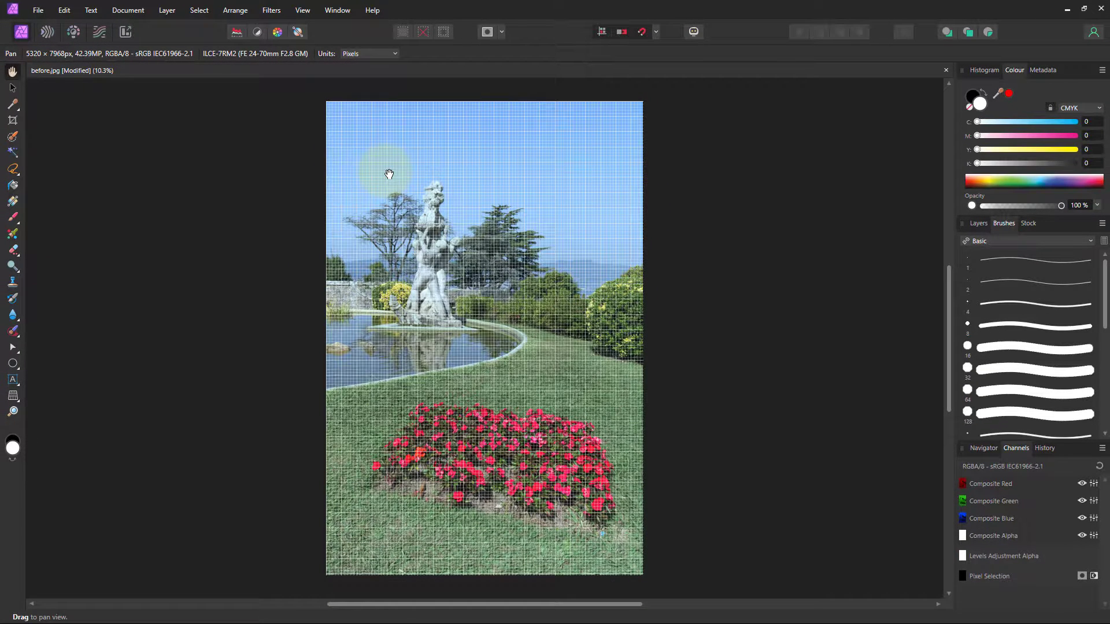
# - Apply a Perspective correction to the Background layer by pulling its bottom-left corner down
pyautogui.click(13, 397)
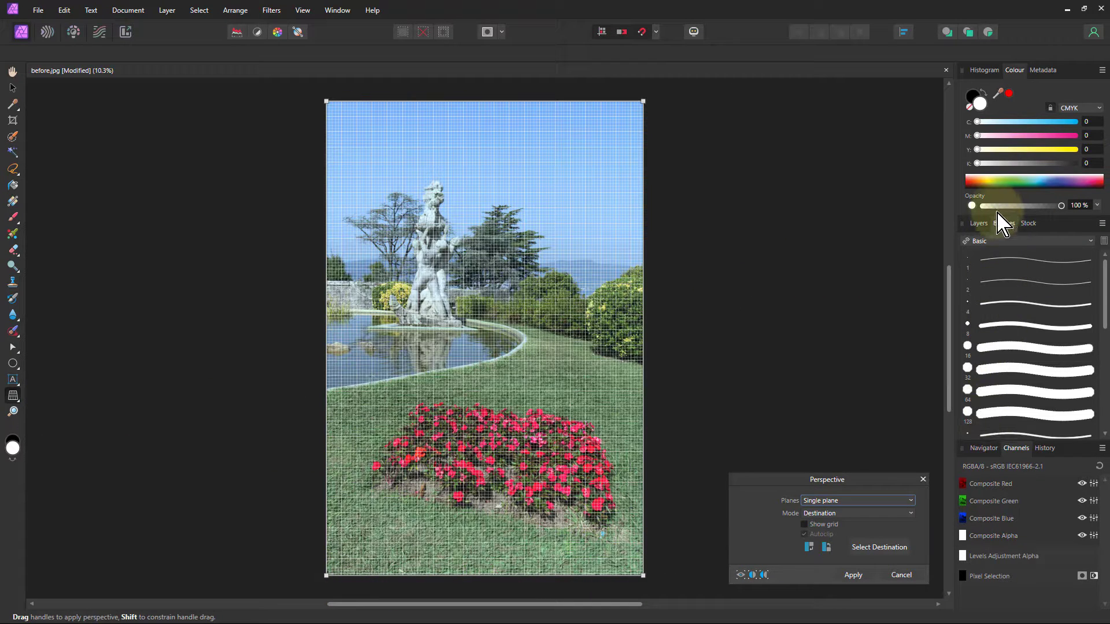
pyautogui.click(981, 224)
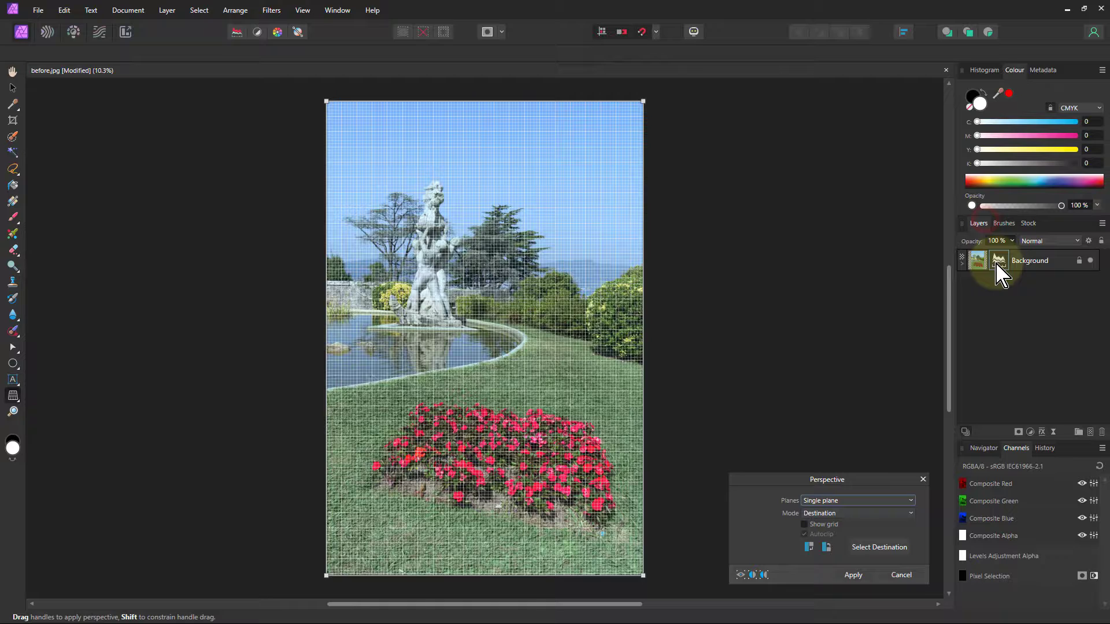
pyautogui.click(962, 263)
pyautogui.click(981, 258)
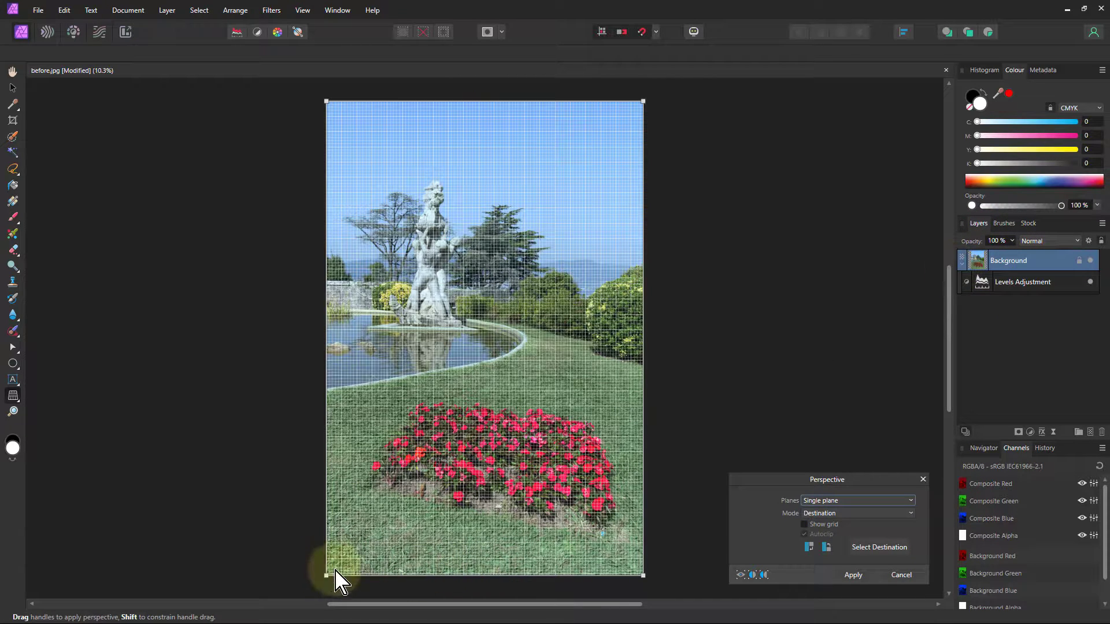
pyautogui.moveTo(327, 578)
pyautogui.mouseDown()
pyautogui.moveTo(328, 607)
pyautogui.moveTo(331, 598)
pyautogui.mouseUp()
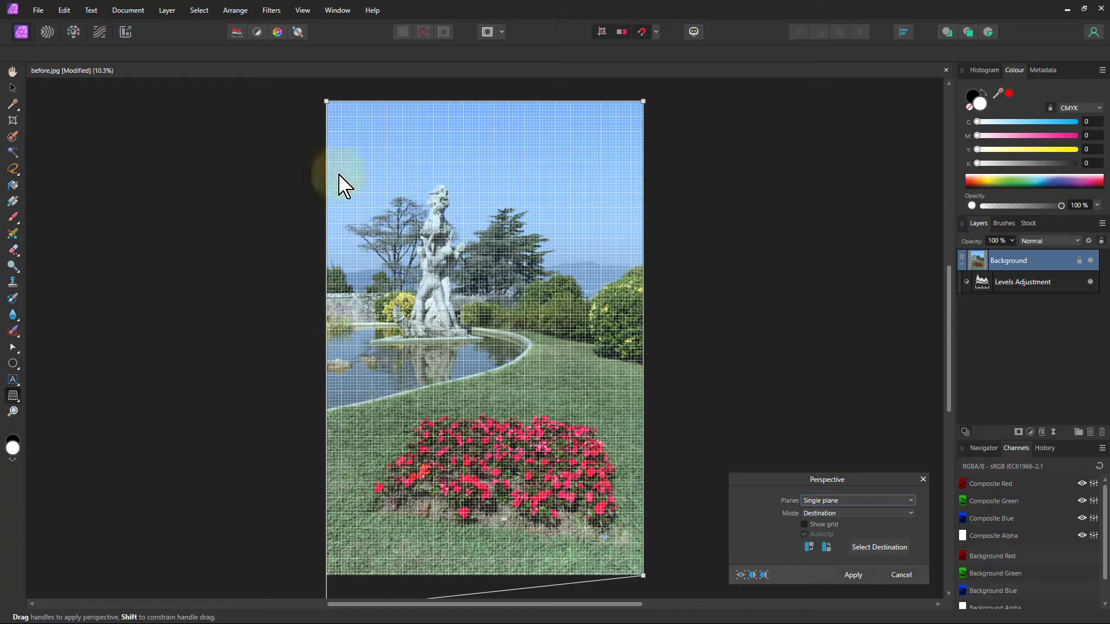
pyautogui.click(854, 575)
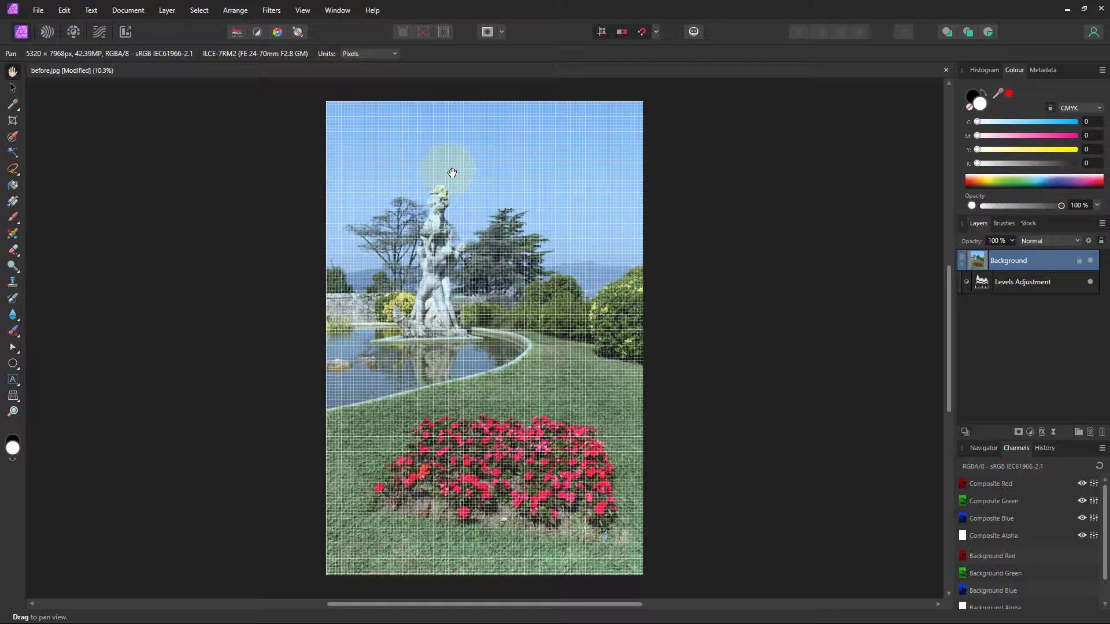
# - Turn off Show Grid, then open and close the Customise Toolbar dialog
pyautogui.click(302, 11)
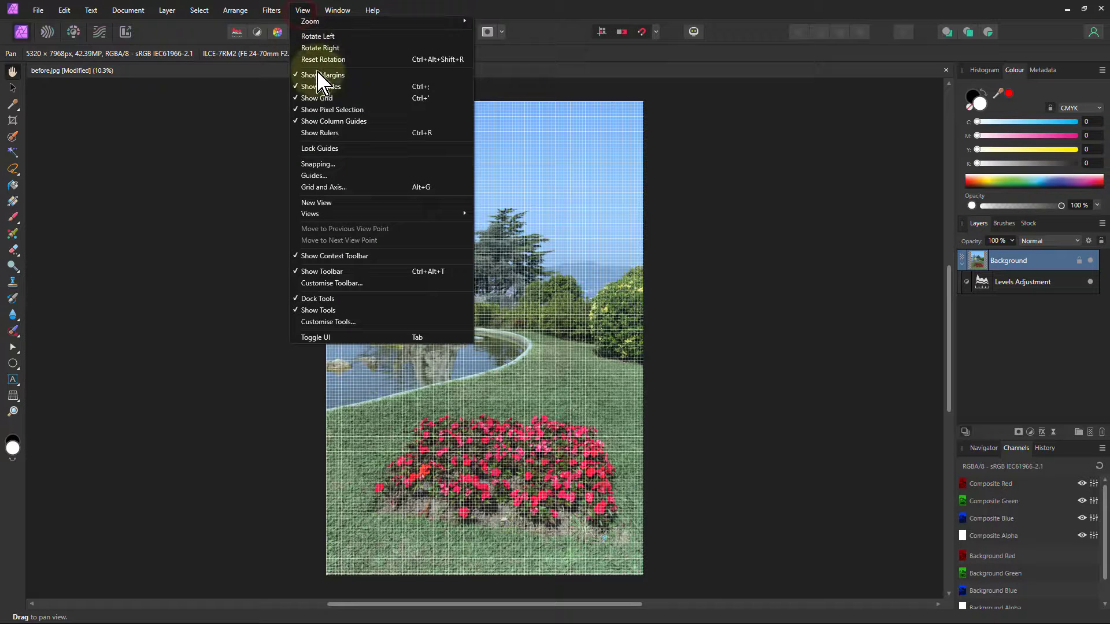
pyautogui.click(323, 99)
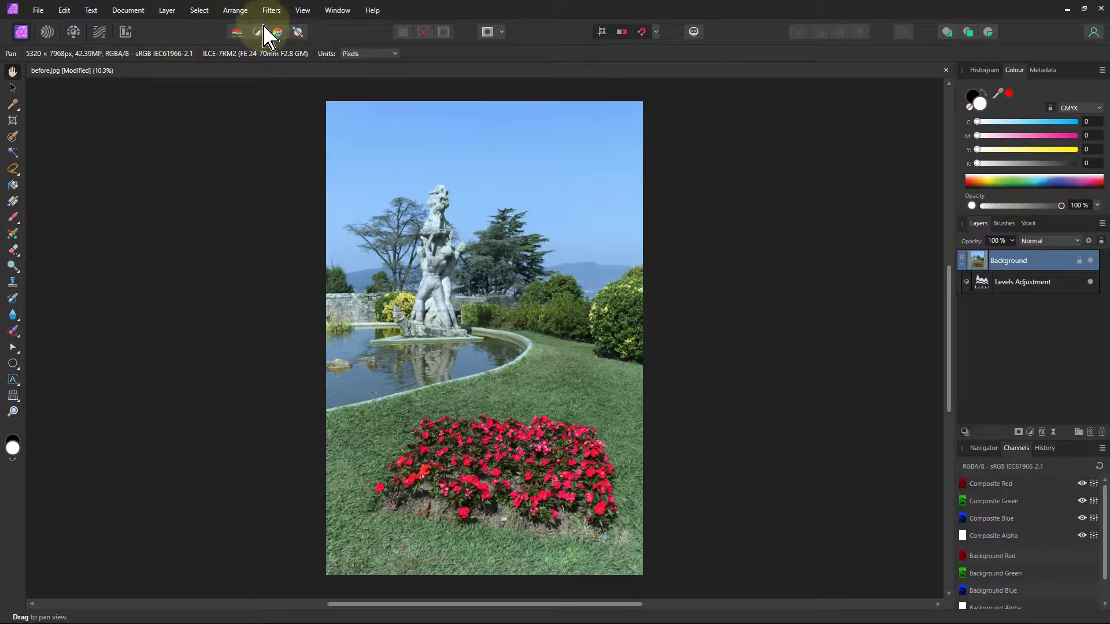
pyautogui.click(302, 10)
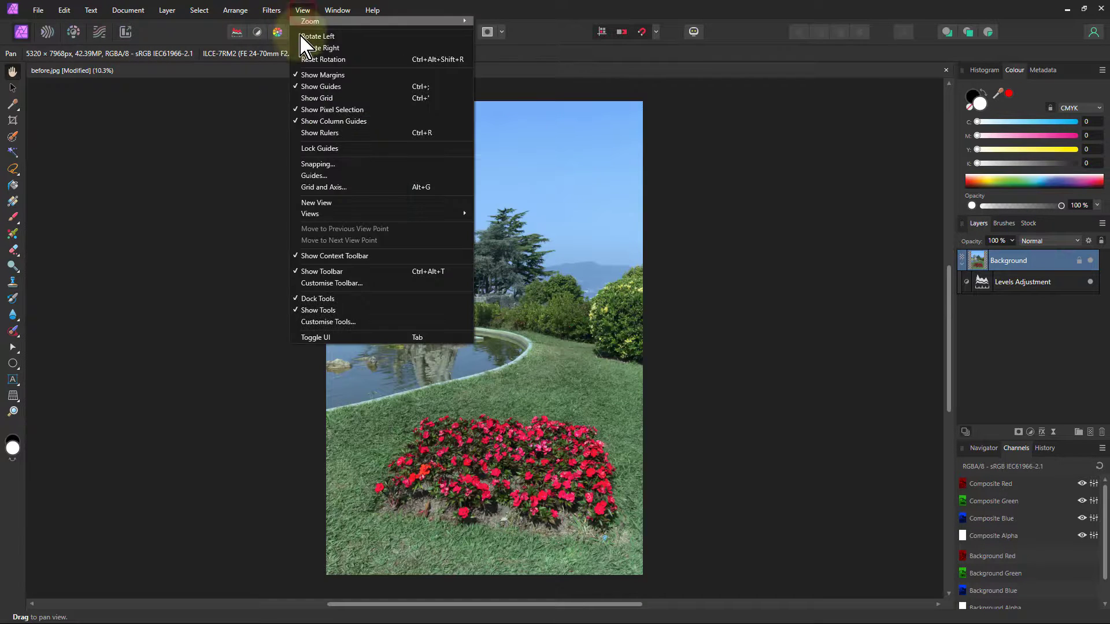
pyautogui.click(331, 283)
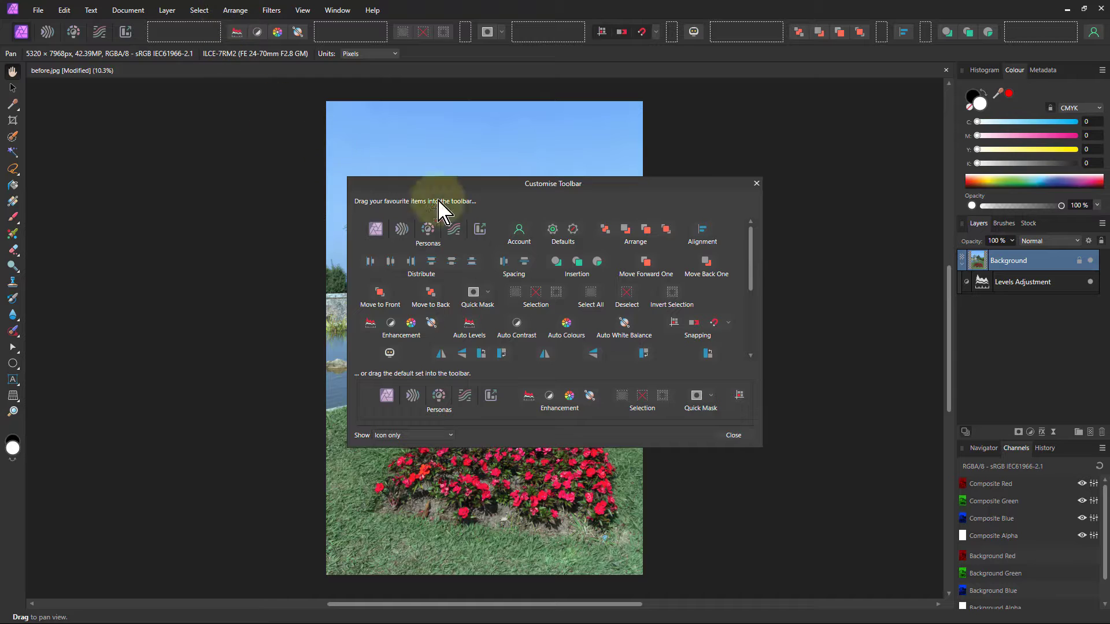
pyautogui.click(754, 183)
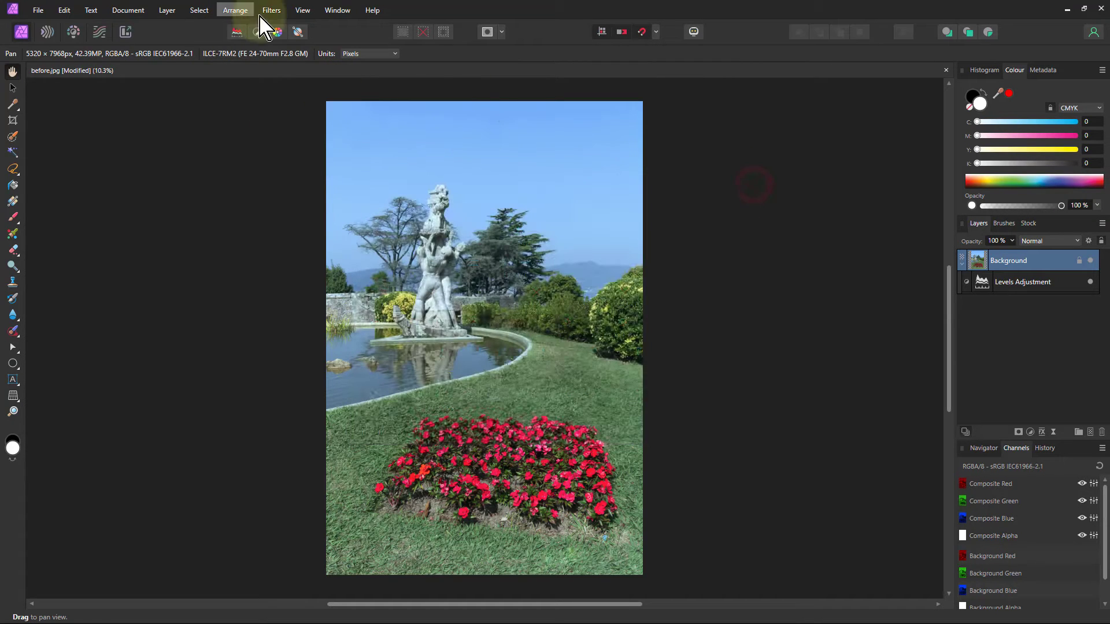
pyautogui.click(302, 10)
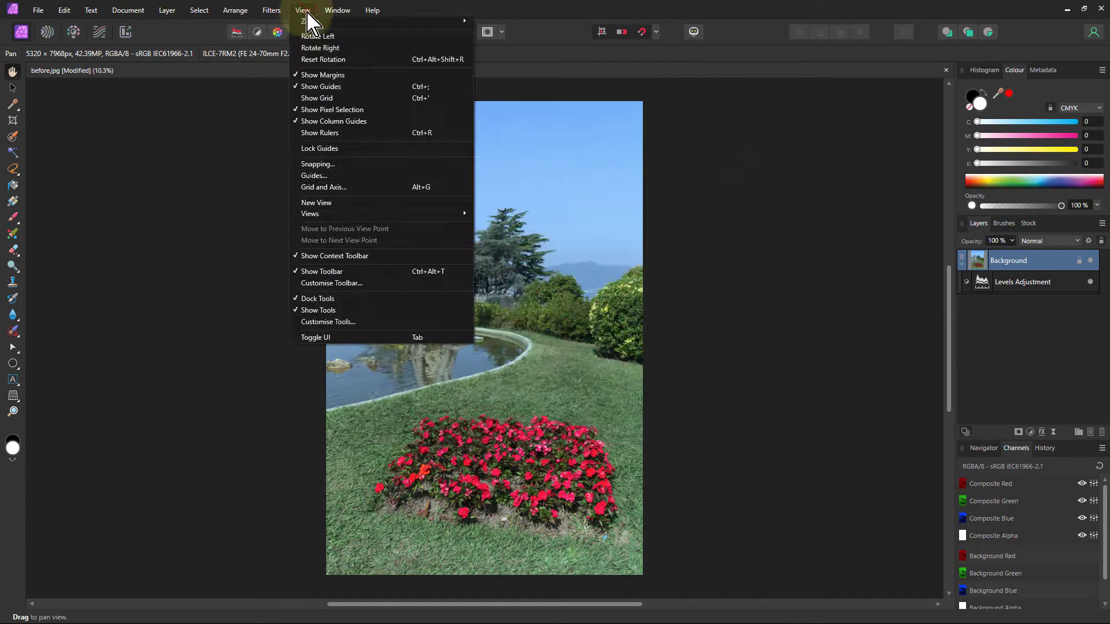
pyautogui.click(327, 322)
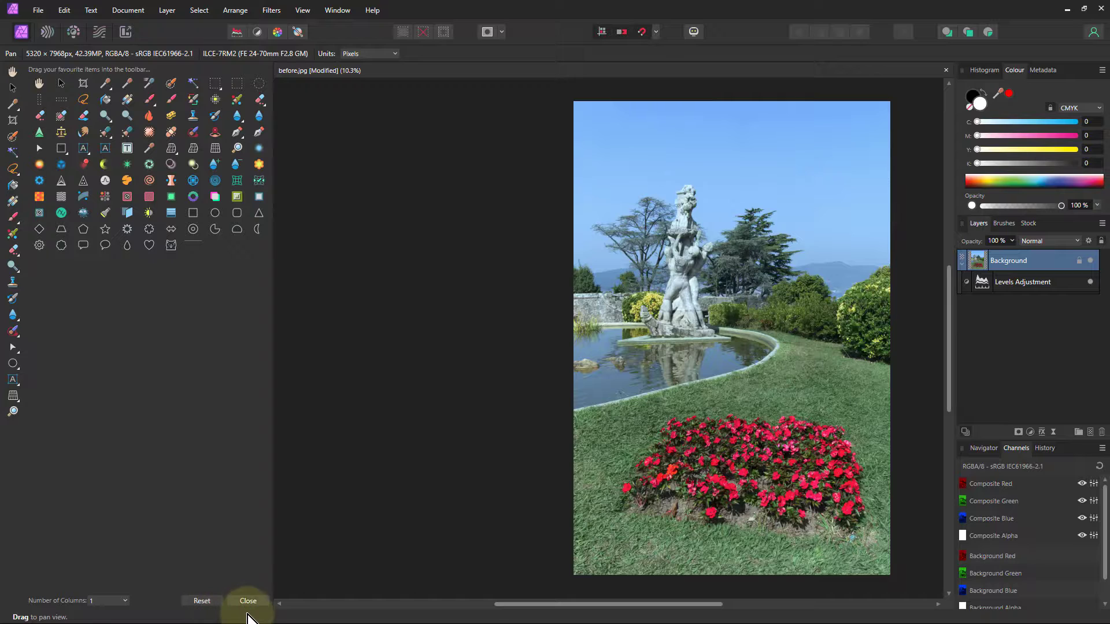
pyautogui.click(249, 601)
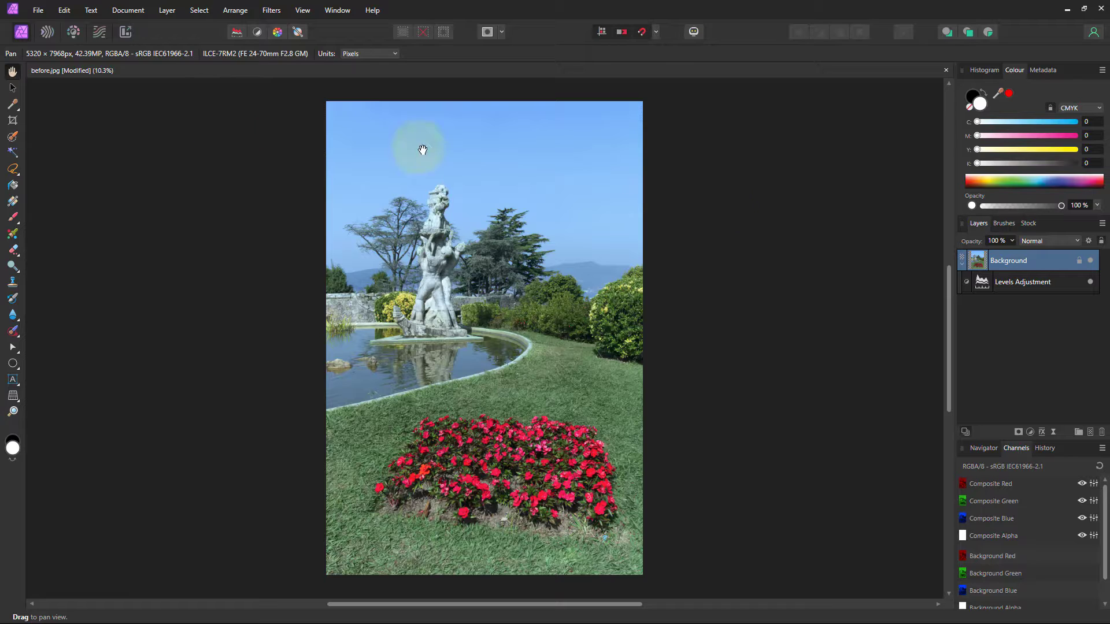
# - Delete the Levels Adjustment layer from its Levels settings dialog
pyautogui.doubleClick(987, 286)
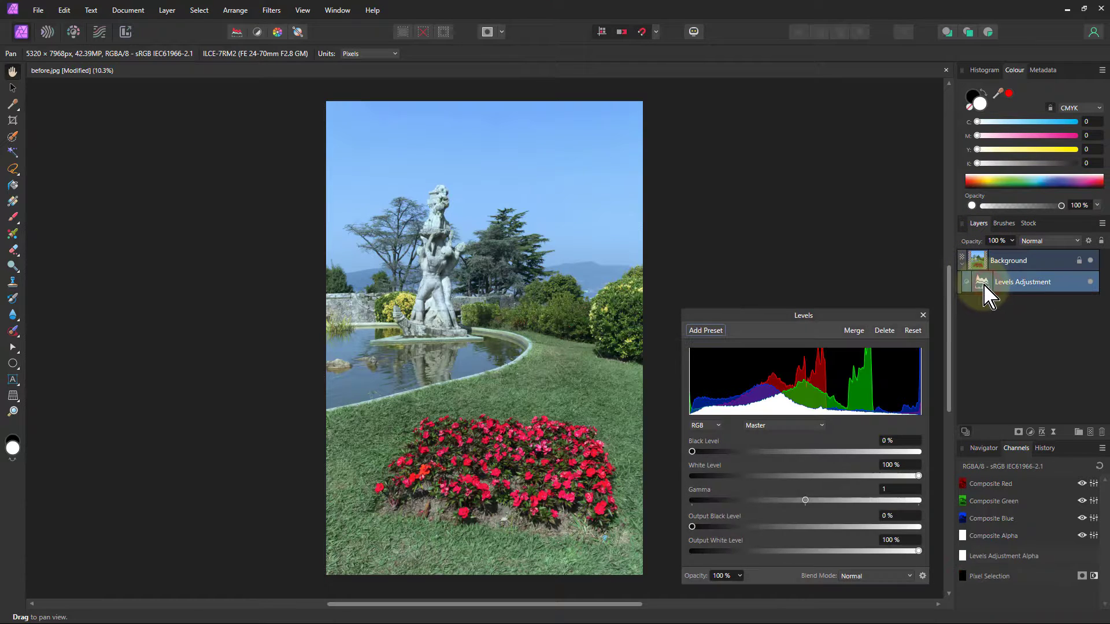
pyautogui.click(879, 327)
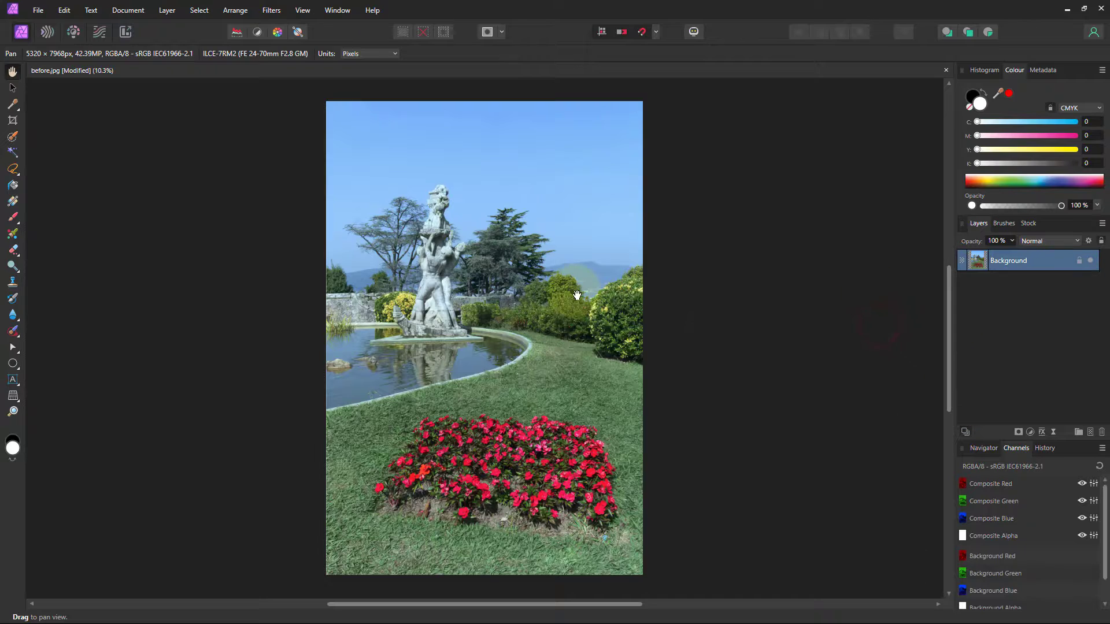